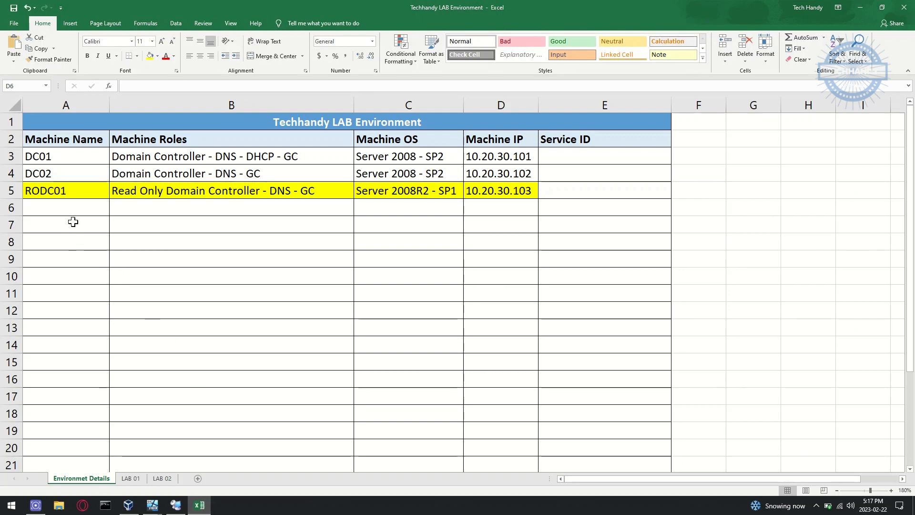
Step: Review RODC01's name, roles, OS and IP in the checklist, open LAB 02, then return to RODC01
left_click(89, 192)
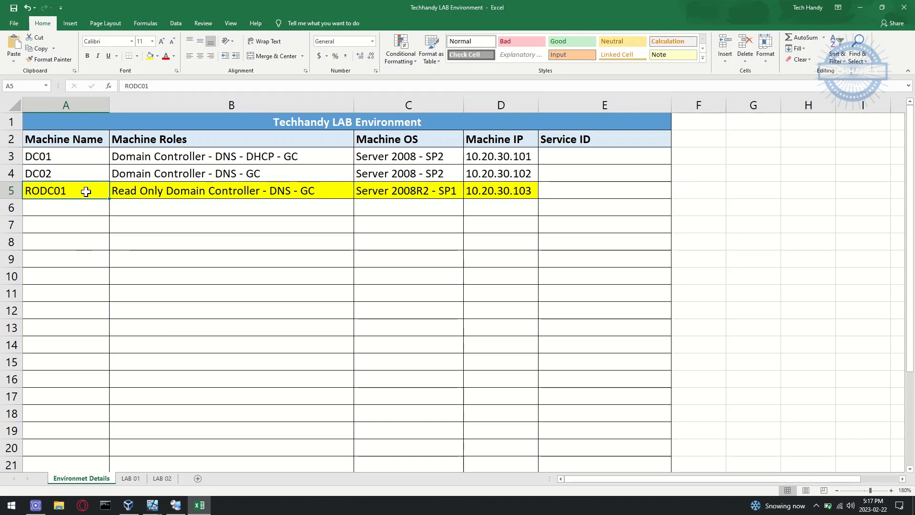
left_click_drag(90, 191, 199, 194)
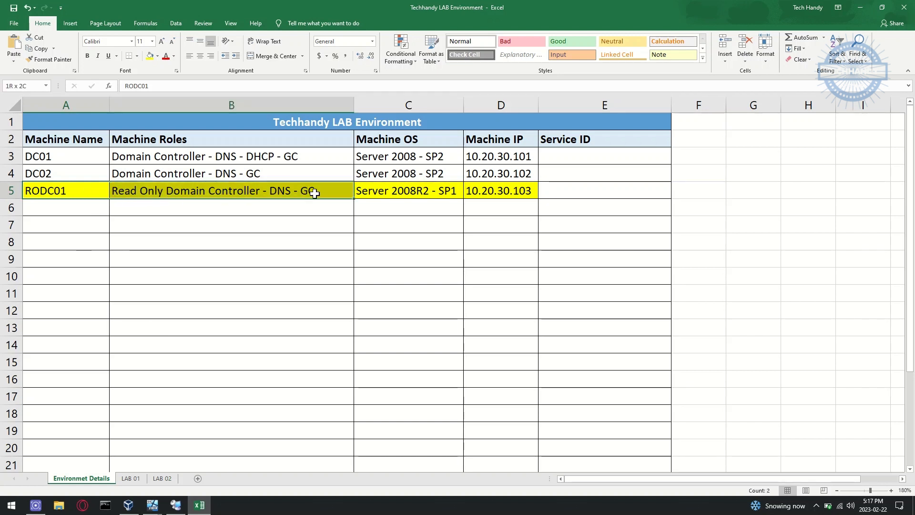
left_click_drag(315, 193, 478, 202)
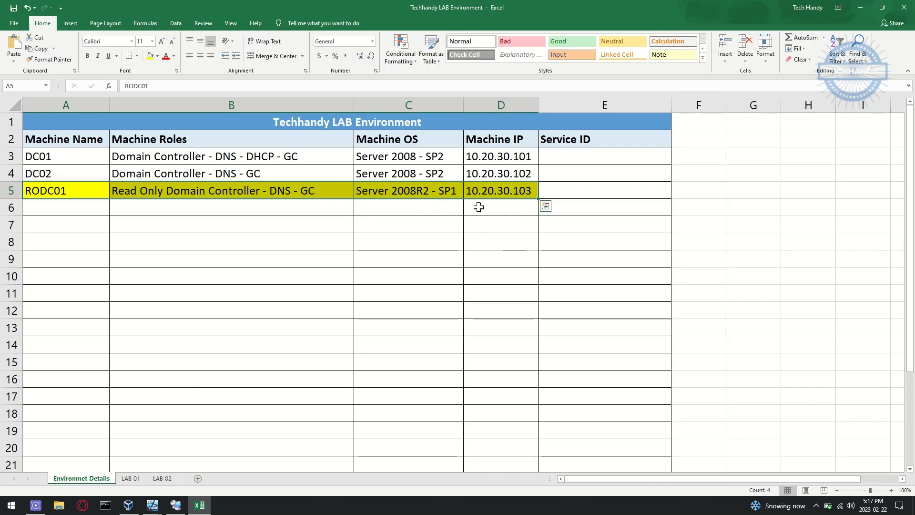
left_click(478, 207)
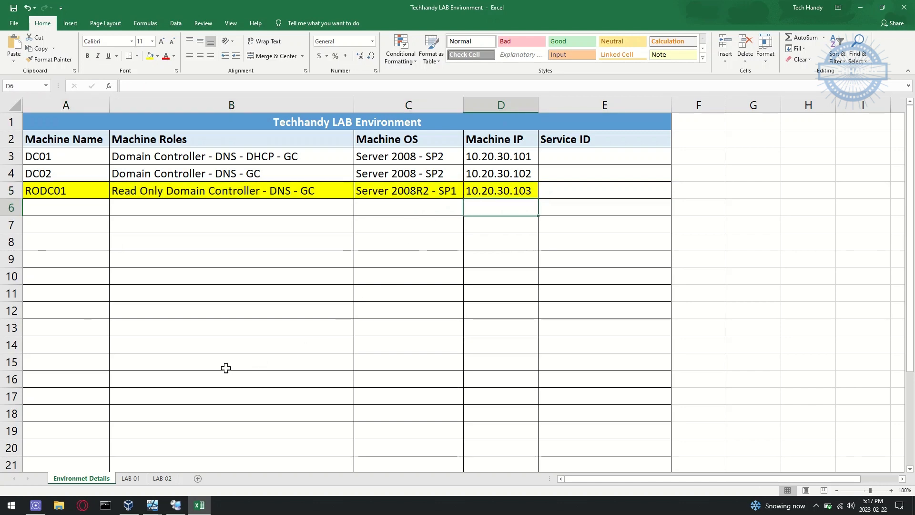
left_click(171, 479)
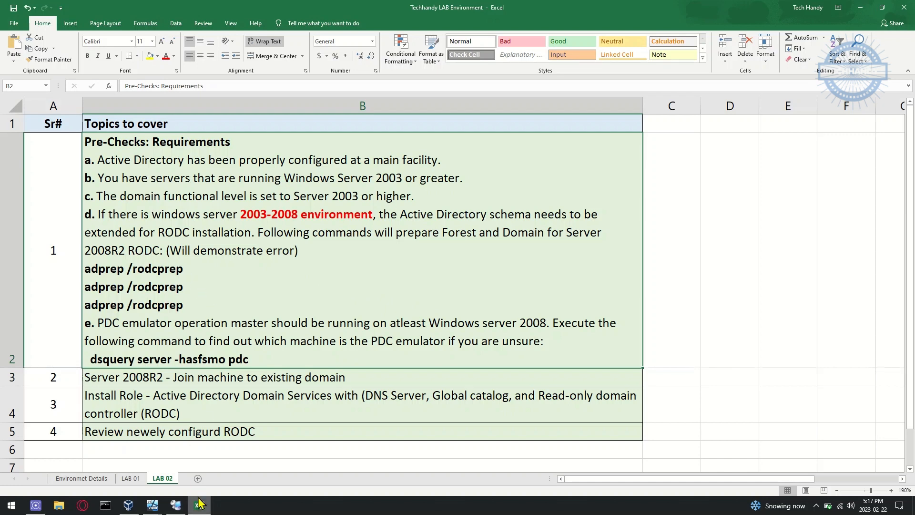
left_click(176, 506)
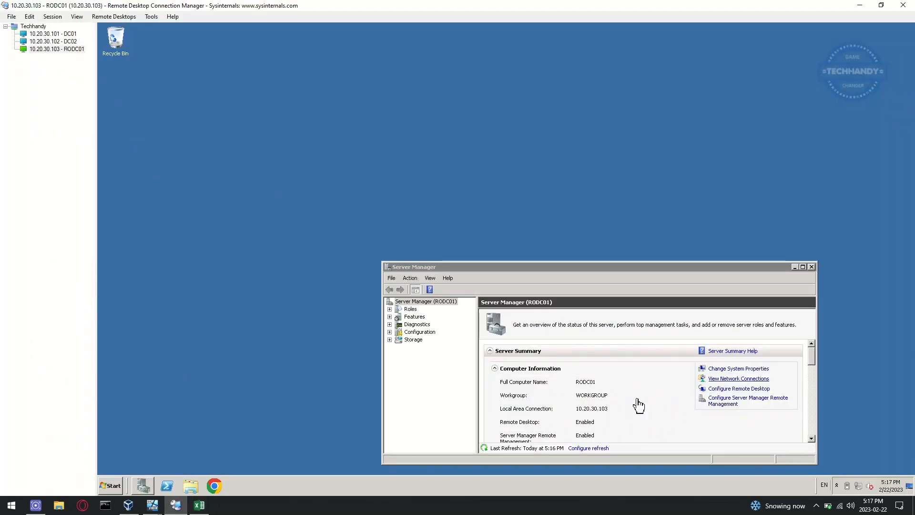
Step: Run winver on RODC01 to confirm Windows Server 2008 R2 Enterprise SP1, glancing at the Excel checklist
left_click(112, 485)
type("run")
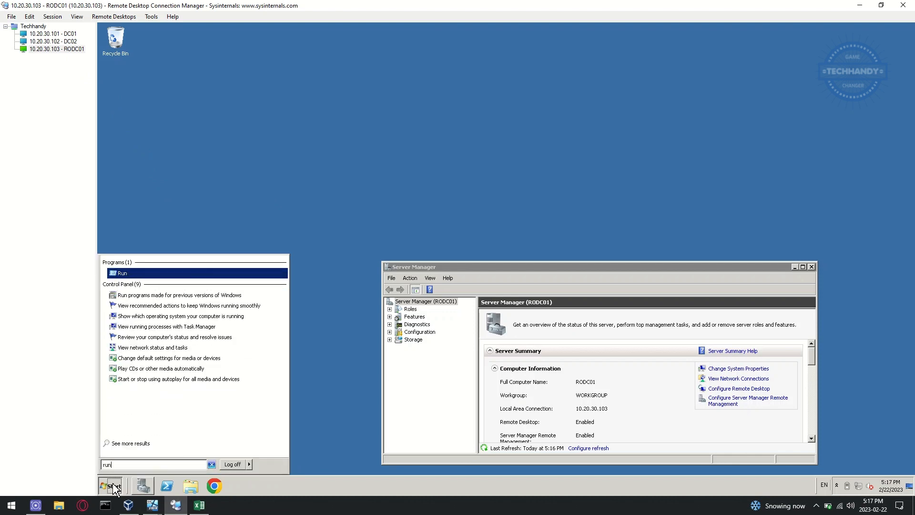
key("Return")
type("winver")
key("Return")
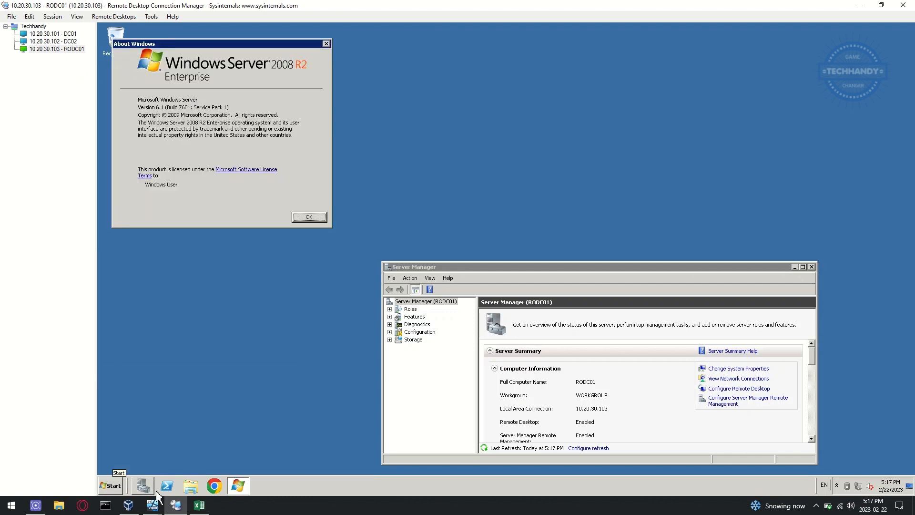
left_click_drag(286, 250, 289, 258)
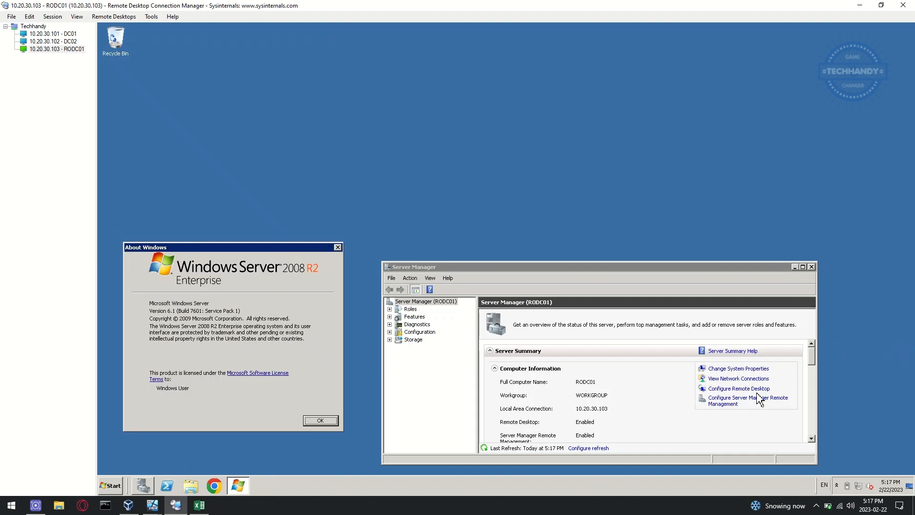
left_click(213, 506)
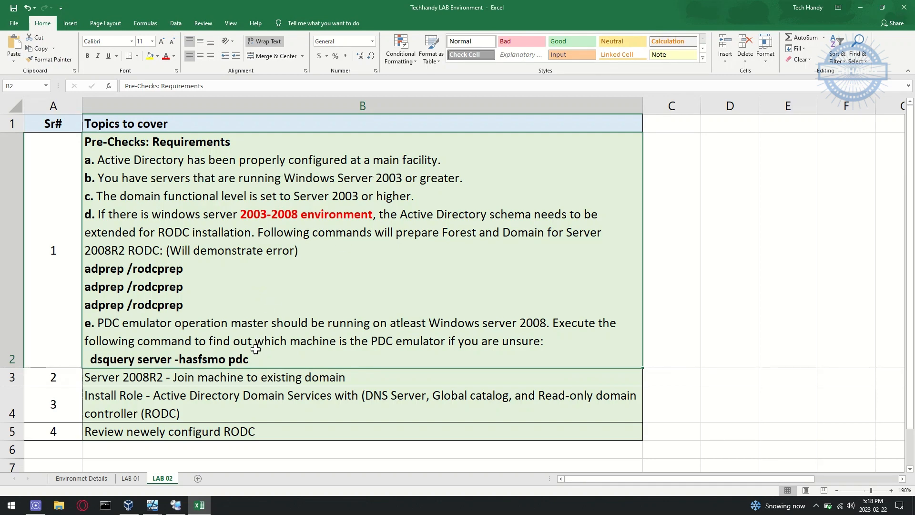
left_click(176, 506)
Step: Show the DC01 session and run winver, confirming Windows Server 2008 Enterprise SP2
left_click(72, 34)
left_click(257, 285)
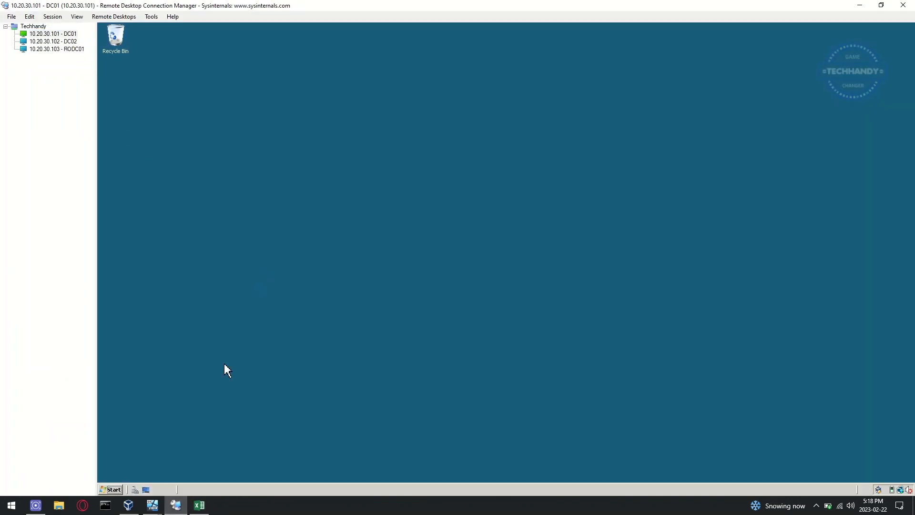
left_click(115, 495)
type("run")
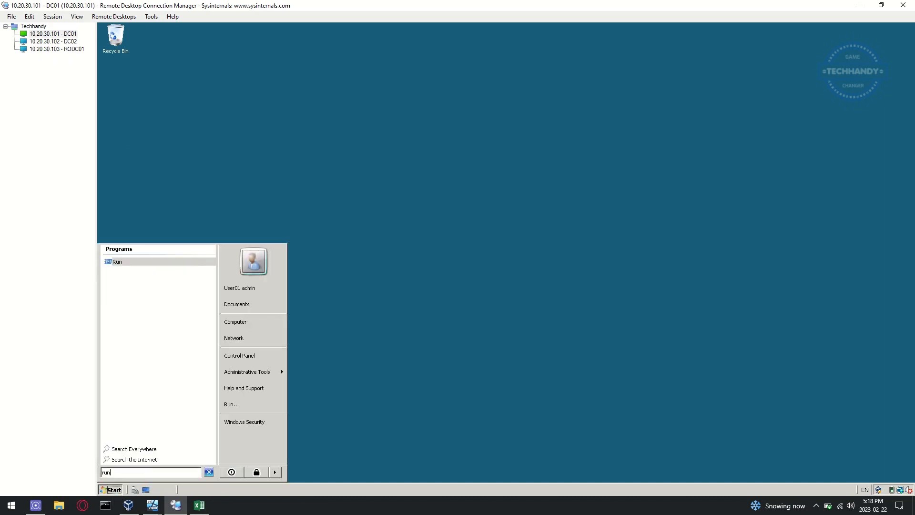
key("Return")
type("winver")
key("Return")
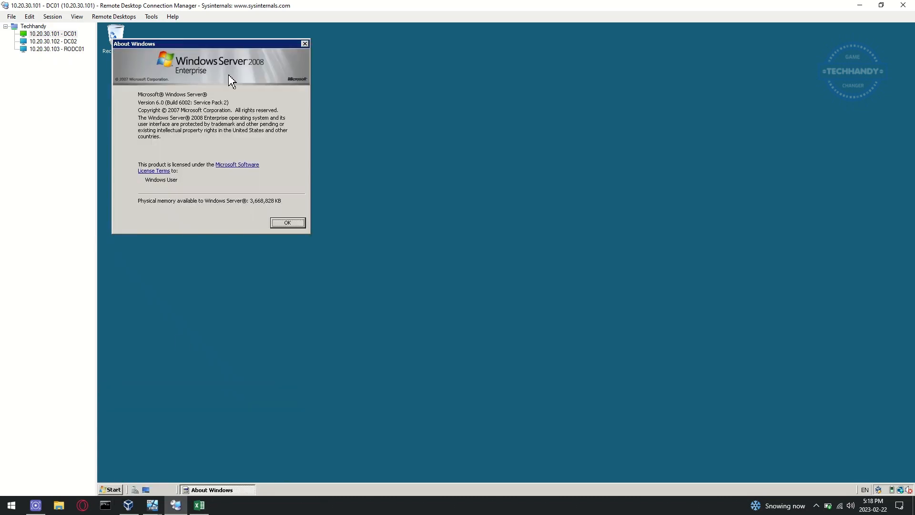
left_click(292, 225)
Step: Open Active Directory Users and Computers and list techhandy.ca's Domain Controllers, DC01 and DC02
left_click(113, 489)
mouse_move(281, 379)
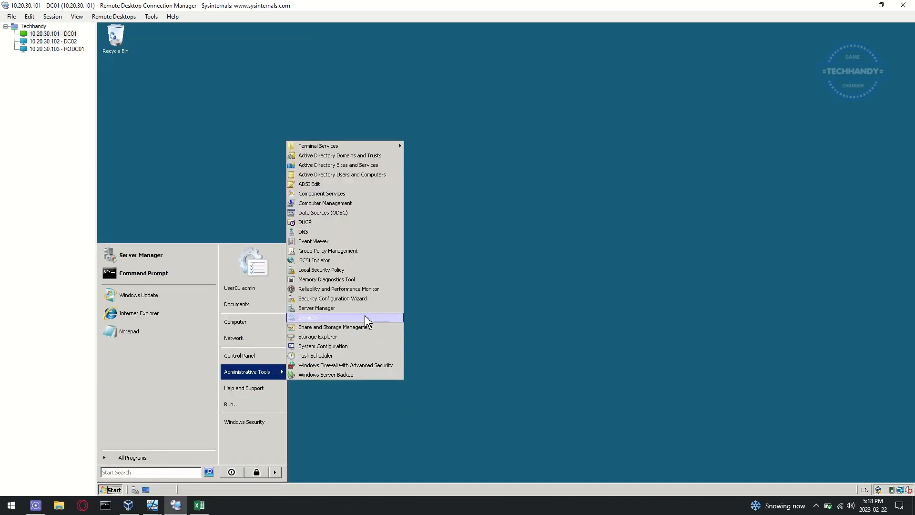
left_click(391, 176)
left_click(232, 377)
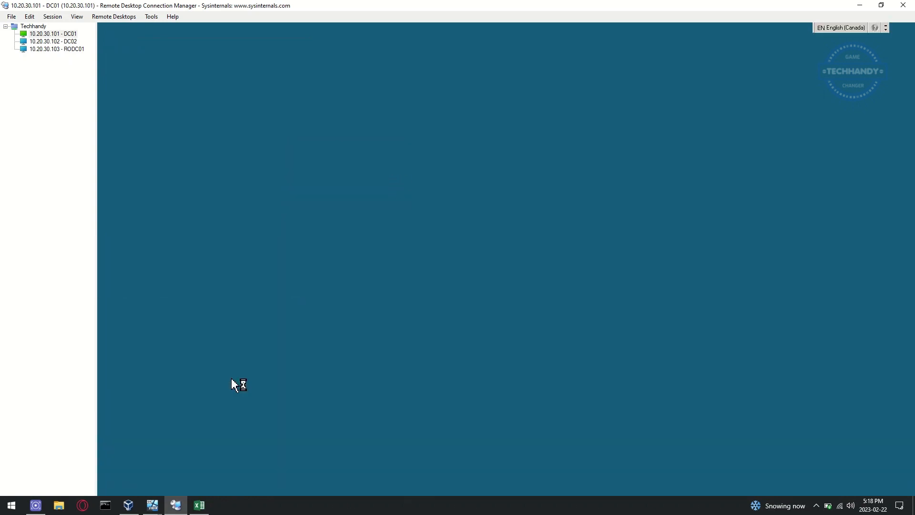
double_click(175, 123)
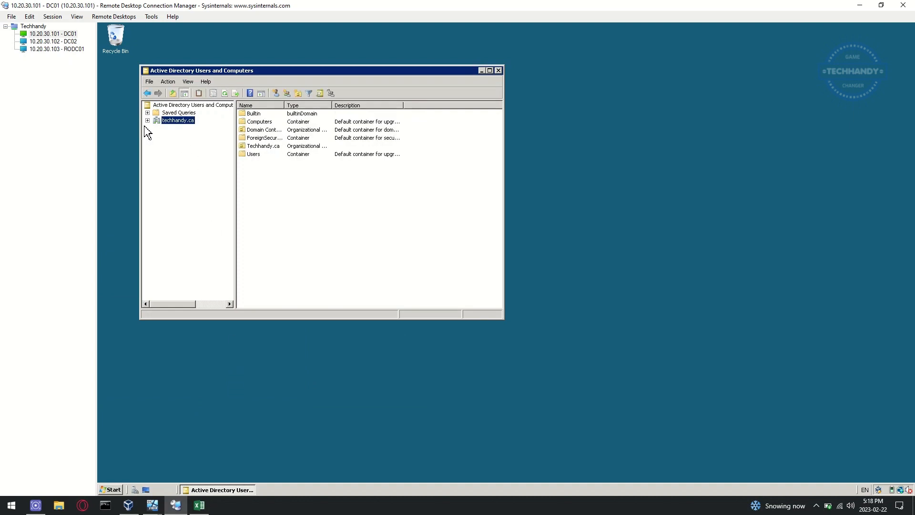
left_click(191, 144)
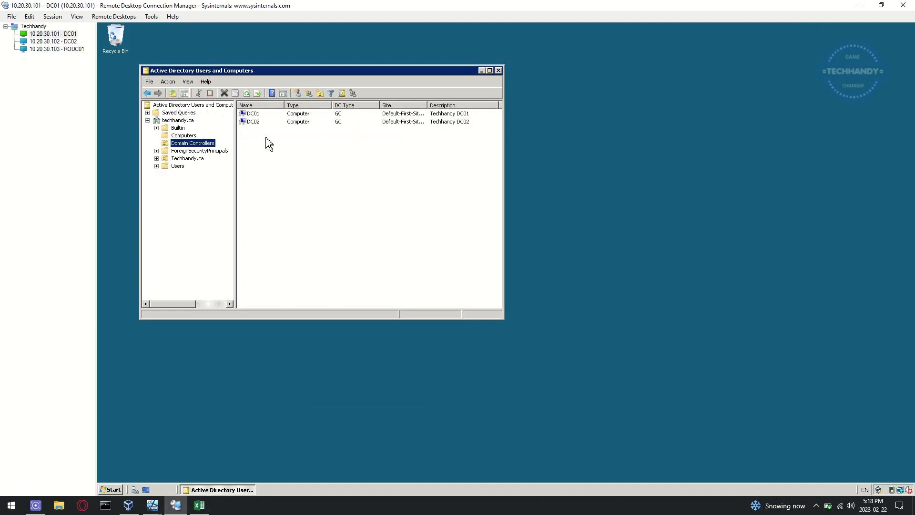
left_click(206, 506)
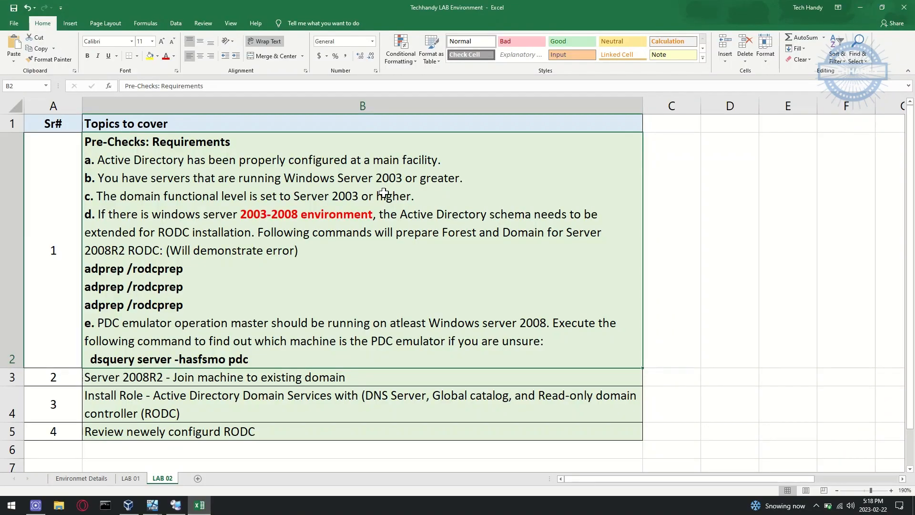
left_click(200, 505)
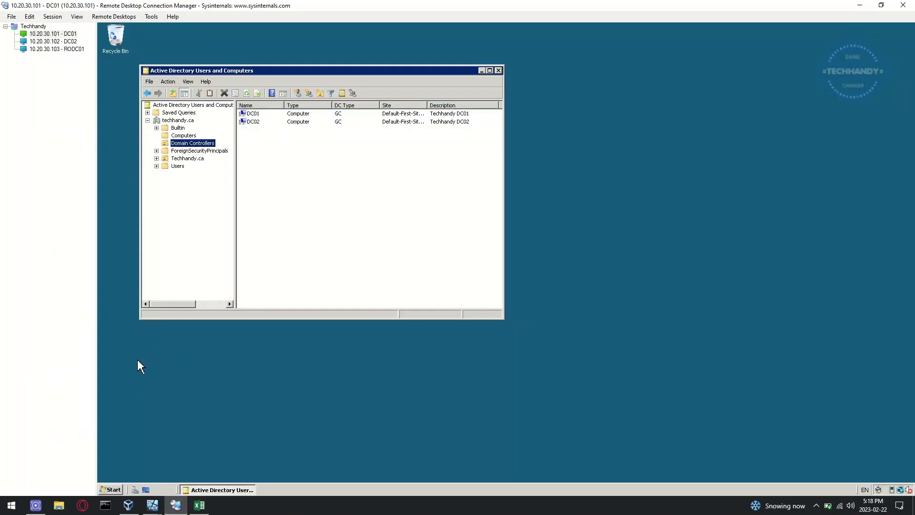
Step: Switch to DC02 and run winver to show its Windows version, then bring up the Excel checklist
left_click(73, 42)
left_click(115, 489)
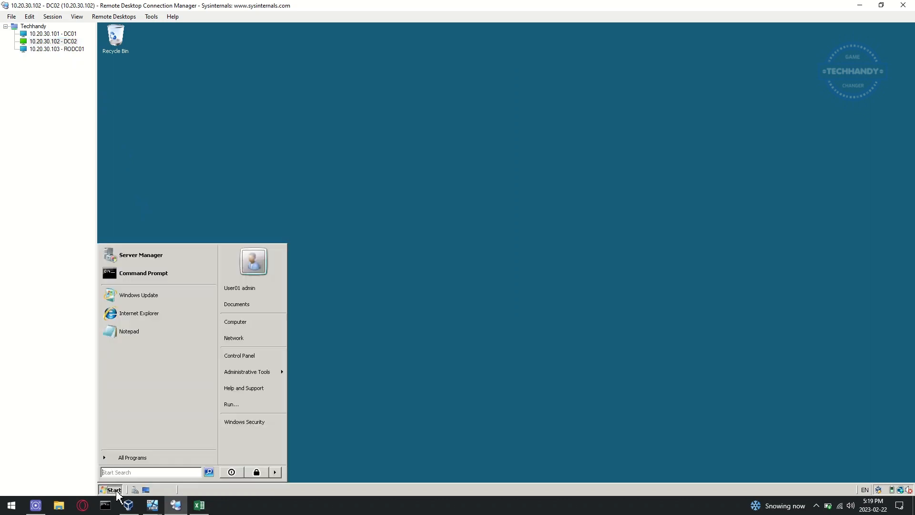
type("run")
key("Return")
type("w")
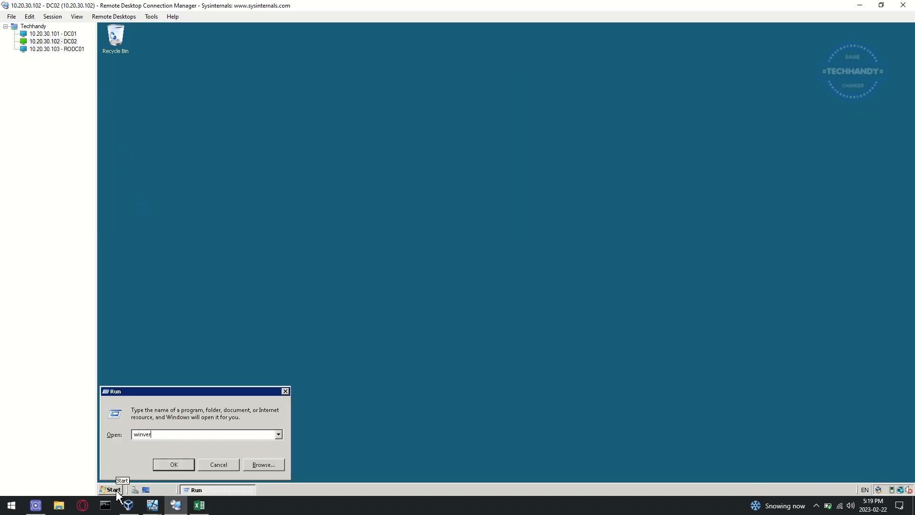
type("inver")
key("Return")
left_click(199, 505)
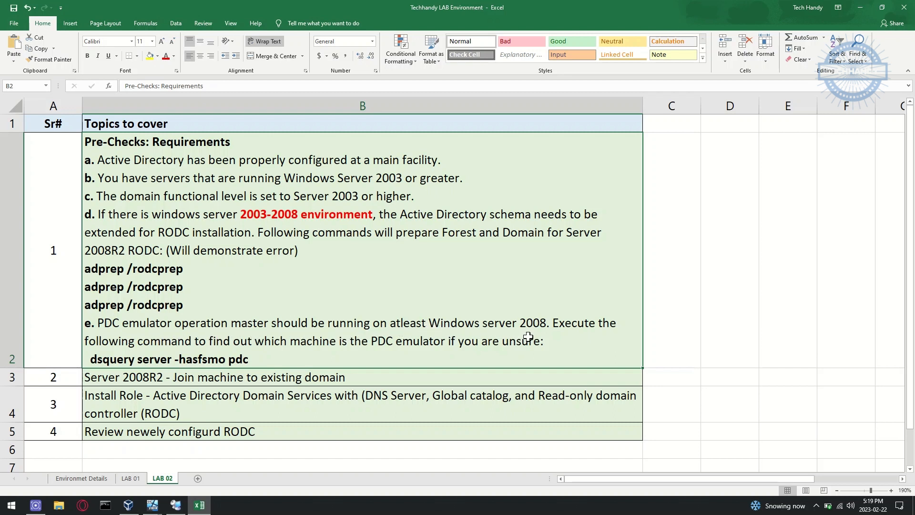
Step: Copy the dsquery server -hasfsmo pdc command from cell B2 and return to the DC01 session
double_click(253, 358)
left_click_drag(253, 359, 91, 360)
key("ctrl+c")
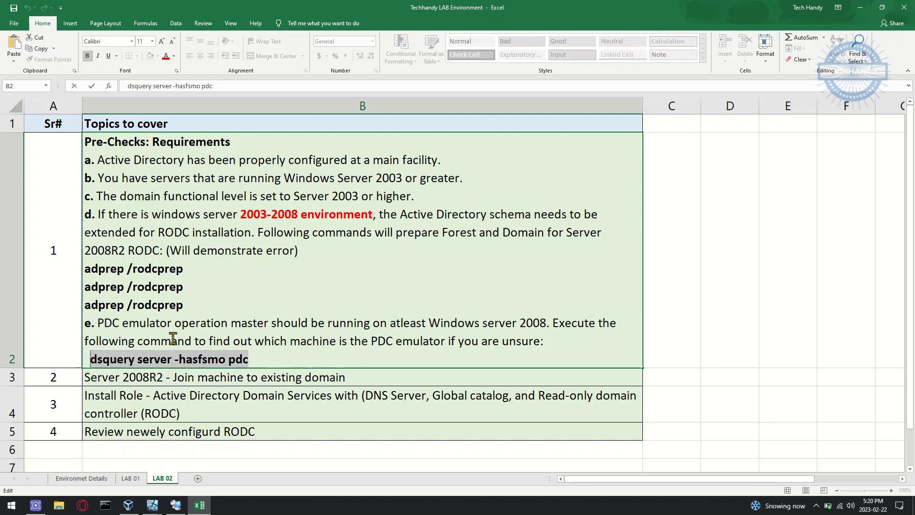
left_click(176, 506)
left_click(54, 34)
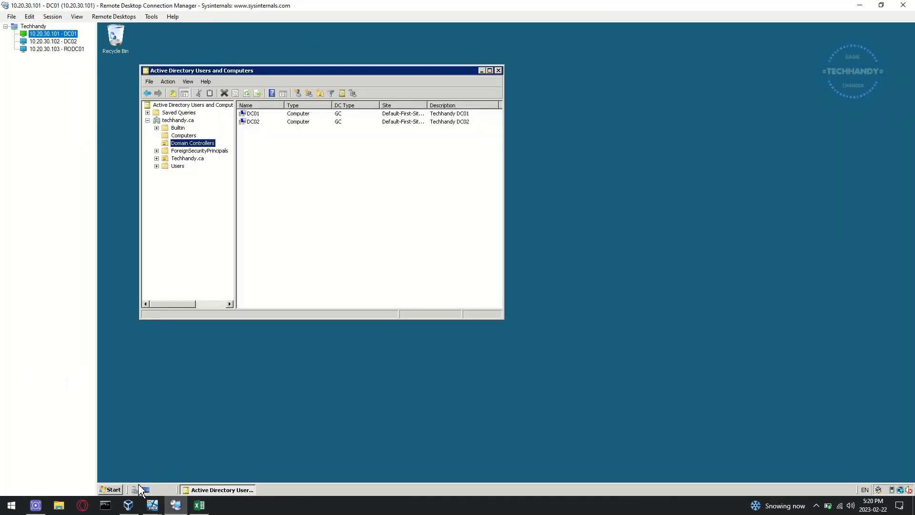
Step: Paste and run dsquery server -hasfsmo pdc in a DC01 Command Prompt, showing DC01 as PDC emulator
left_click(112, 490)
left_click(174, 272)
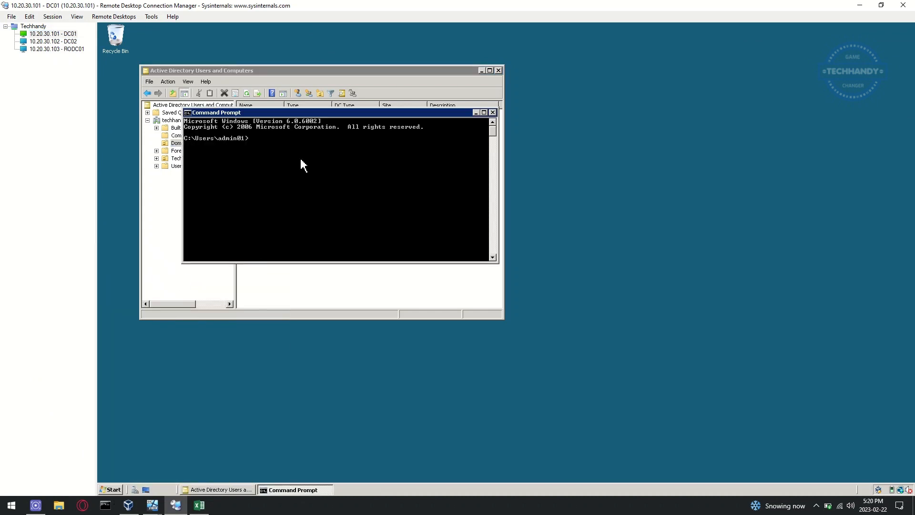
right_click(268, 162)
left_click(287, 184)
key("Return")
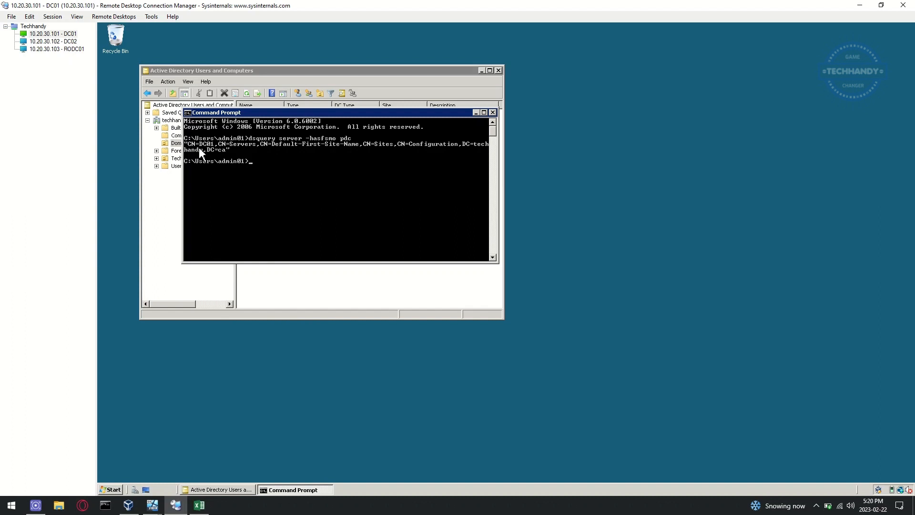
left_click_drag(322, 115, 576, 174)
Step: Highlight the domain functional level requirement in the Excel checklist, then return to DC01
left_click(199, 505)
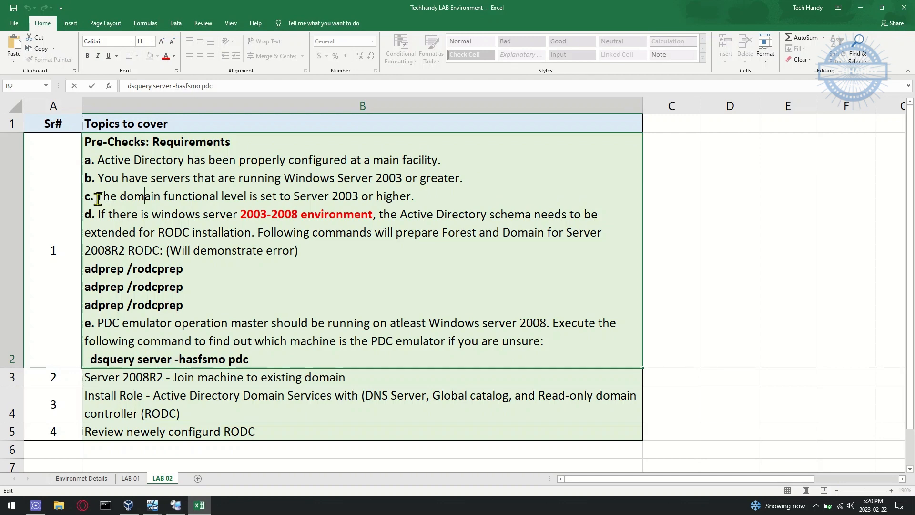
left_click_drag(98, 198, 419, 201)
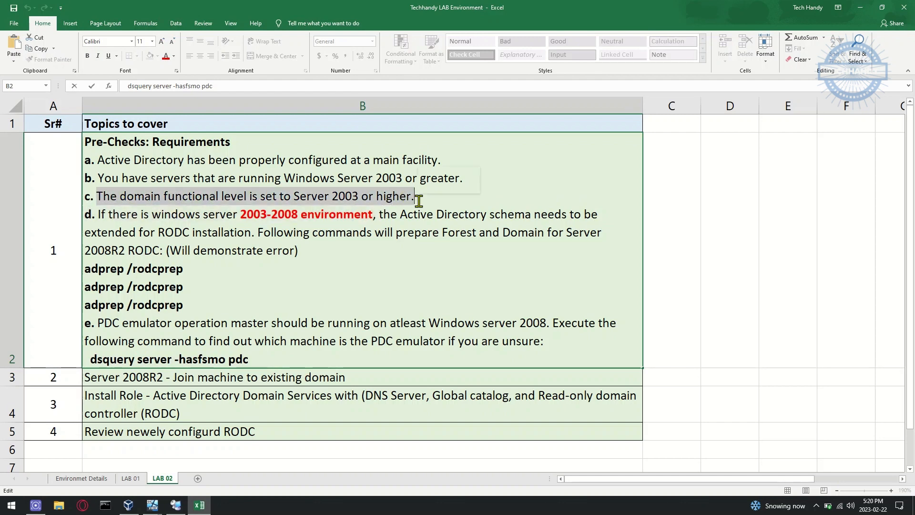
left_click(176, 505)
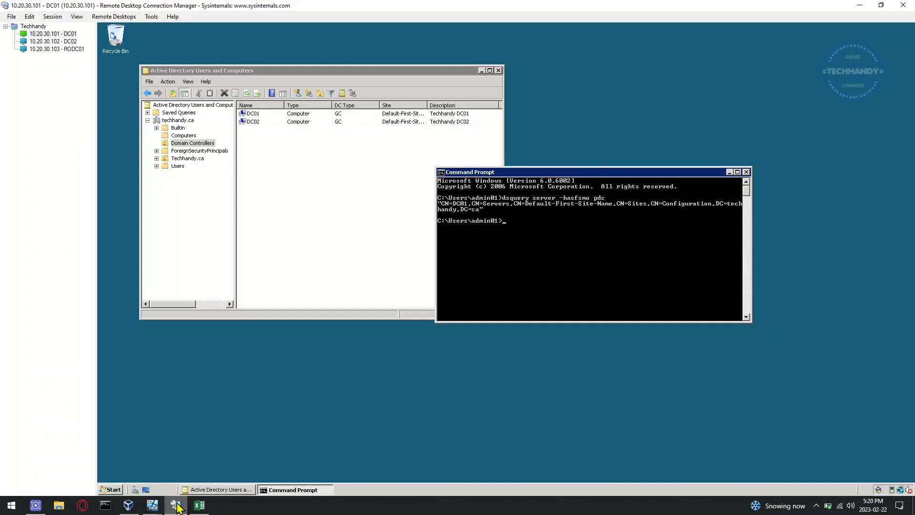
Step: Open Active Directory Domains and Trusts on DC01 and confirm the forest functional level is Windows Server 2008
left_click(116, 490)
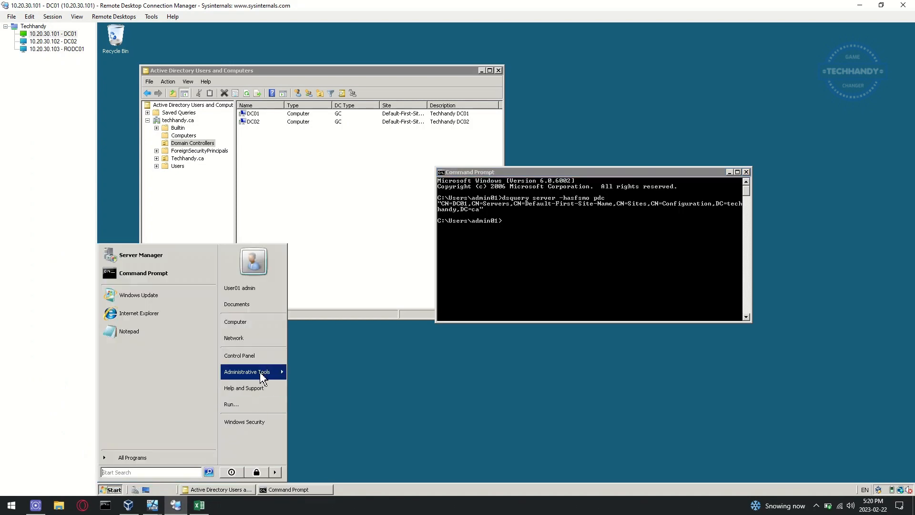
mouse_move(261, 371)
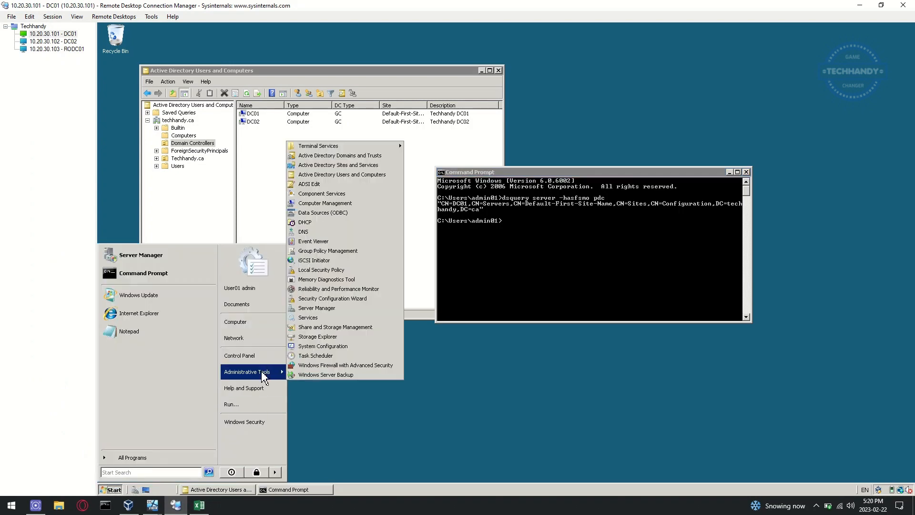
left_click(386, 156)
left_click(234, 379)
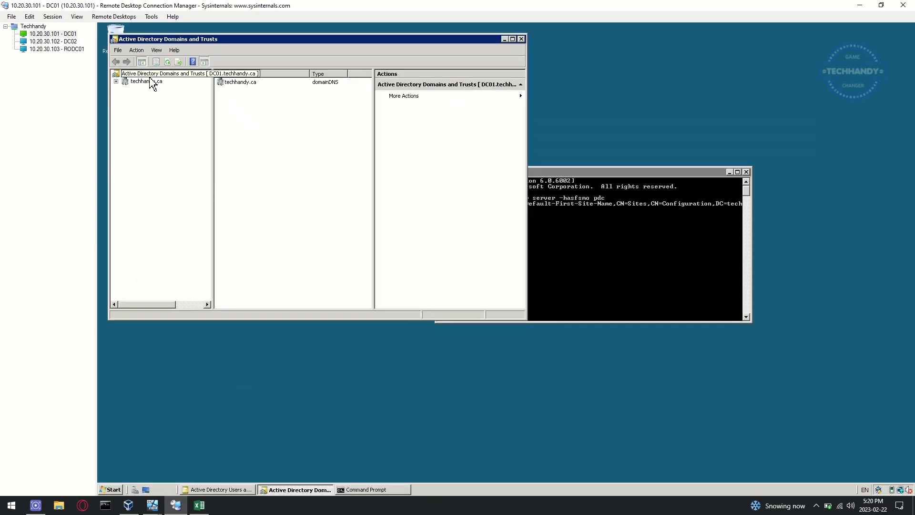
left_click(136, 50)
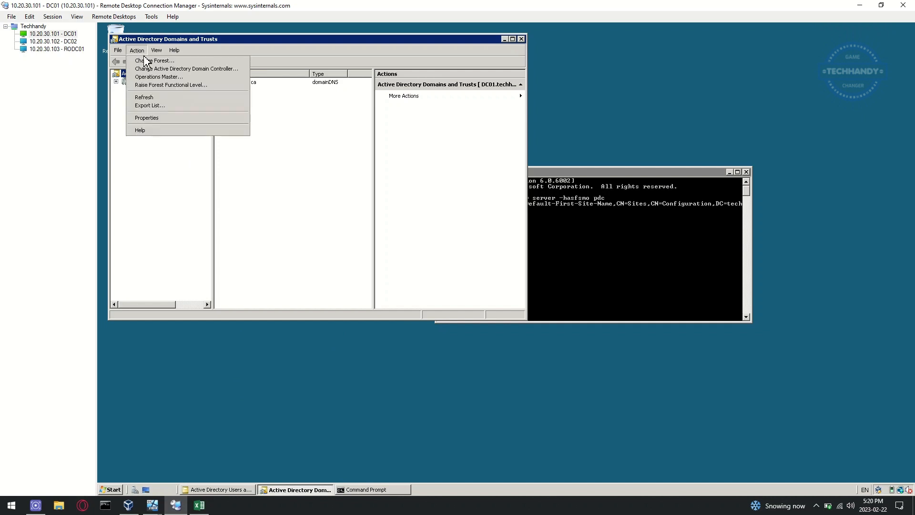
left_click(228, 86)
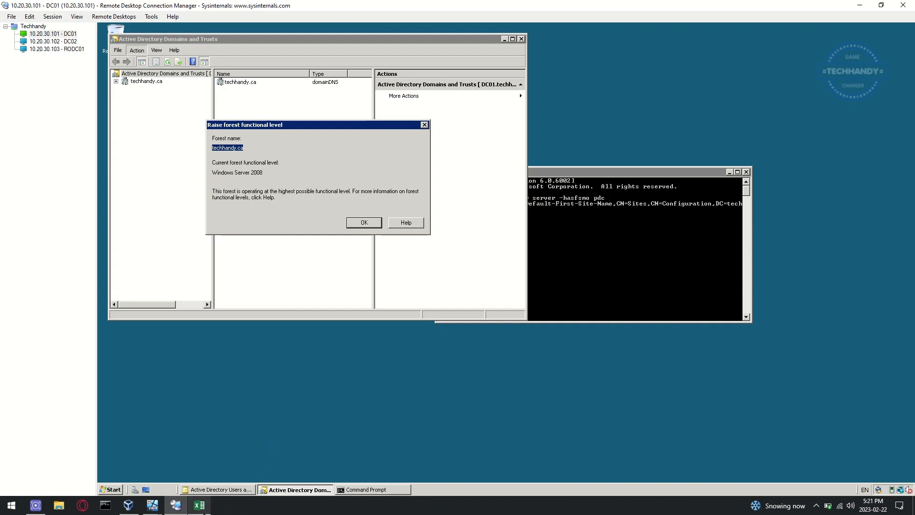
left_click(198, 507)
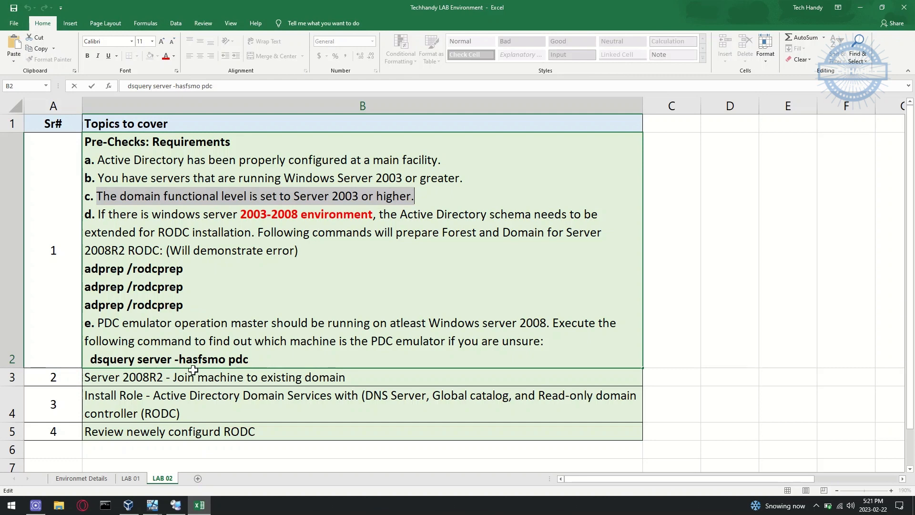
Step: Review the PDC emulator and join-machine checks in B2 and B3, then switch to RODC01
left_click(210, 361)
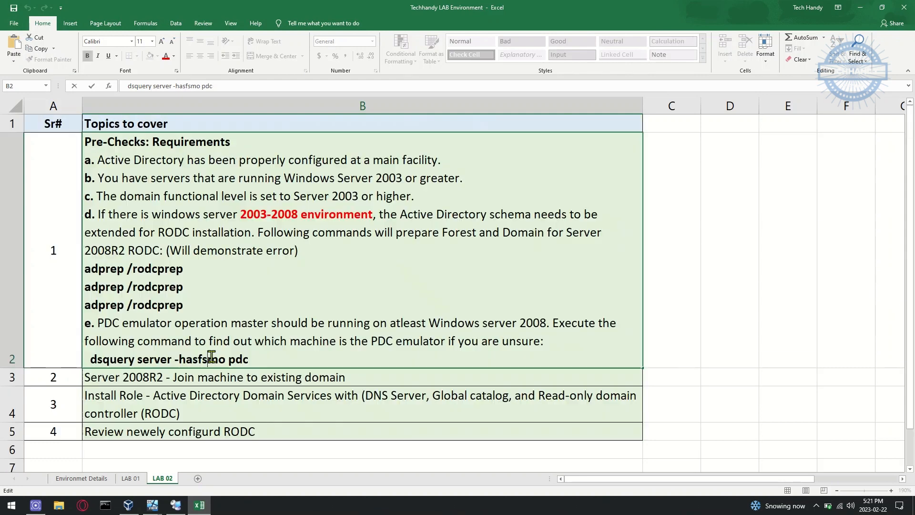
left_click(197, 380)
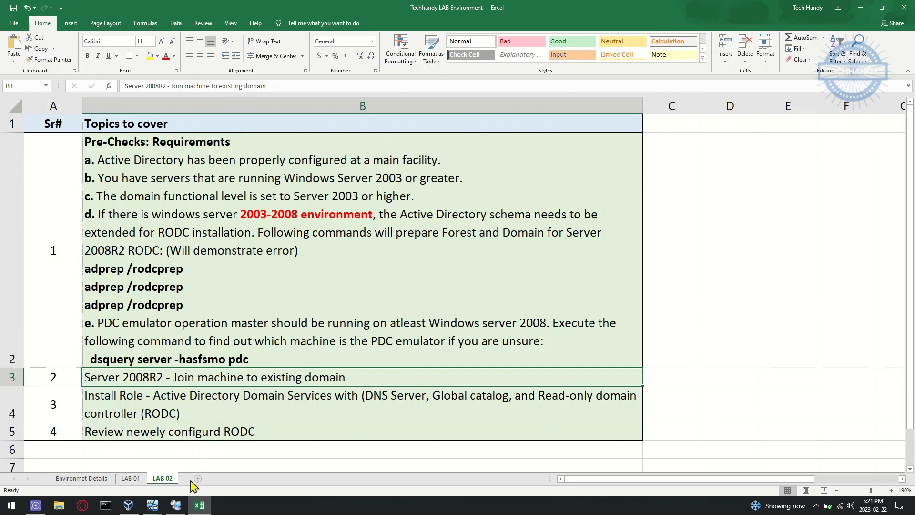
left_click(172, 509)
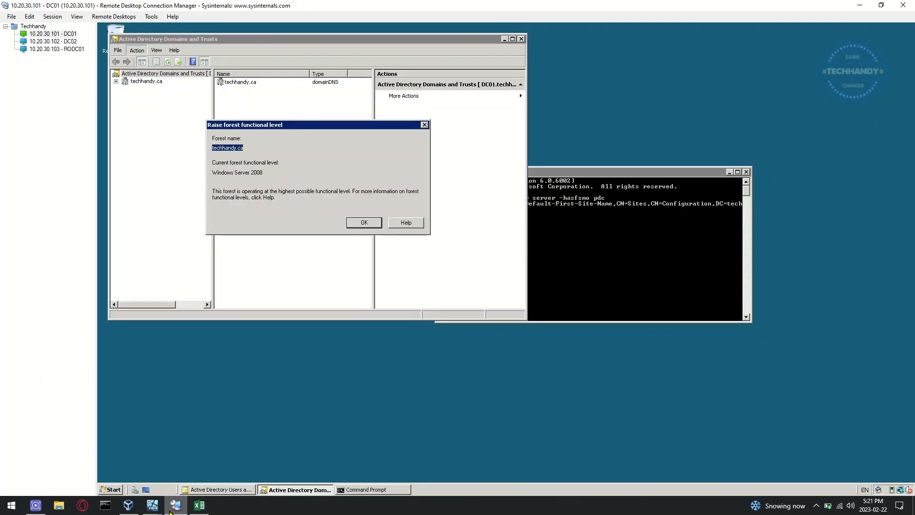
left_click(56, 49)
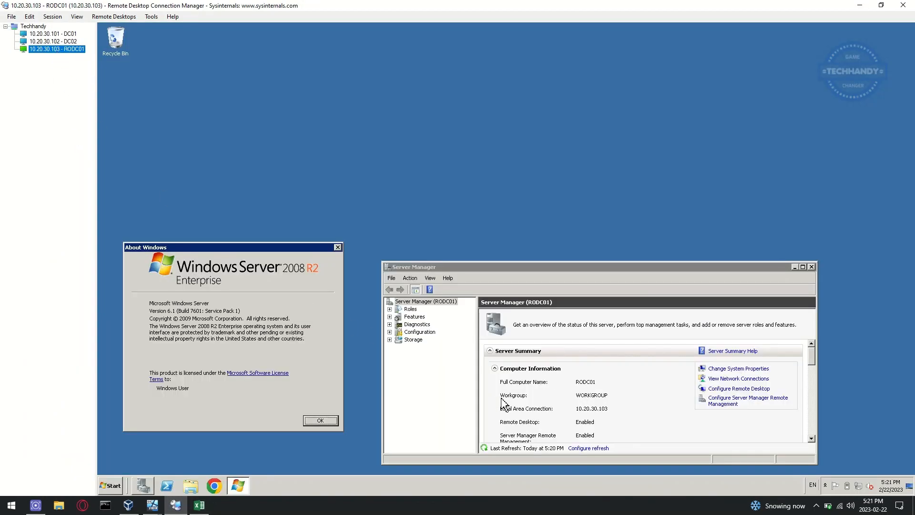
Step: Check RODC01's IPv4 settings (10.20.30.103, DNS 10.20.30.101 and 10.20.30.102), then close everything but Server Manager
left_click(752, 379)
right_click(319, 169)
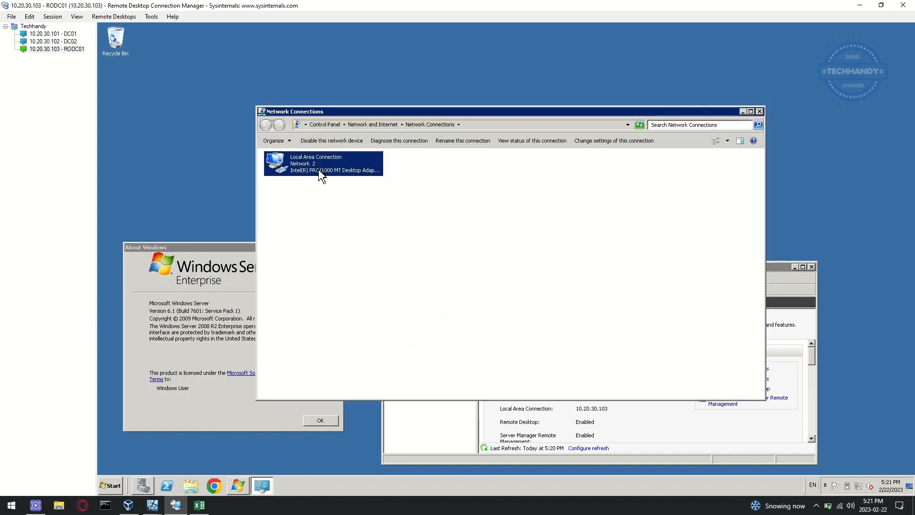
left_click(370, 247)
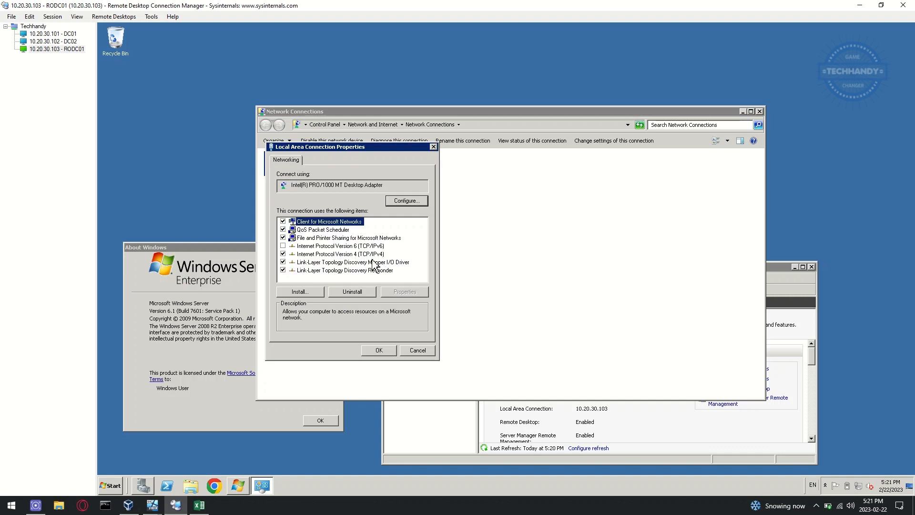
left_click(364, 254)
left_click(406, 293)
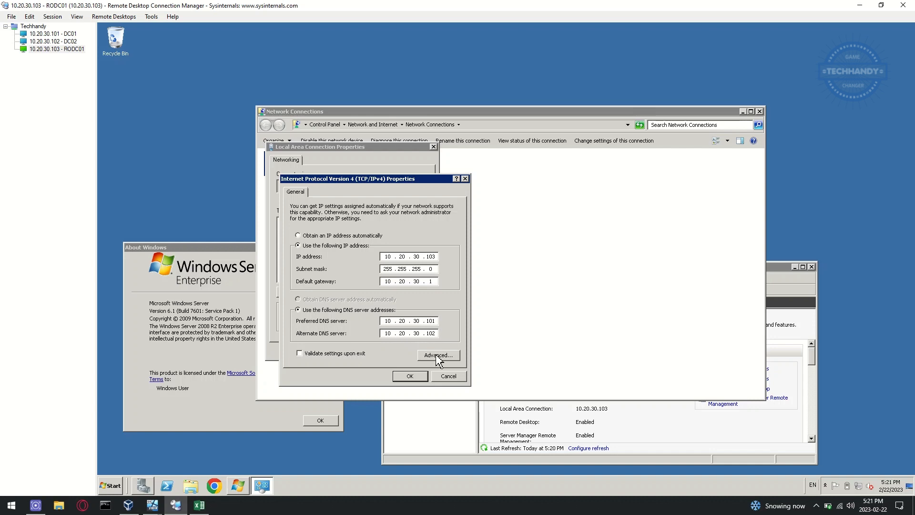
left_click(416, 378)
left_click(378, 349)
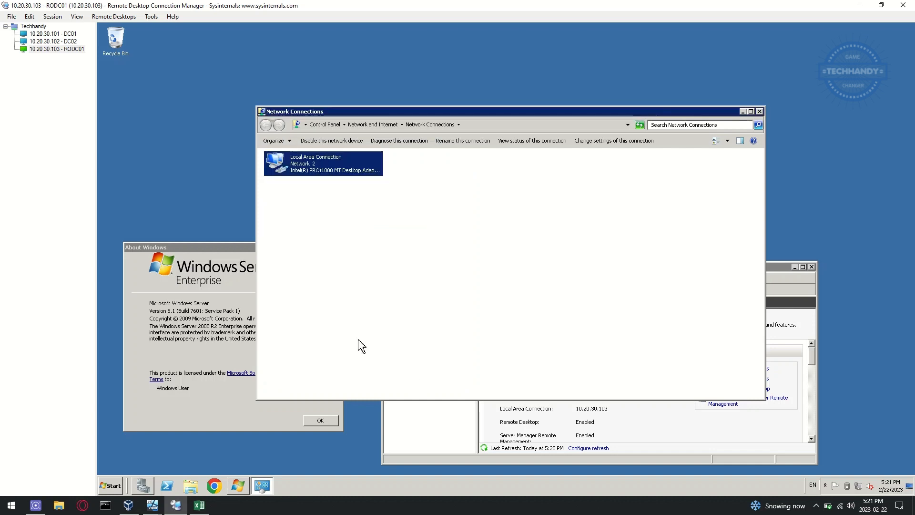
left_click(761, 111)
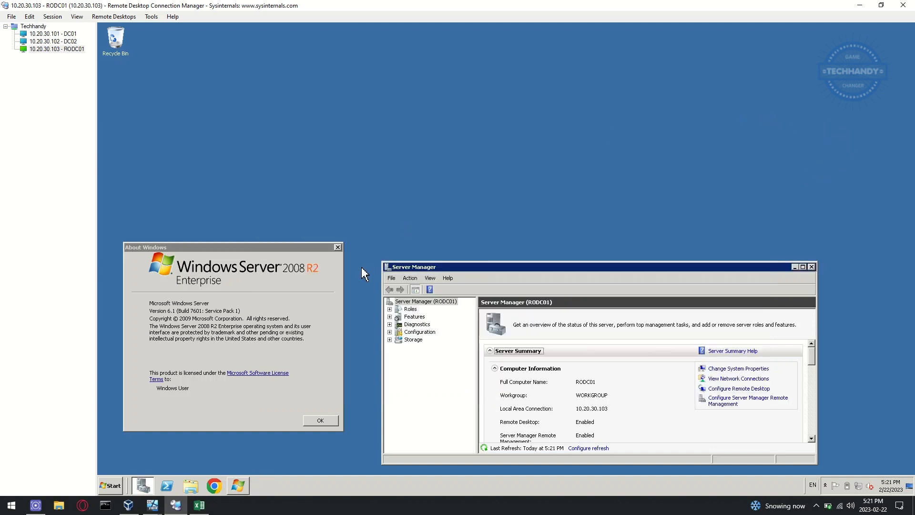
left_click(338, 248)
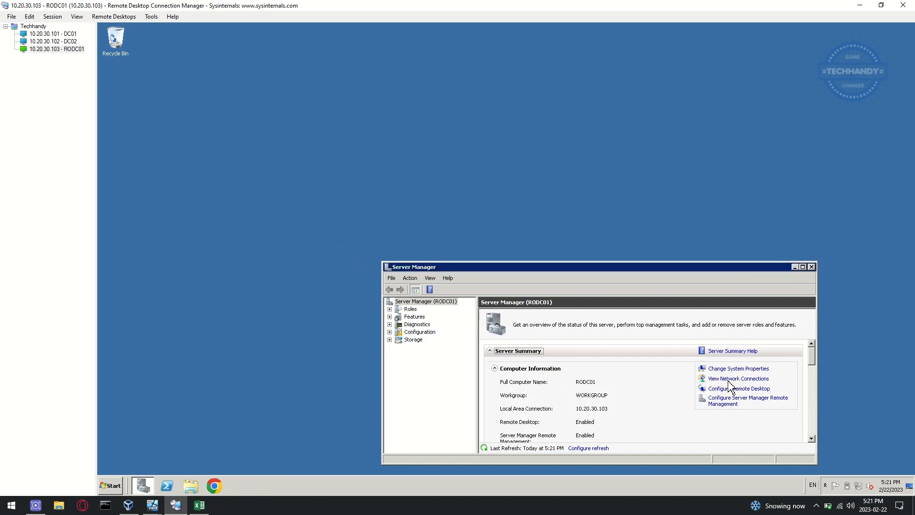
Step: Set RODC01's membership to the techhandy.ca domain in System Properties
left_click(744, 370)
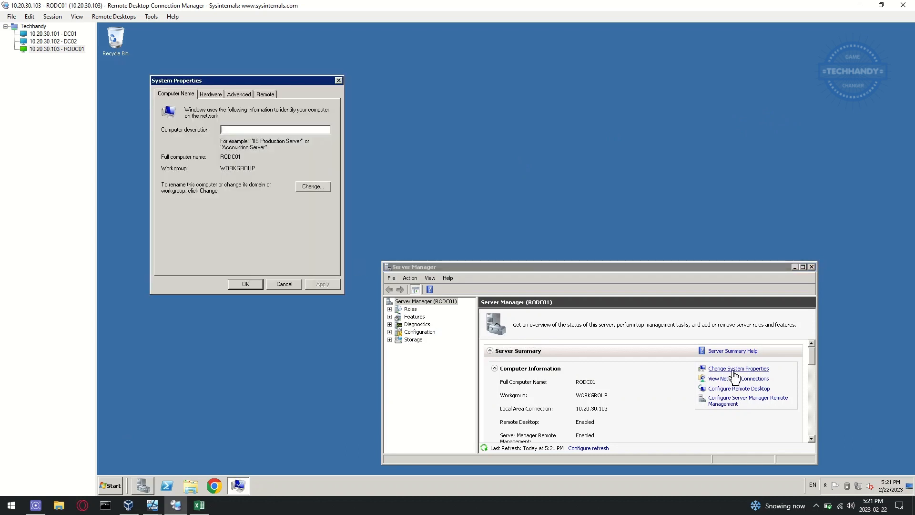
left_click(326, 188)
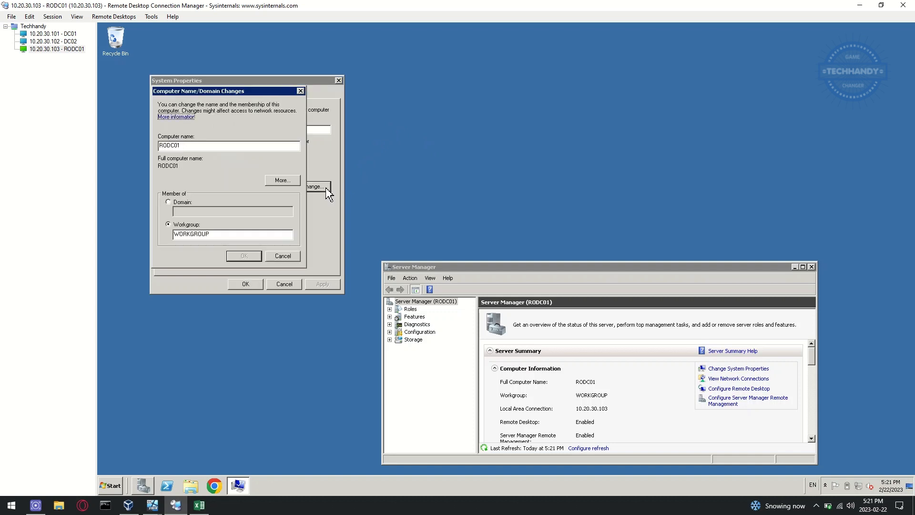
left_click(180, 203)
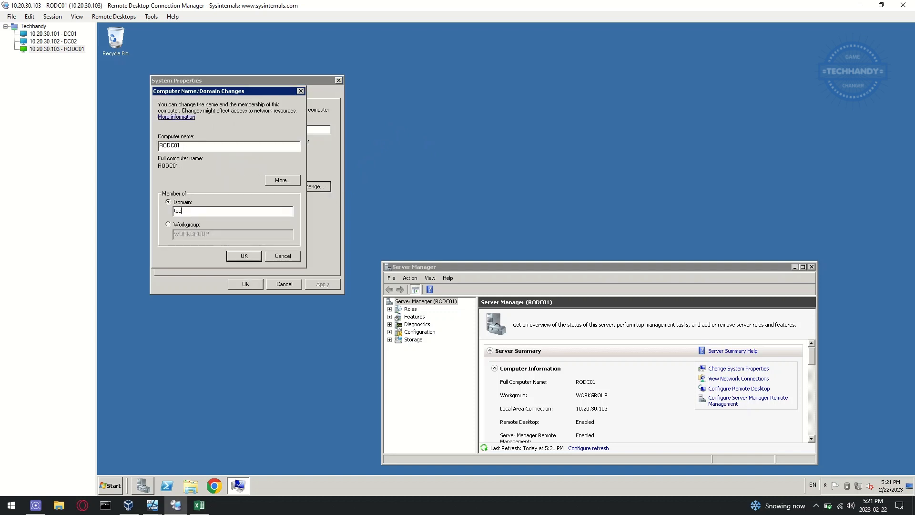
key("Return")
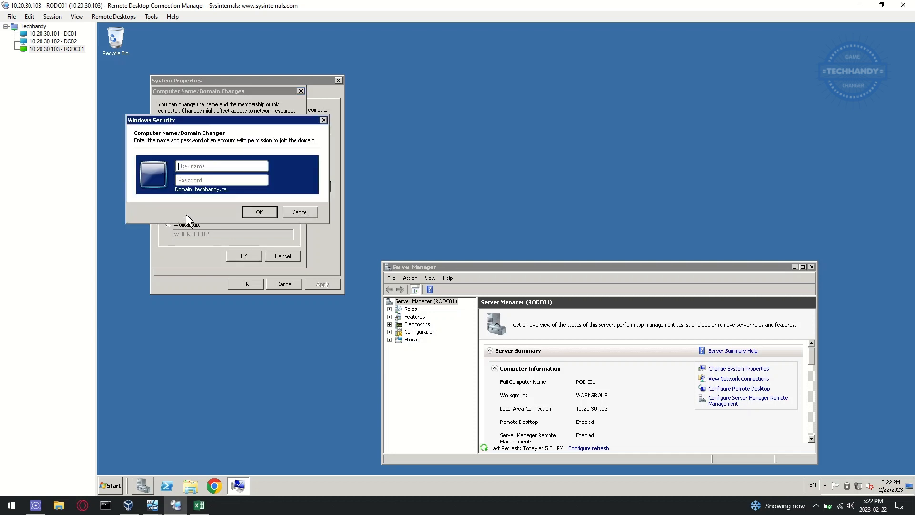
Step: Enter the domain admin credentials, acknowledge the welcome and restart notices, and restart RODC01
type("tecP")
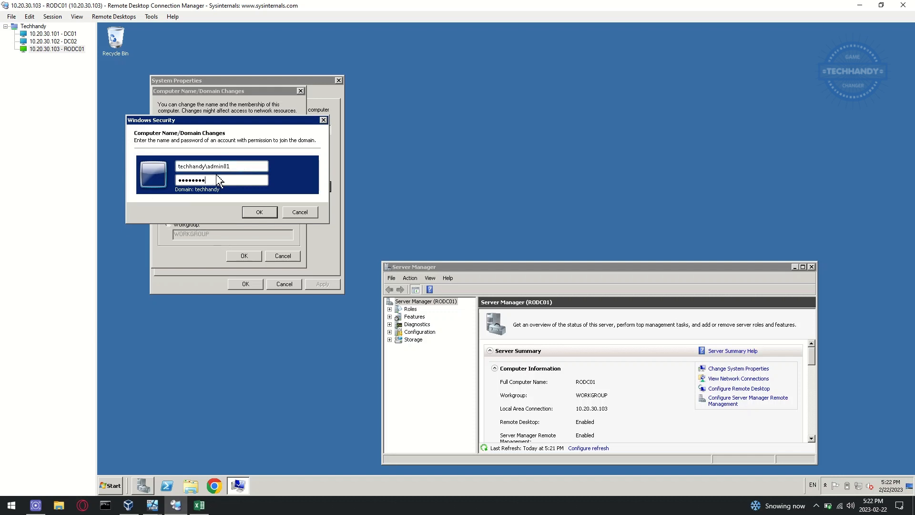
left_click_drag(235, 165, 178, 166)
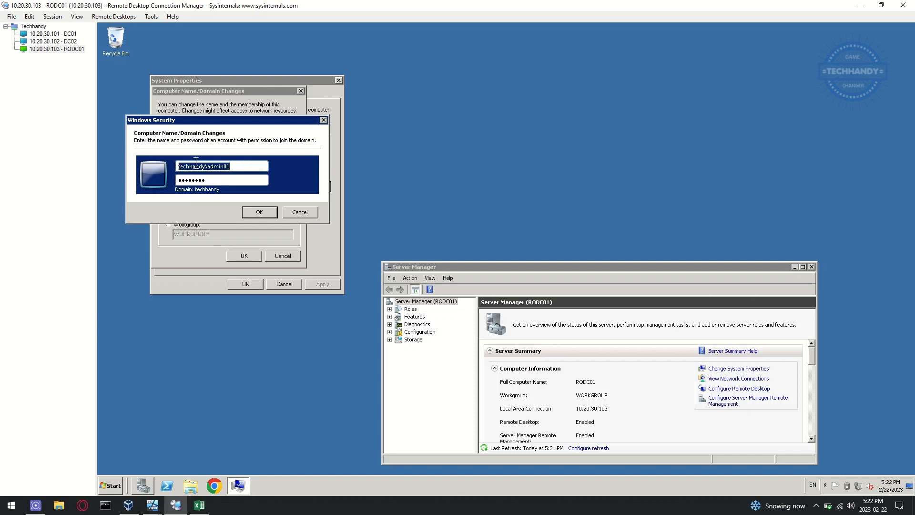
left_click(241, 179)
left_click(260, 213)
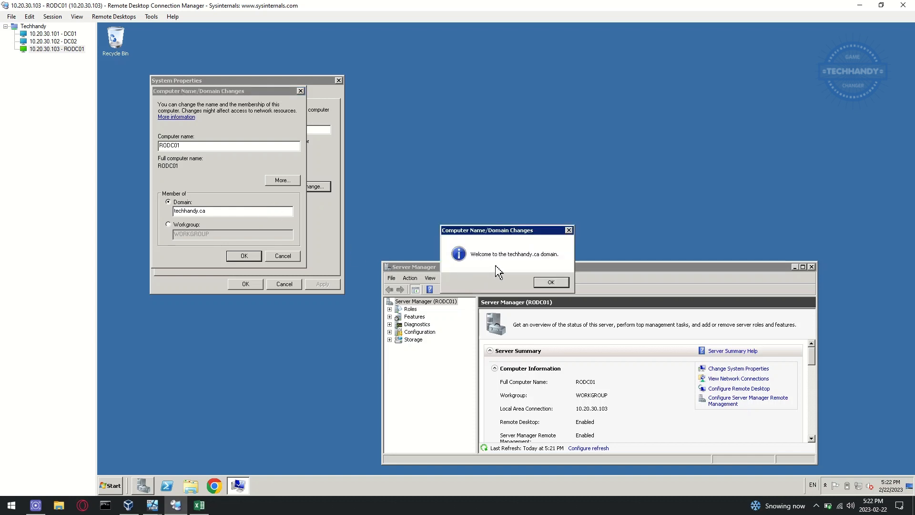
left_click(552, 284)
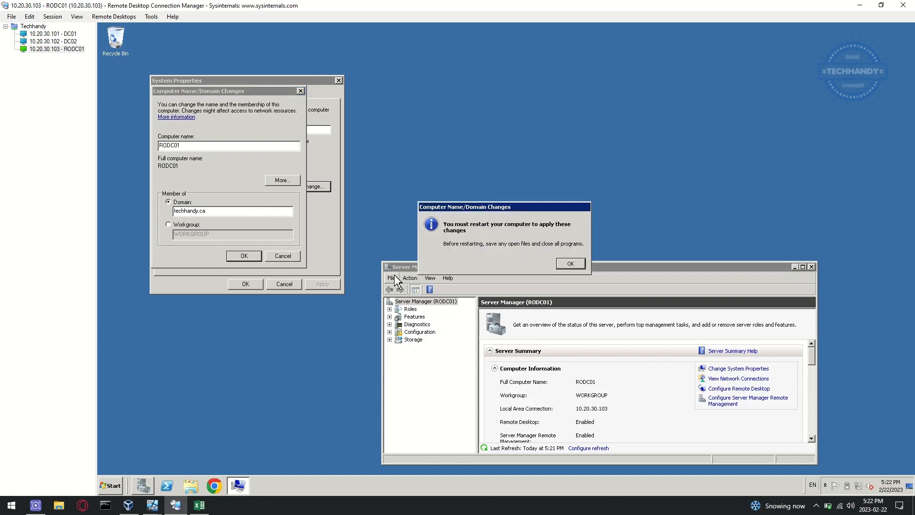
left_click(569, 267)
left_click(247, 284)
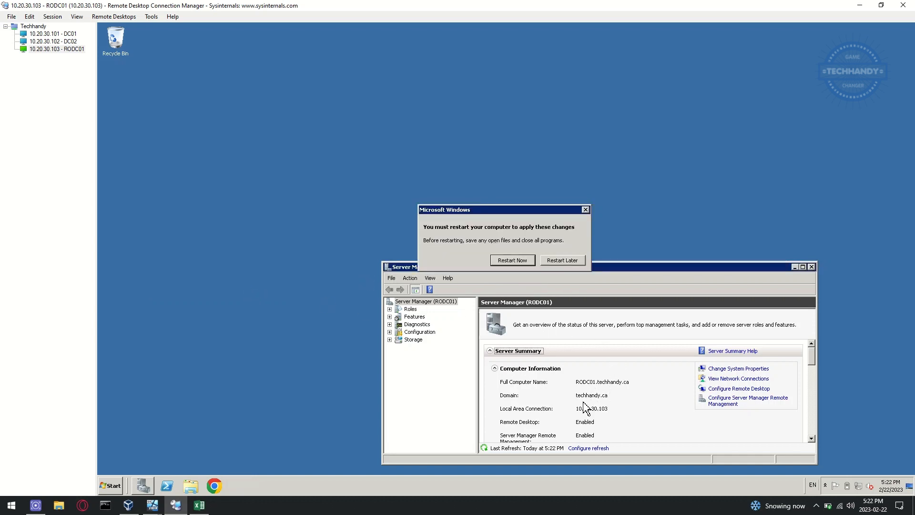
left_click(510, 259)
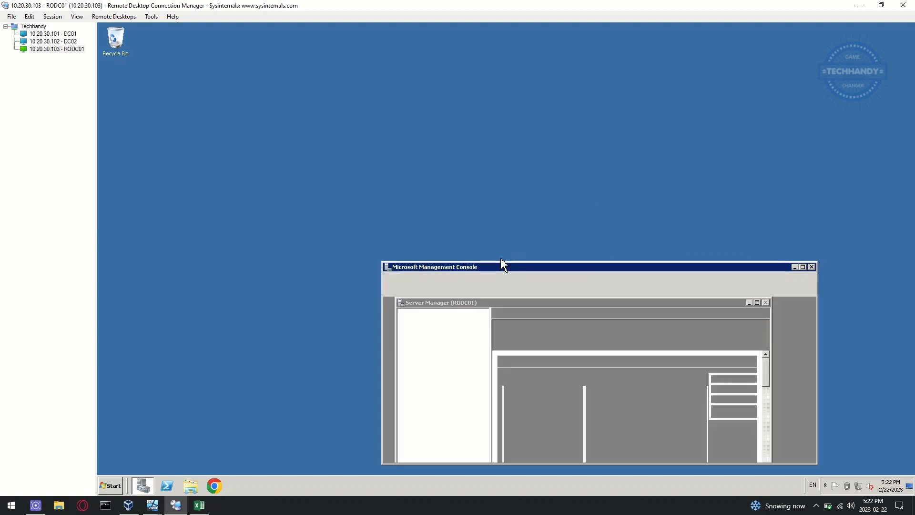
Step: Check RODC01's reboot in the Server_08R2_01 VM window, then open RODC01's server properties
left_click(153, 505)
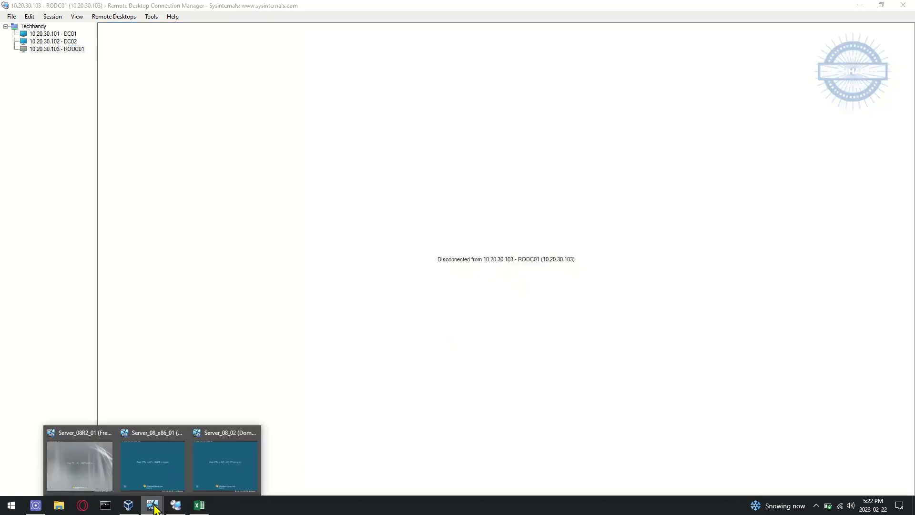
left_click(78, 459)
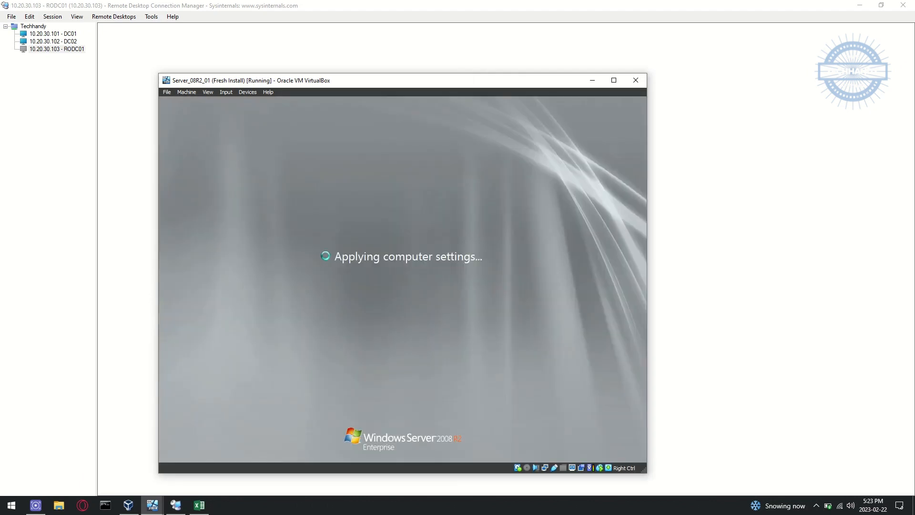
left_click(593, 80)
right_click(72, 49)
left_click(127, 219)
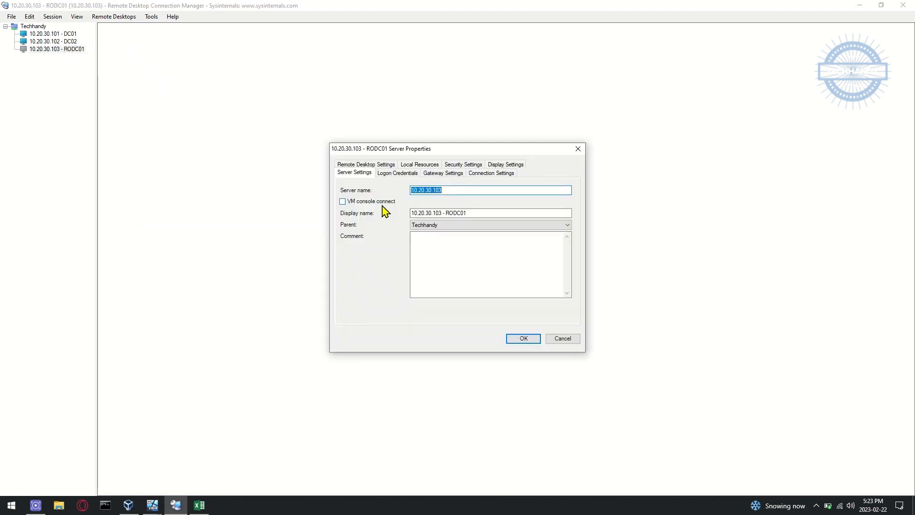
Step: Replace RODC01's stored logon with the domain admin account and password, then connect past the certificate warning
left_click(397, 173)
left_click_drag(441, 224, 382, 234)
type("admin01")
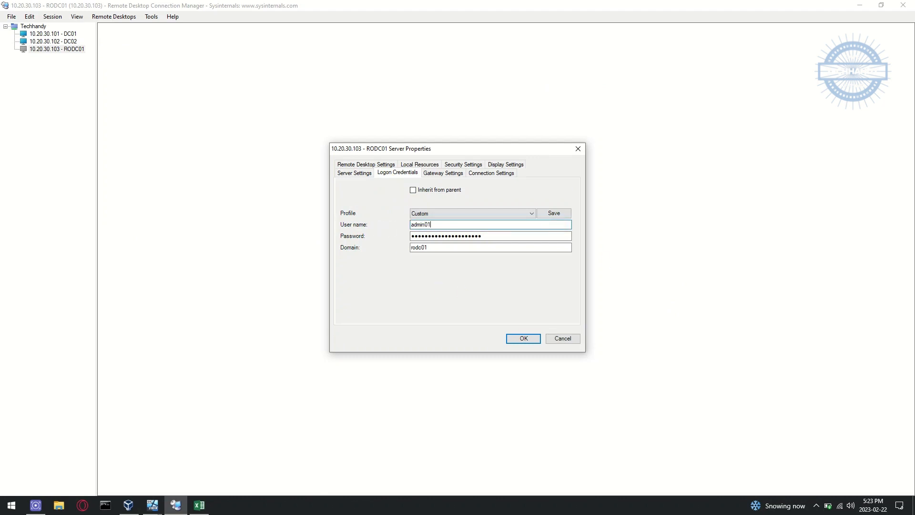
key("Tab")
type("P@ssw0rd")
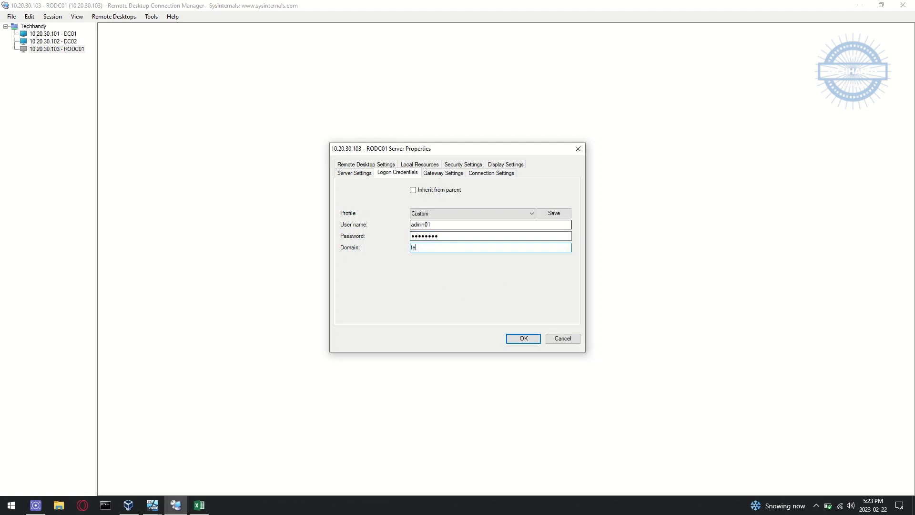
type("techhandy.ca")
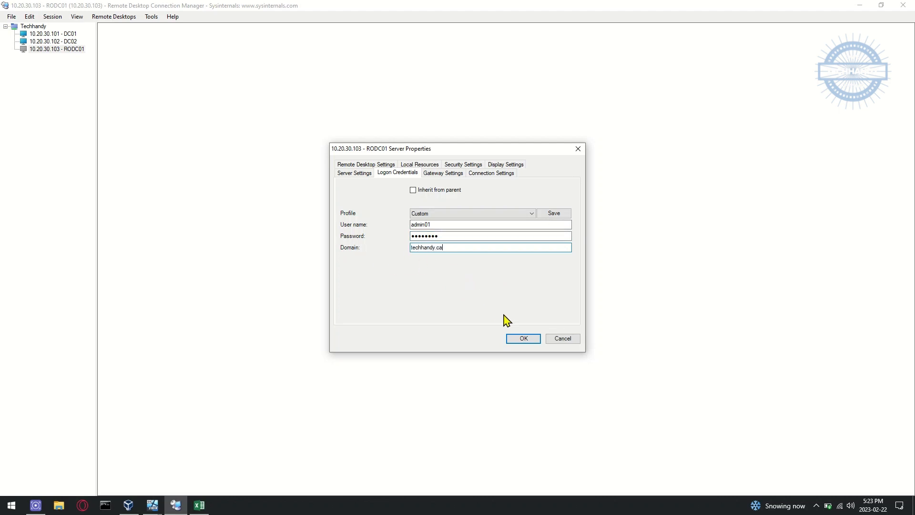
left_click(524, 339)
double_click(70, 50)
left_click(413, 338)
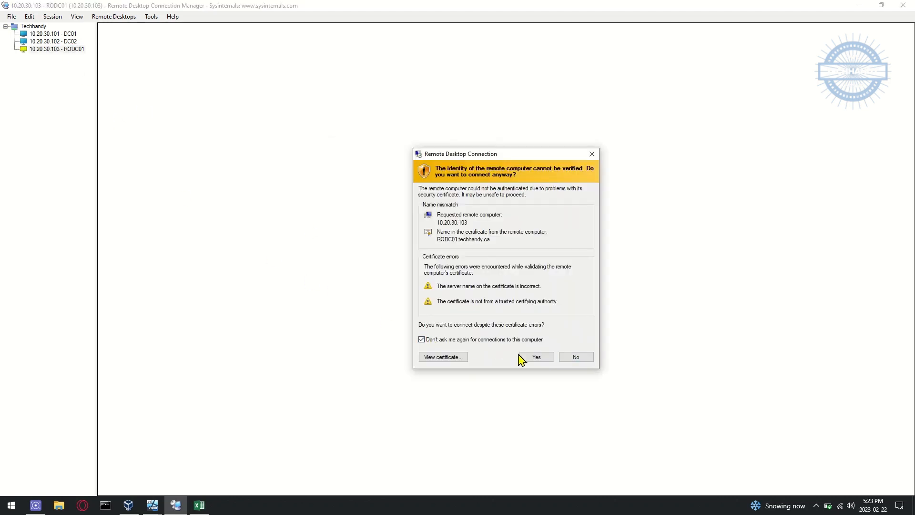
left_click(530, 357)
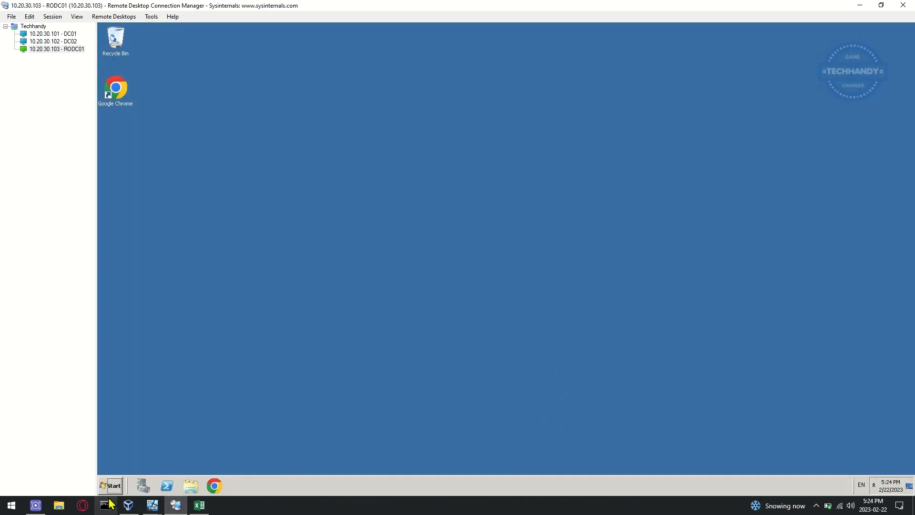
Step: Run whoami in a Command Prompt on RODC01 to confirm the signed-in account
left_click(111, 486)
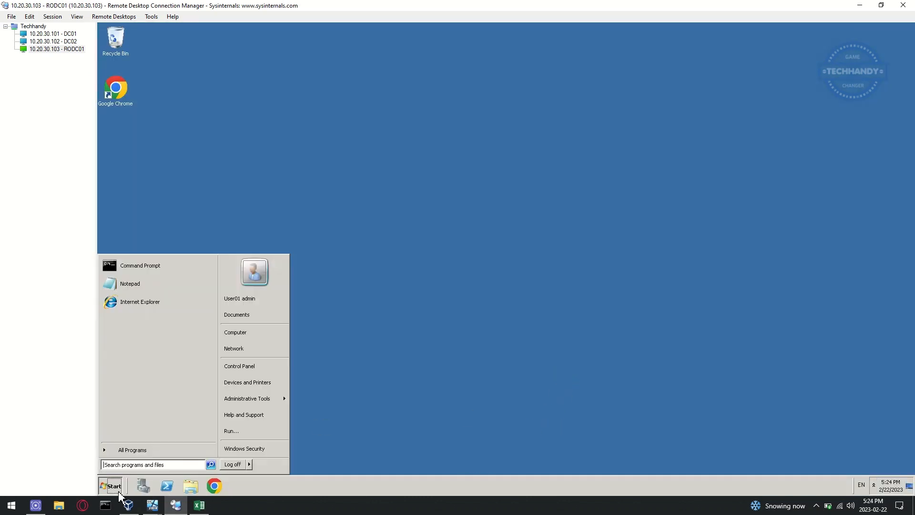
left_click(163, 271)
type("who")
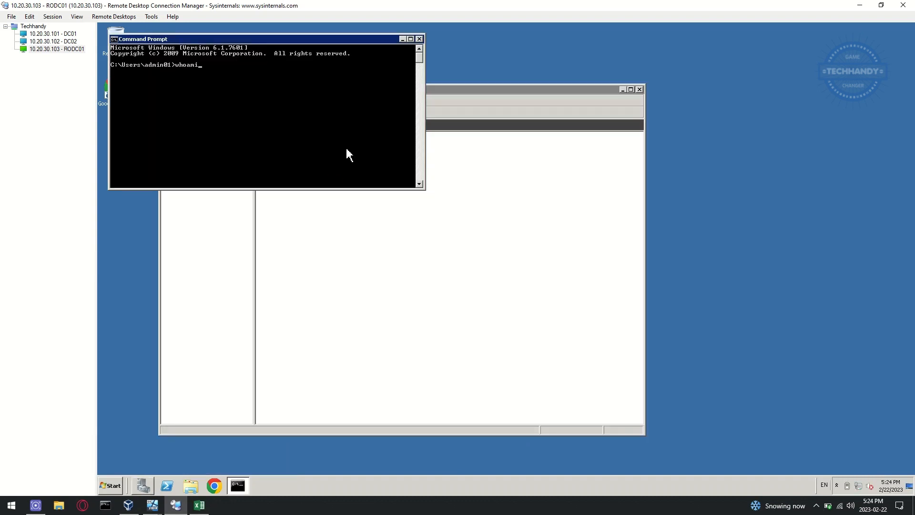
type("ami")
key("Return")
left_click_drag(364, 39, 511, 265)
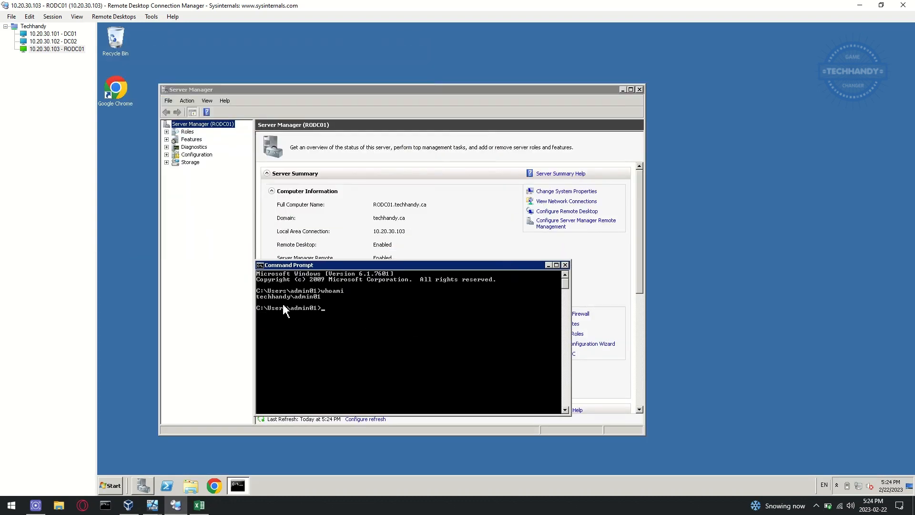
Step: Mark the join-domain topic yellow in the Excel checklist, then show RODC01's installed roles
left_click(199, 506)
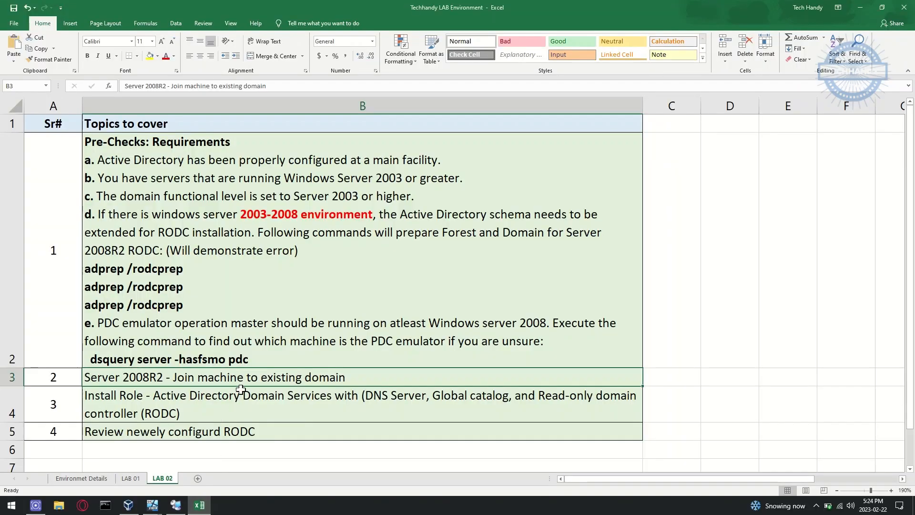
left_click(239, 377)
left_click(150, 56)
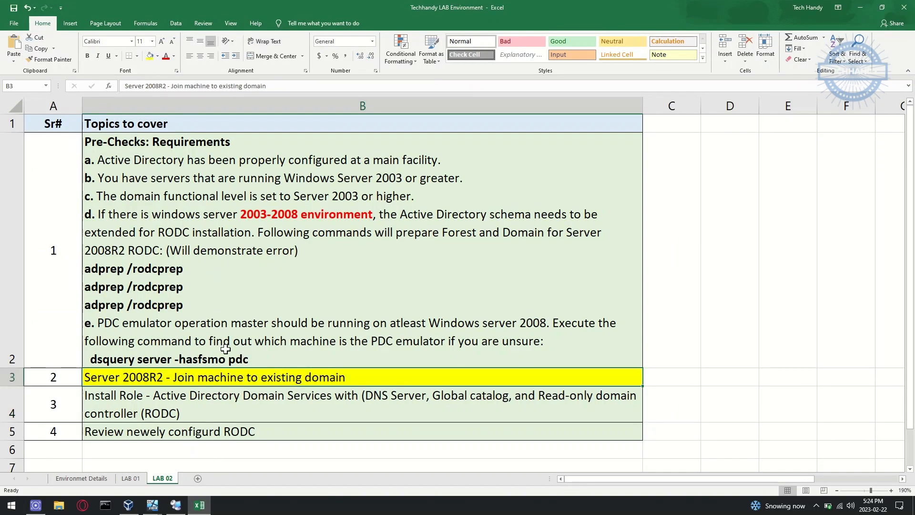
left_click(153, 411)
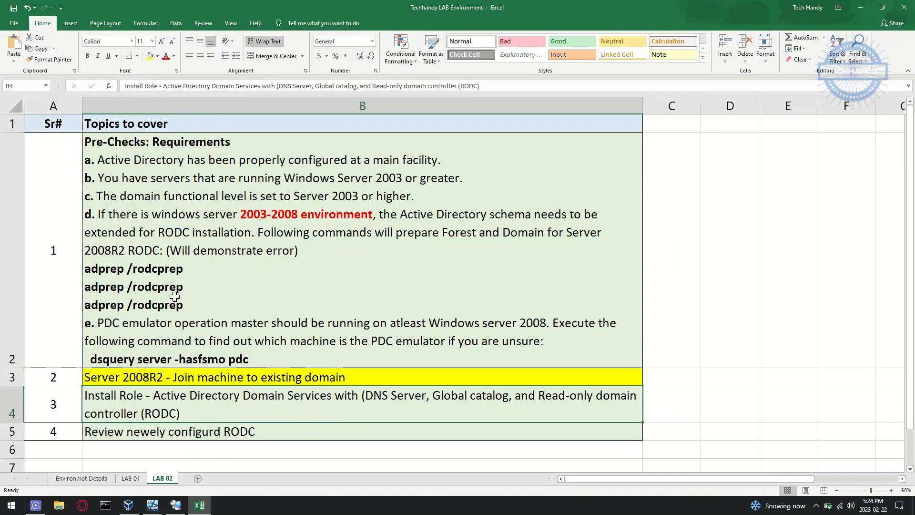
left_click(176, 505)
left_click(187, 132)
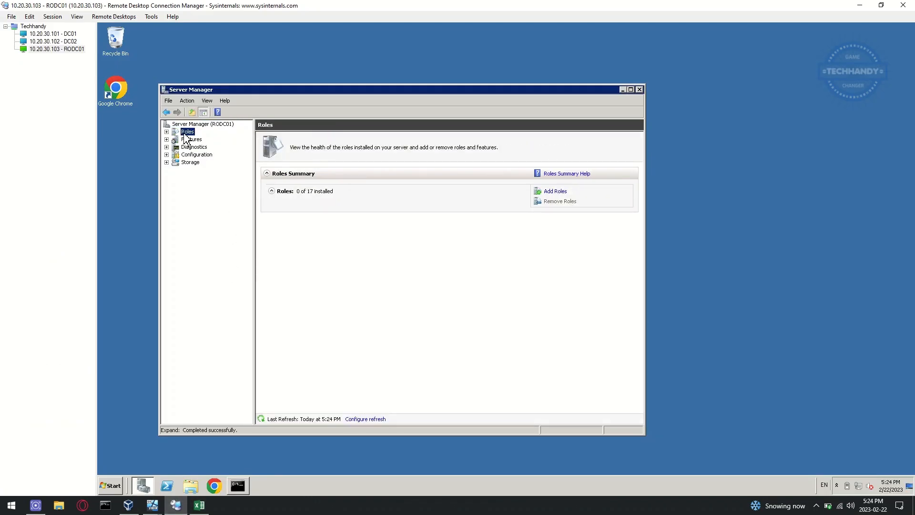
Step: Install the Active Directory Domain Services role on RODC01 with the Add Roles wizard
left_click(553, 191)
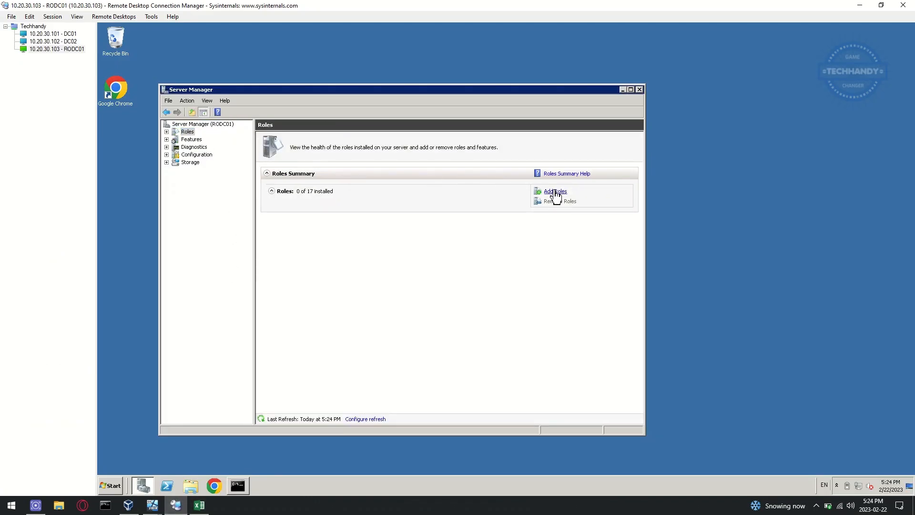
left_click(356, 353)
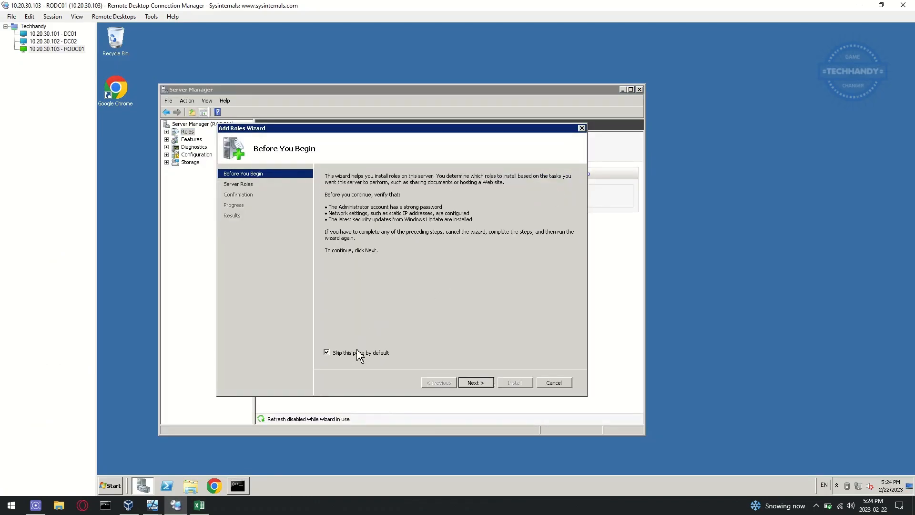
left_click(476, 380)
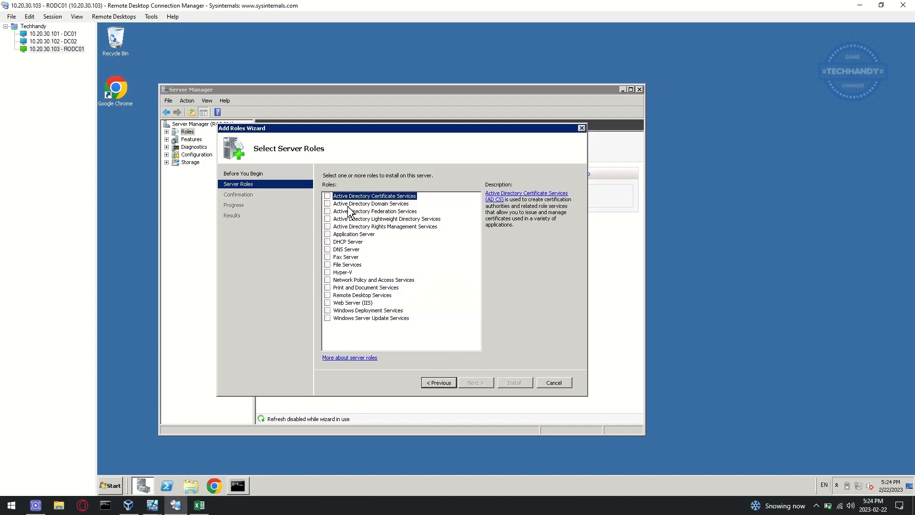
left_click(327, 204)
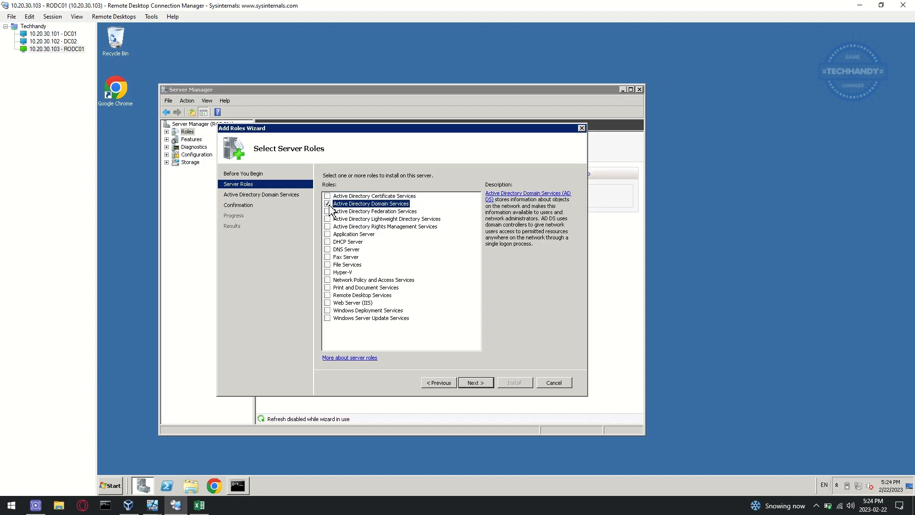
left_click(475, 382)
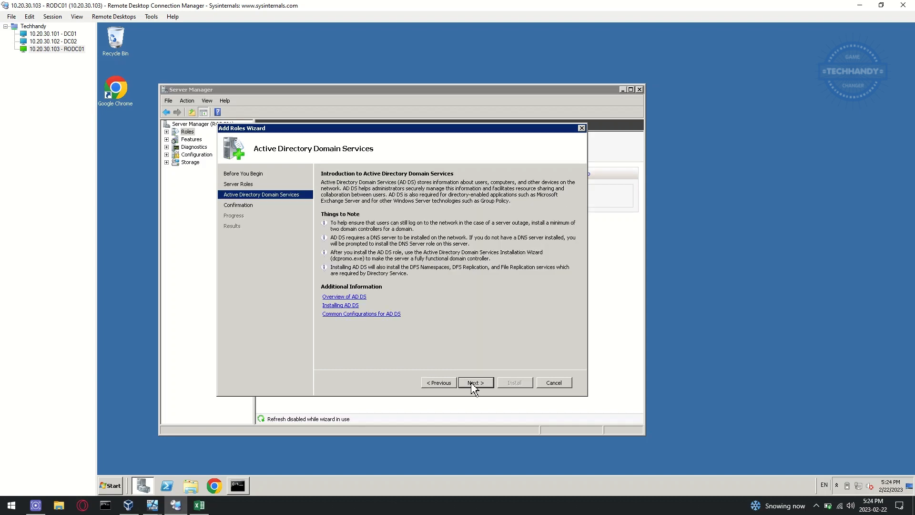
left_click(475, 384)
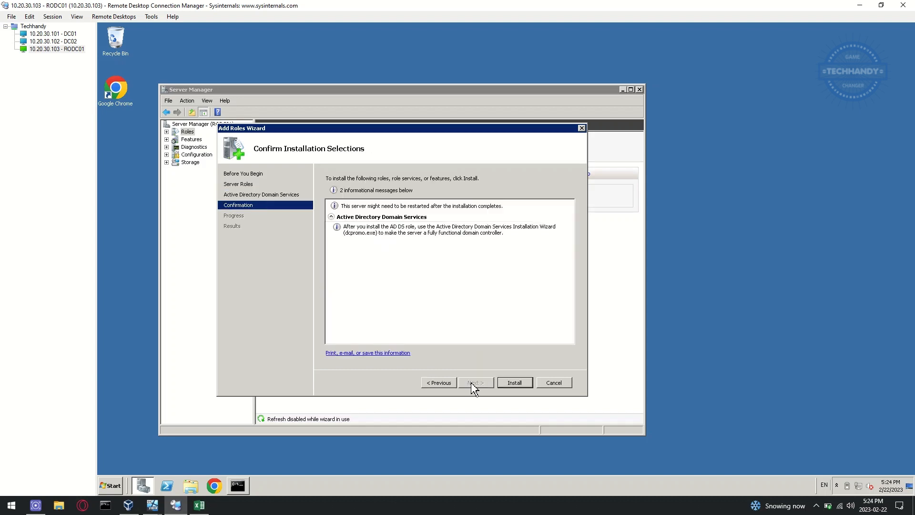
left_click(517, 387)
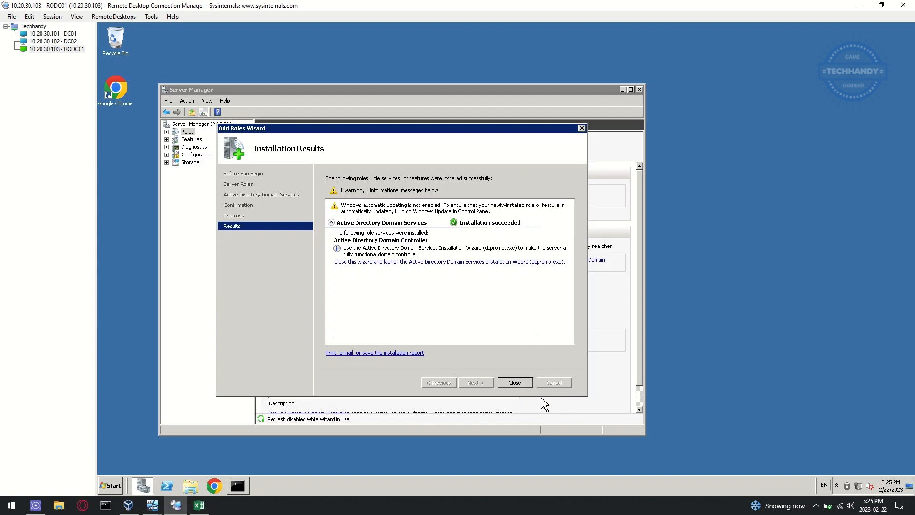
Step: Close the finished wizard and launch dcpromo.exe from the AD DS role page
left_click(515, 383)
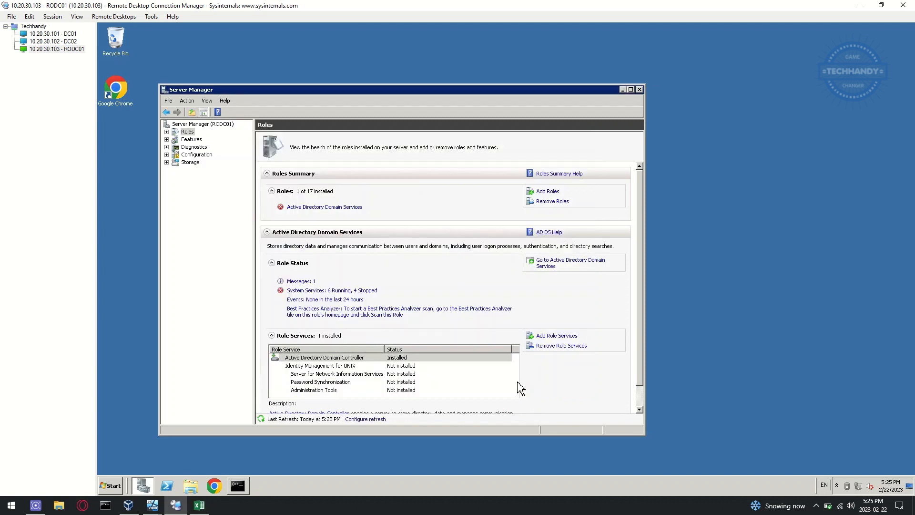
left_click(352, 216)
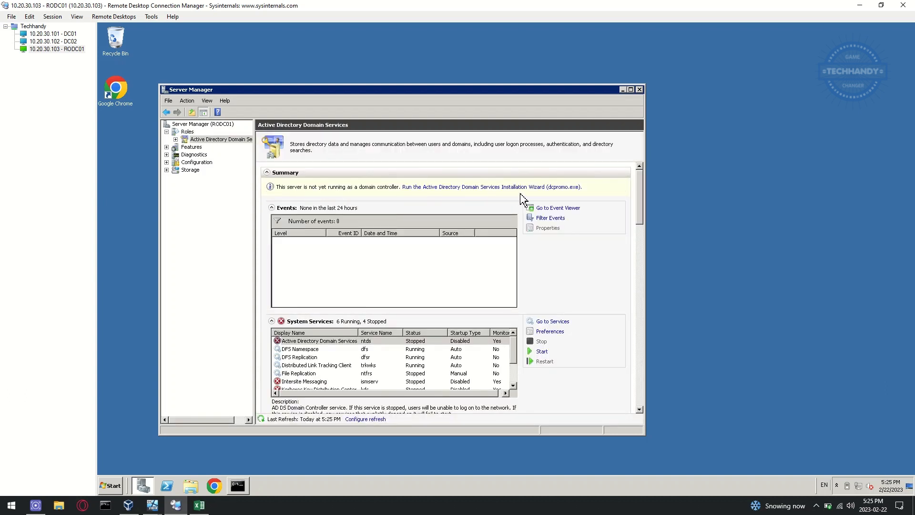
left_click(482, 187)
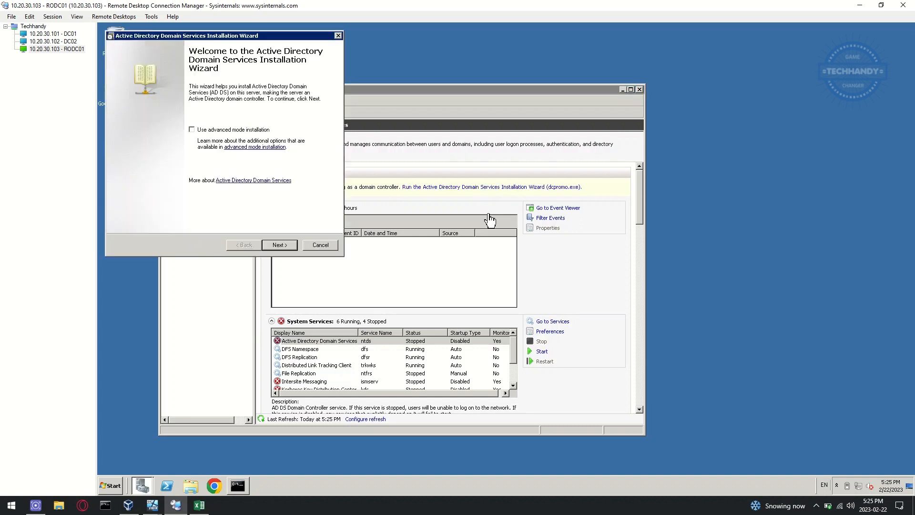
Step: Add a DC to the existing techhandy.ca forest in dcpromo until the adprep /forestprep error, then view DC01
left_click(290, 247)
left_click(290, 248)
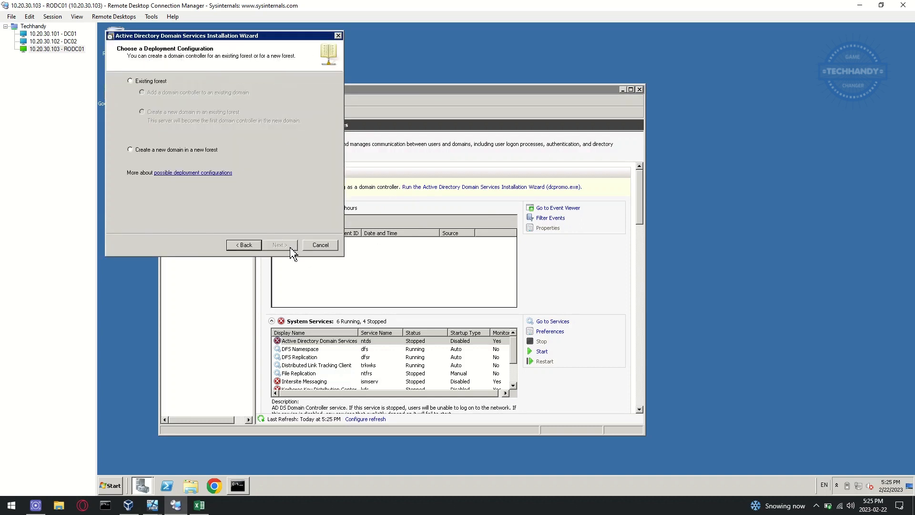
left_click(148, 82)
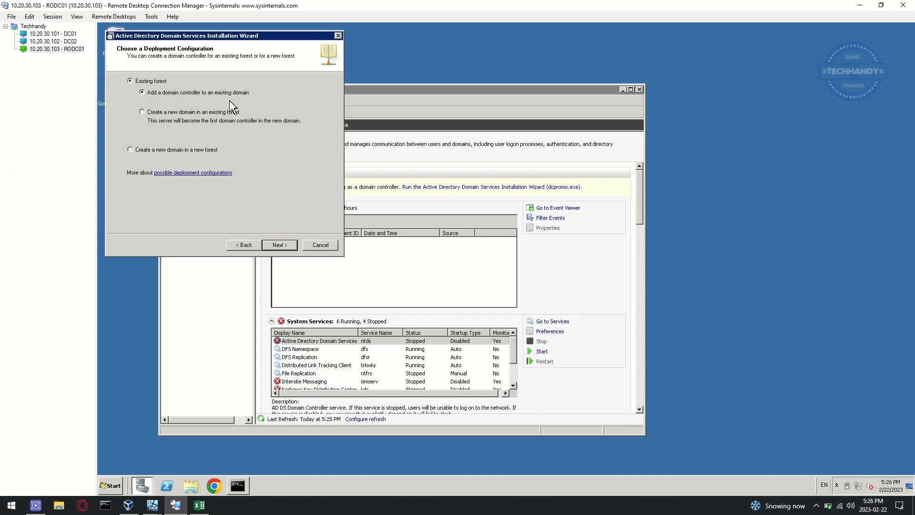
left_click(286, 245)
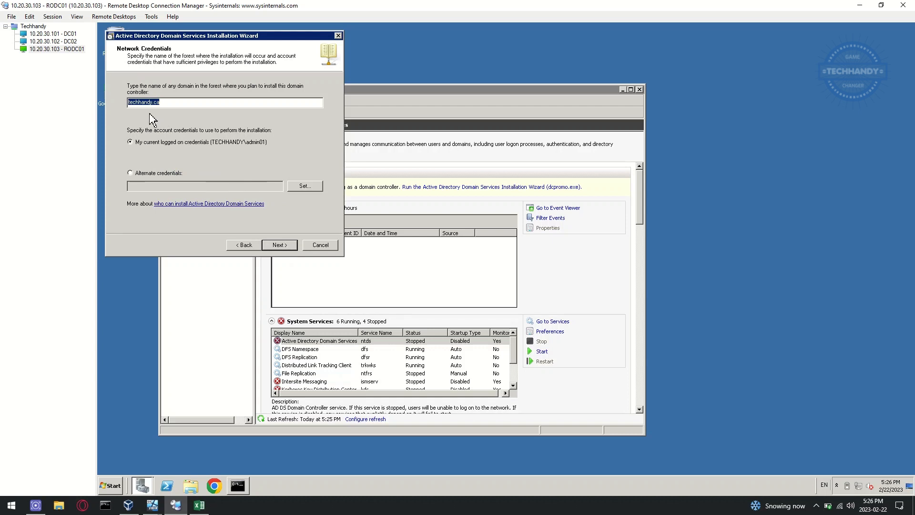
left_click(169, 104)
left_click(292, 247)
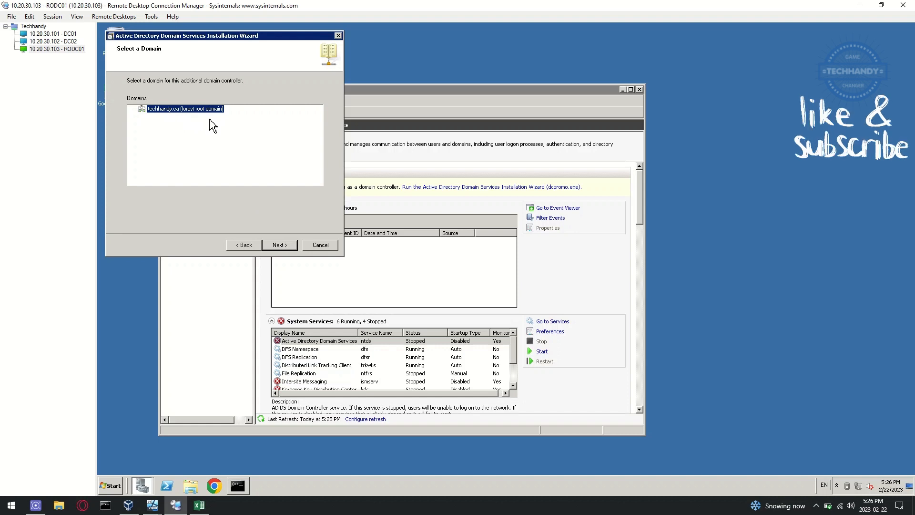
left_click(287, 246)
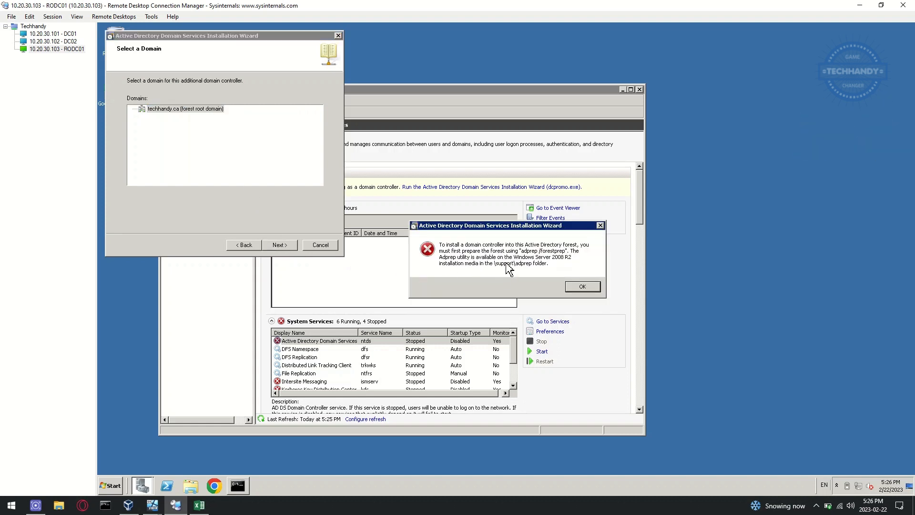
left_click_drag(503, 227, 222, 148)
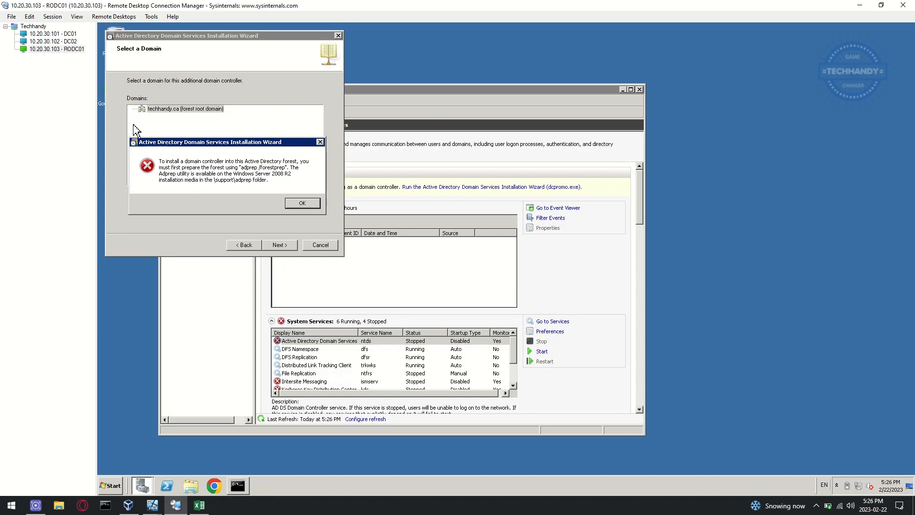
left_click(68, 34)
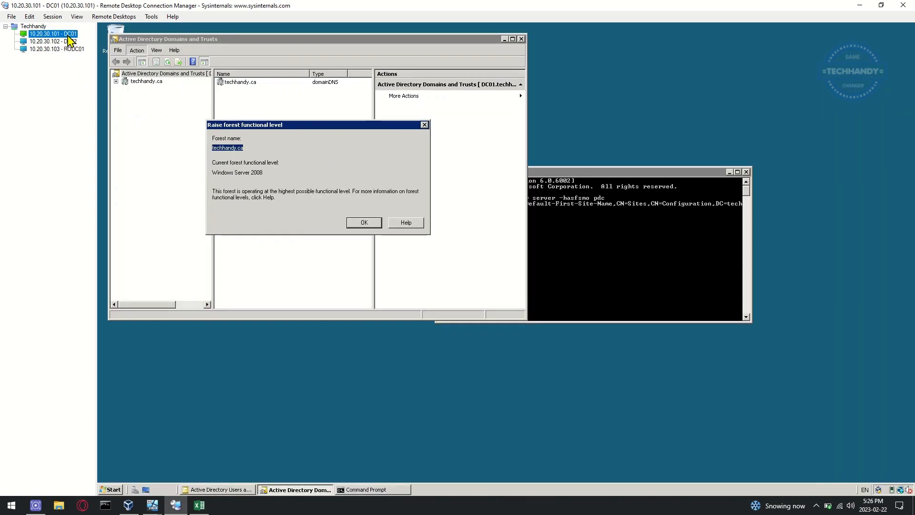
Step: Dismiss the forest functional level message and close Domains and Trusts, Command Prompt and Users and Computers
left_click(372, 224)
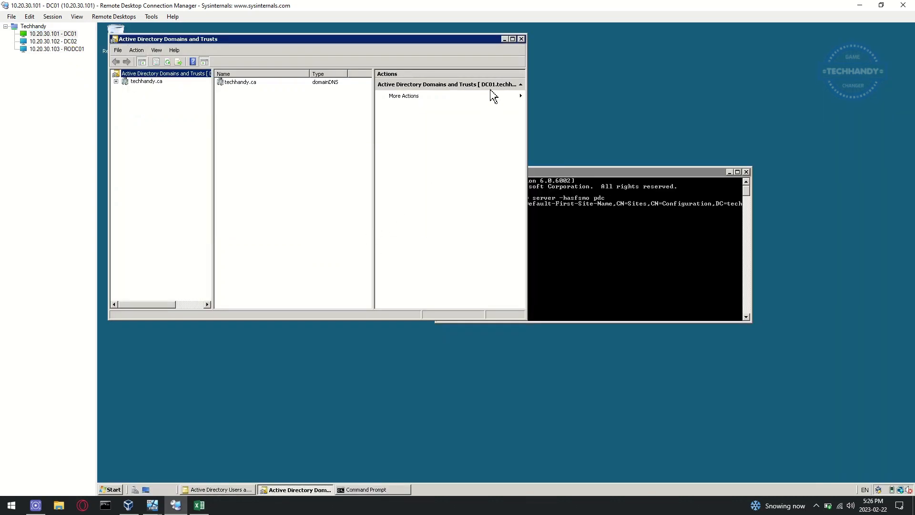
left_click(521, 40)
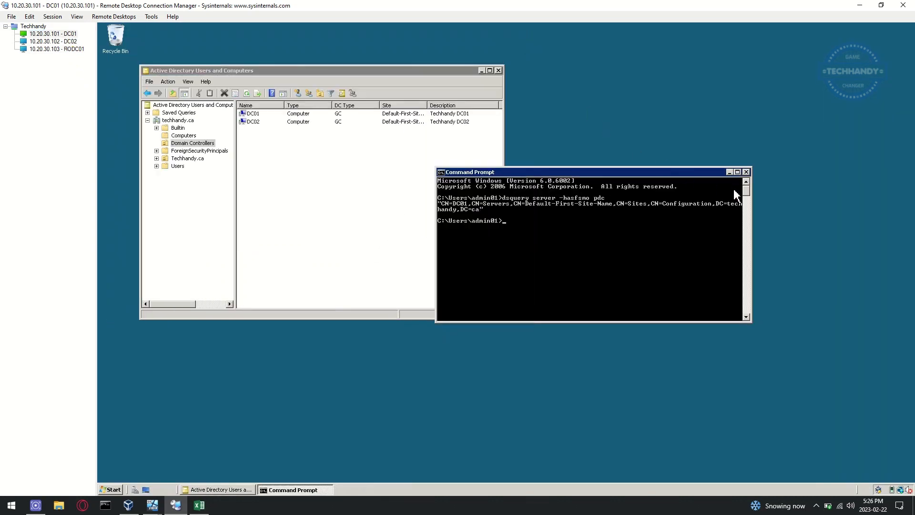
left_click(746, 172)
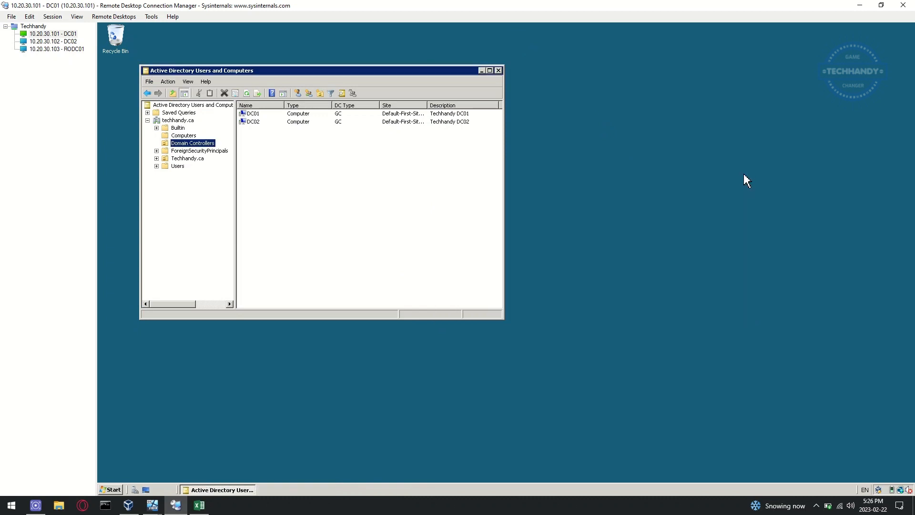
left_click(500, 70)
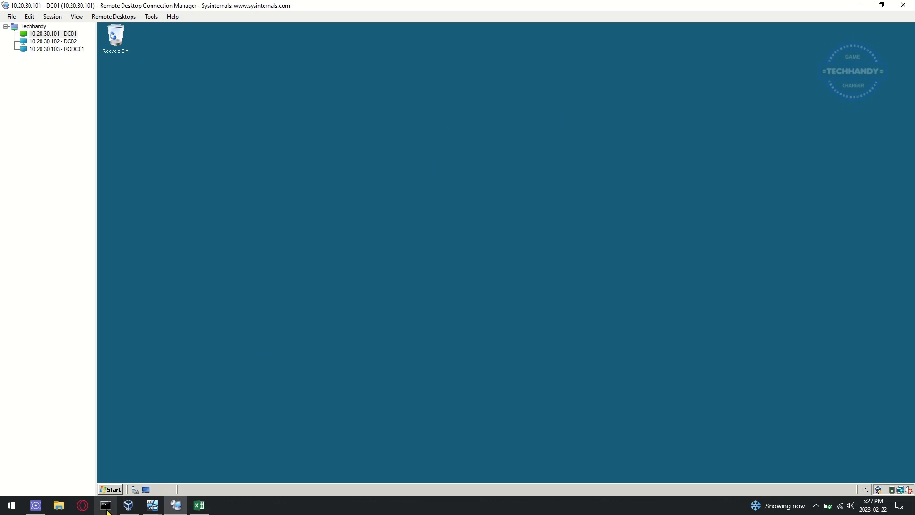
Step: Mount Server_2008_R2_standard_enterprise_datacenter_x64.iso in Server_08_x86_01's empty optical drive and save
left_click(131, 508)
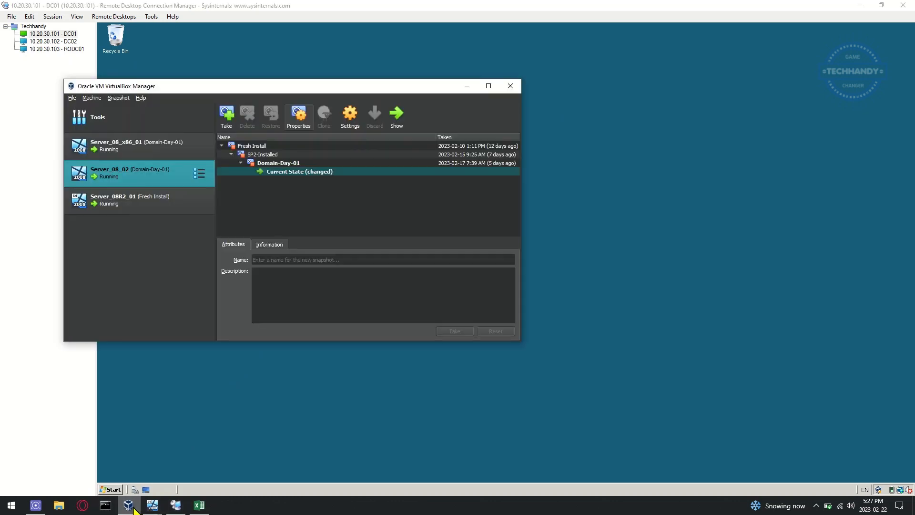
left_click(142, 146)
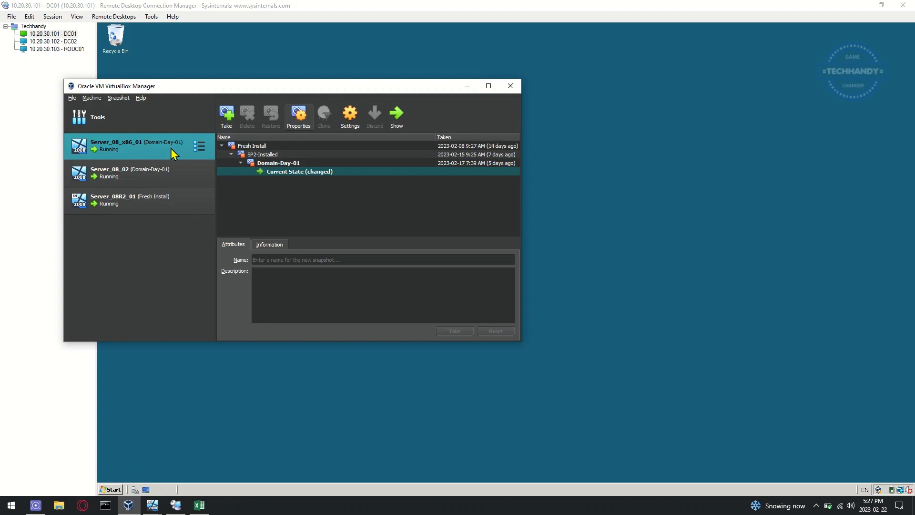
left_click(349, 118)
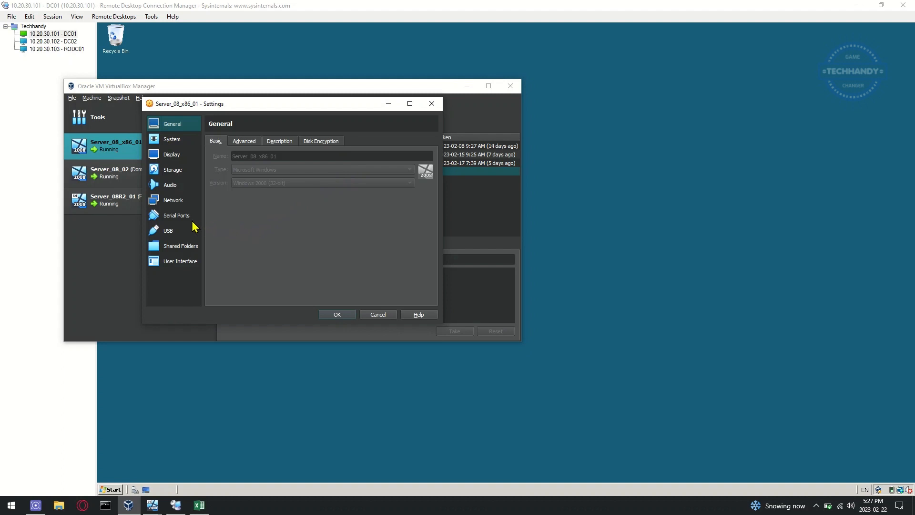
left_click(174, 172)
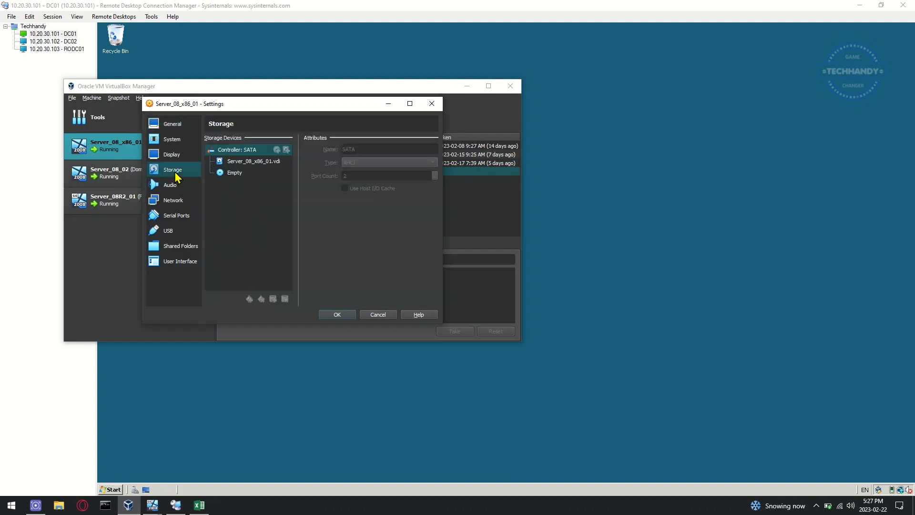
left_click(245, 174)
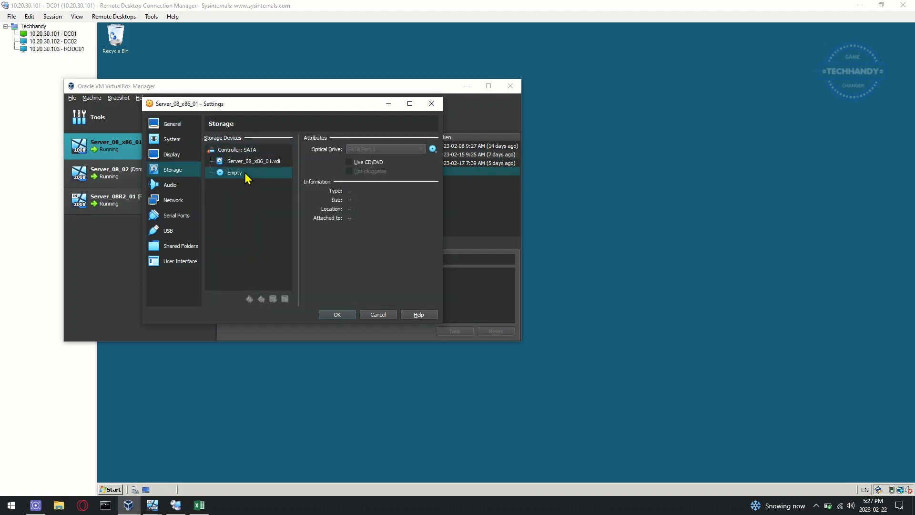
left_click(433, 149)
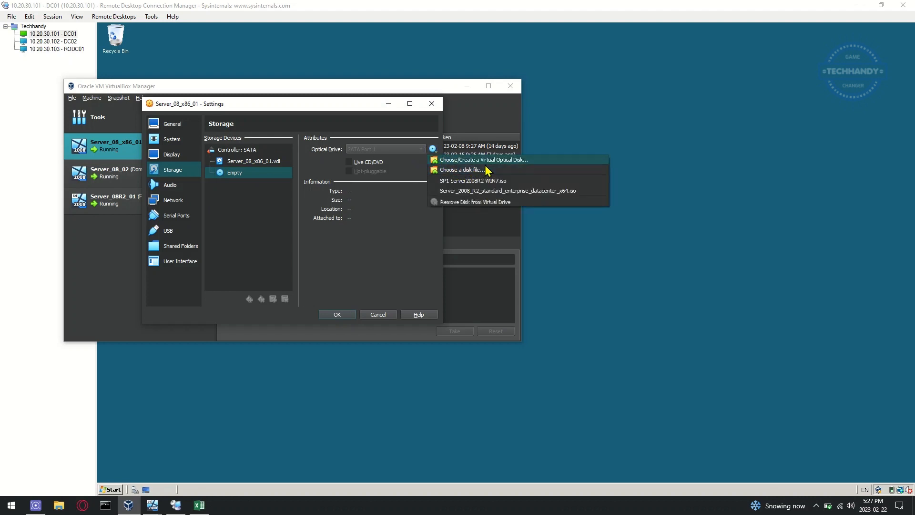
left_click(483, 191)
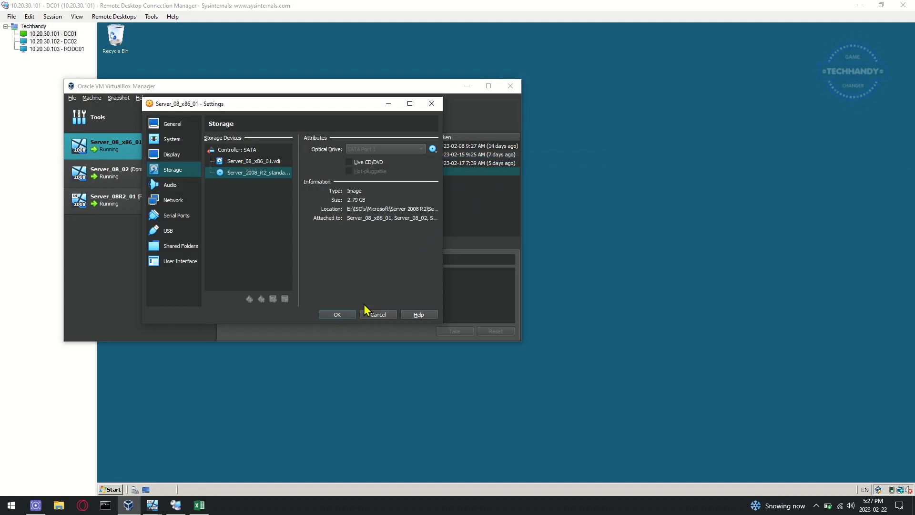
left_click(345, 314)
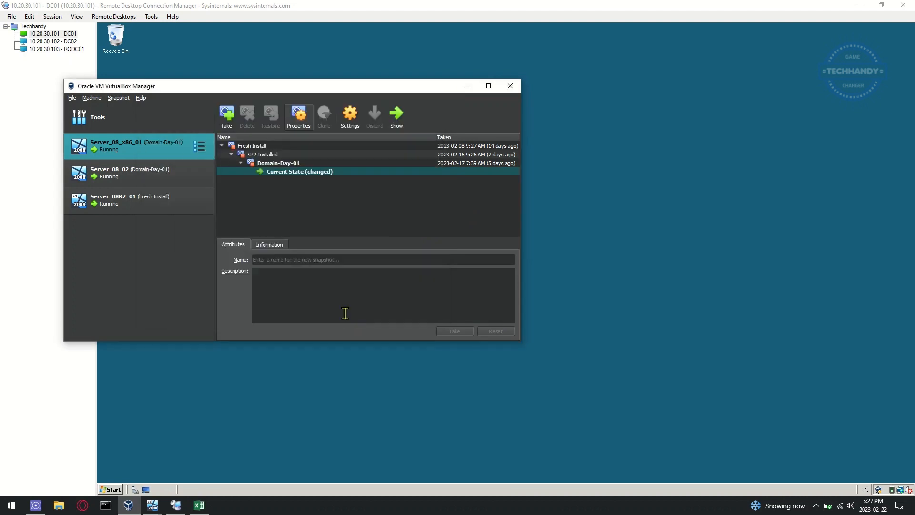
Step: On DC01, open the CD Drive (D:) contents from the Computer window
left_click(471, 85)
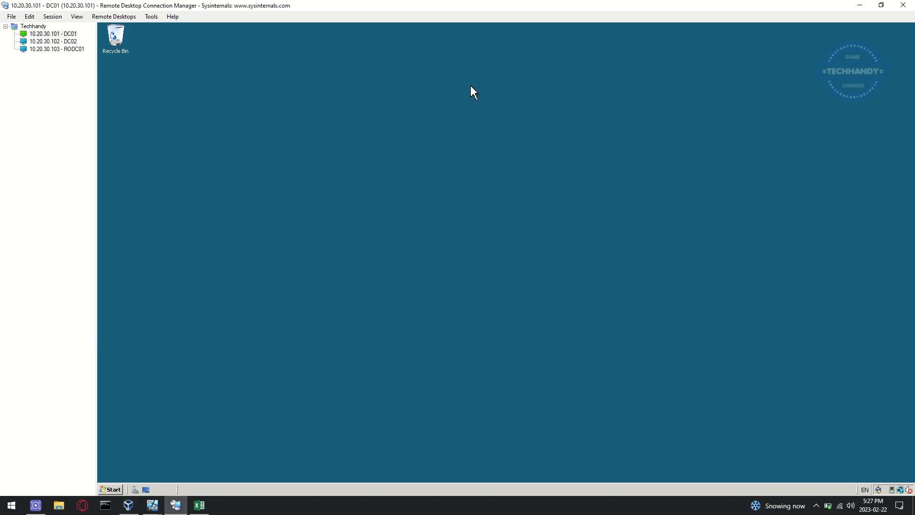
left_click(116, 490)
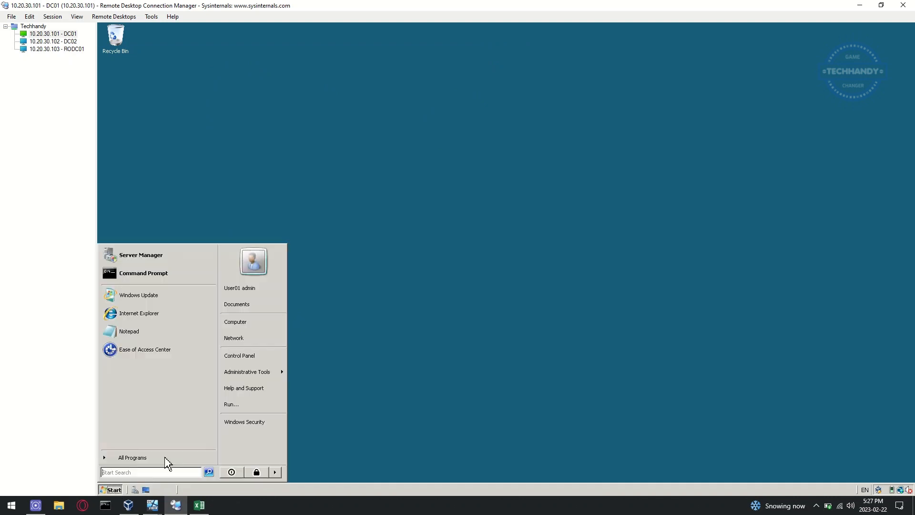
left_click(265, 325)
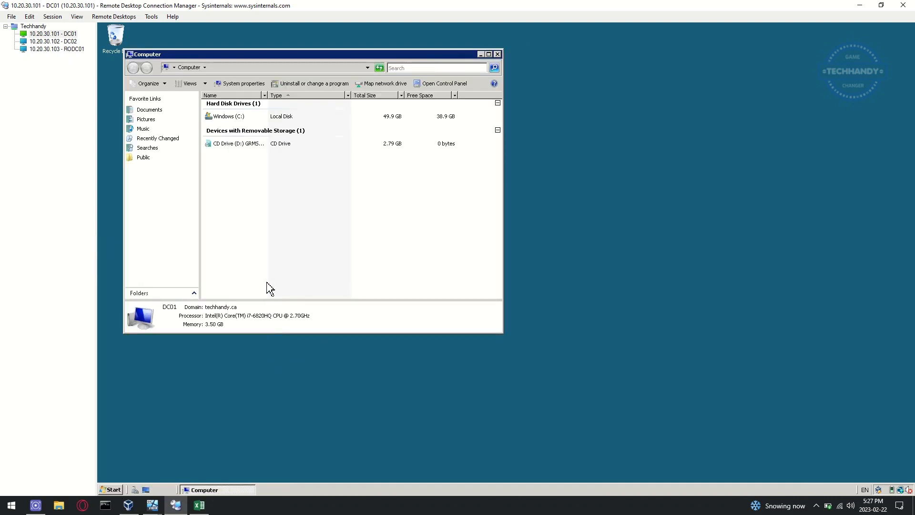
left_click(246, 145)
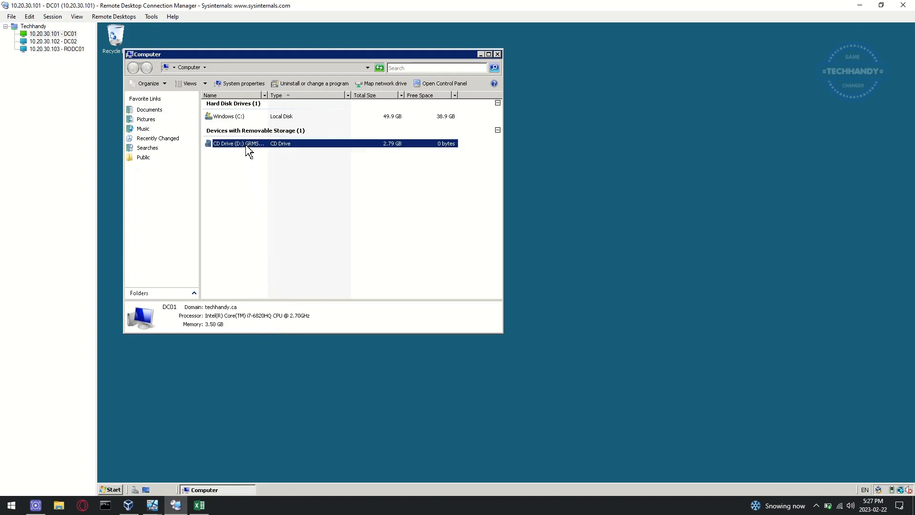
right_click(240, 144)
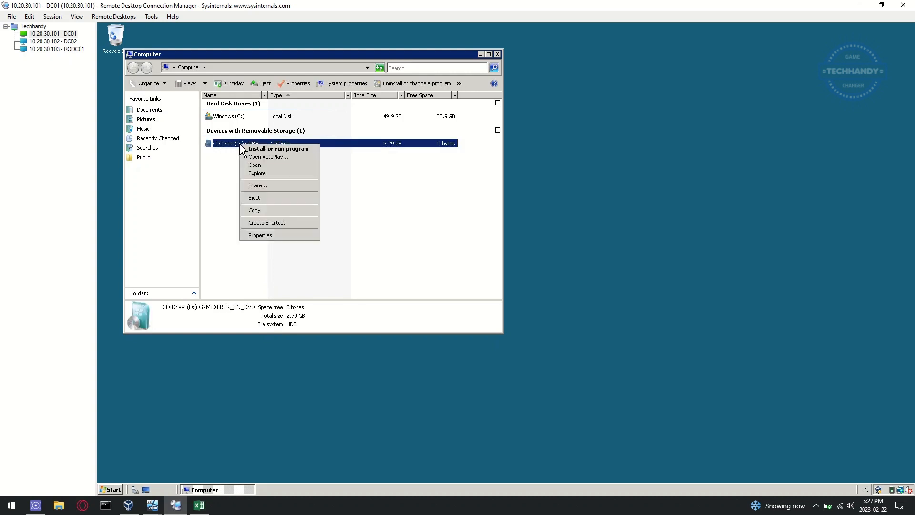
left_click(271, 165)
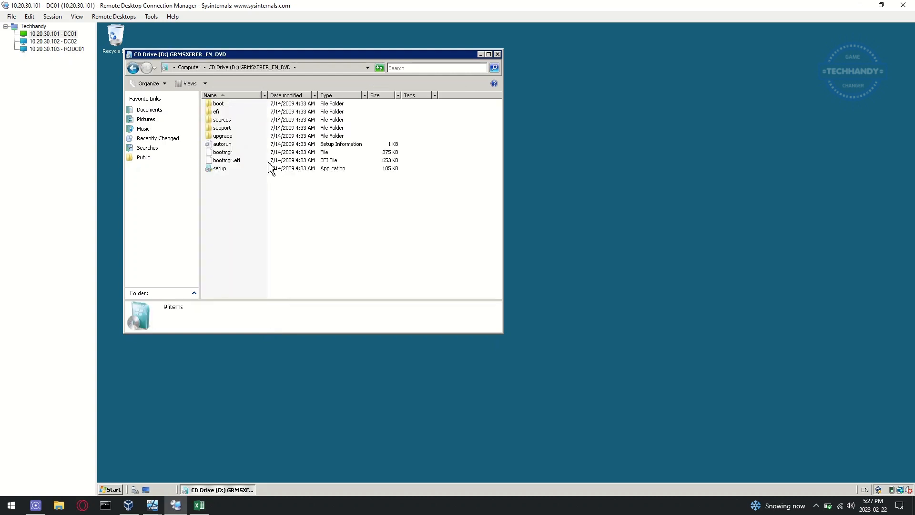
Step: Browse to support\adprep and bring up Command Prompt's Run as administrator option
double_click(233, 129)
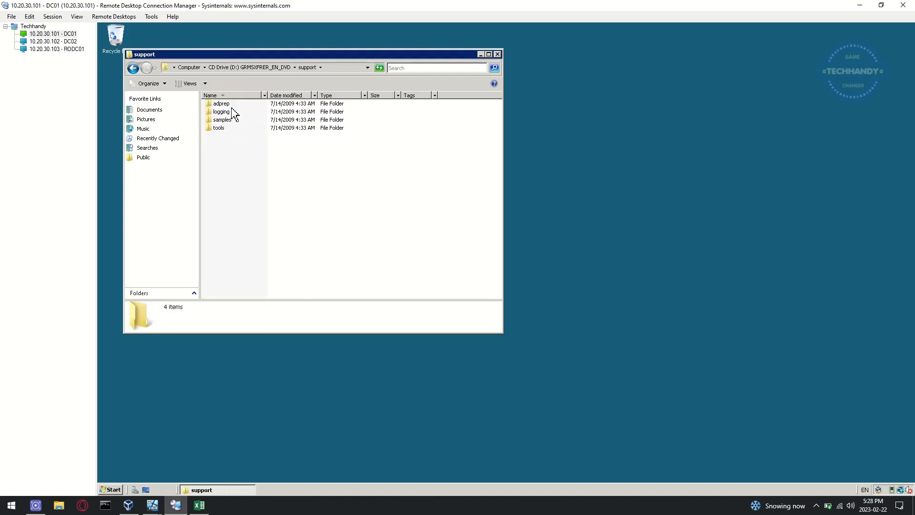
double_click(232, 104)
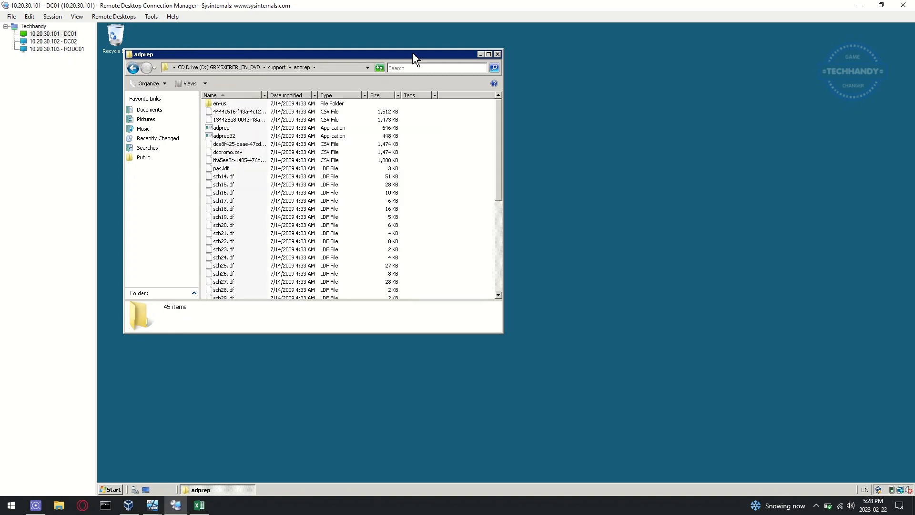
left_click_drag(413, 54, 594, 139)
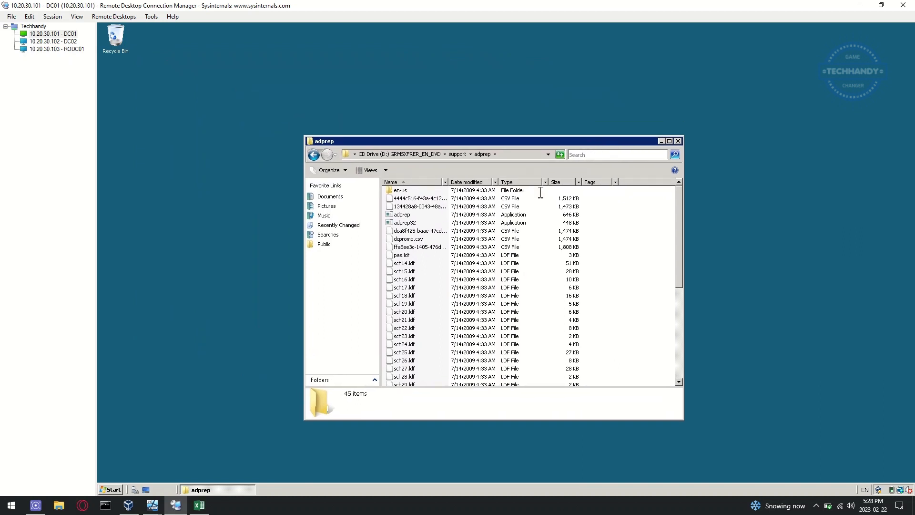
left_click(114, 490)
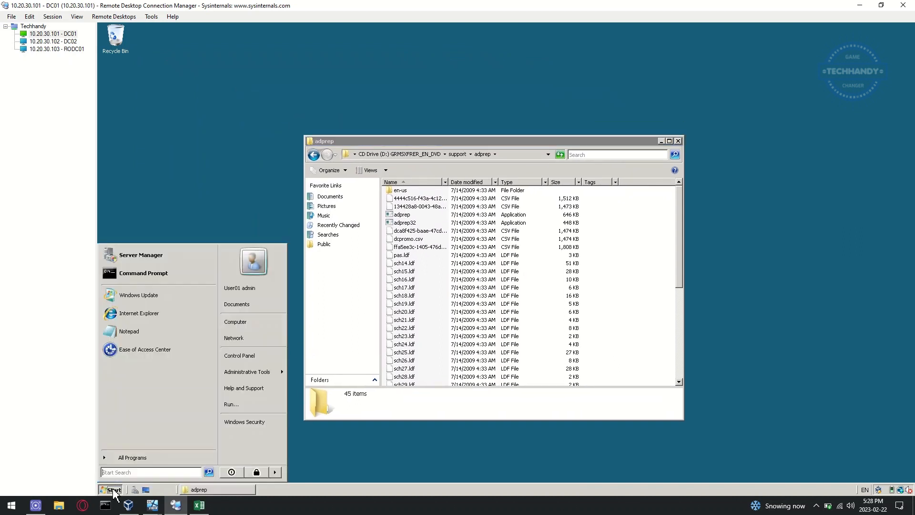
right_click(190, 276)
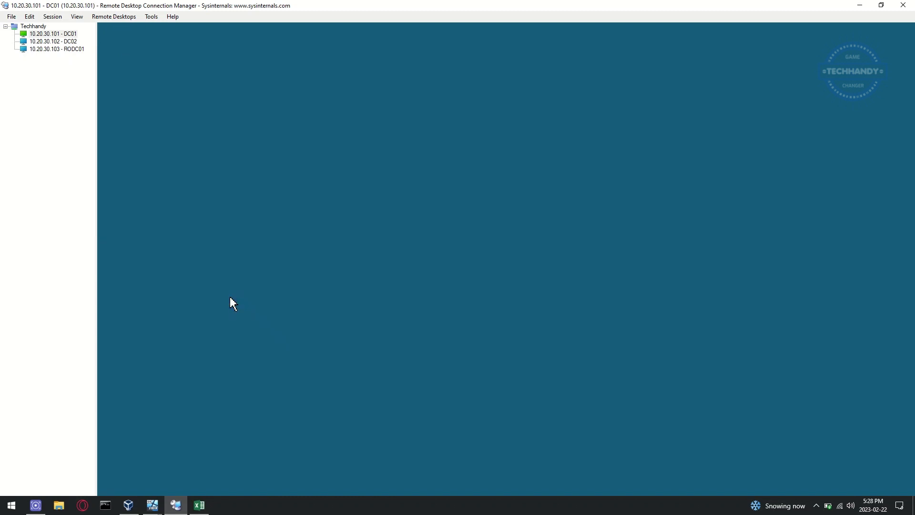
Step: In the elevated Command Prompt, switch to D: and cd into D:\support\adprep
left_click(232, 362)
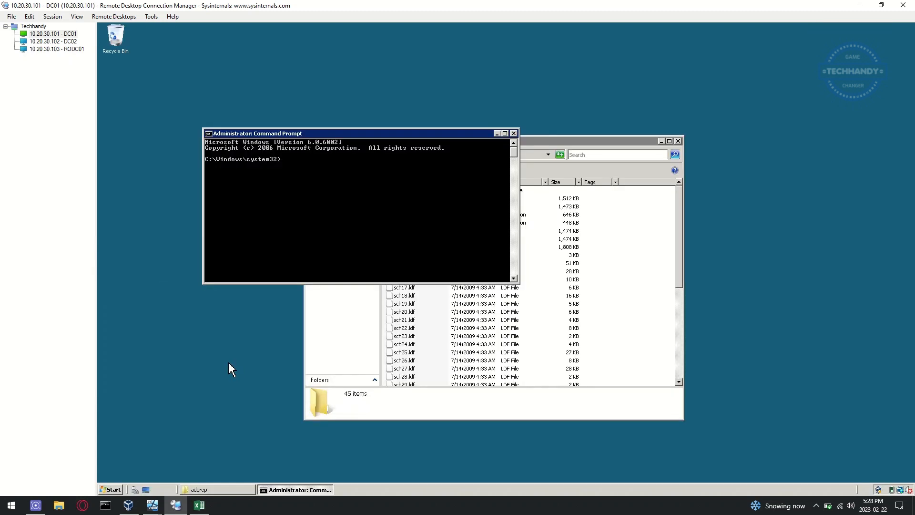
left_click_drag(430, 139, 618, 263)
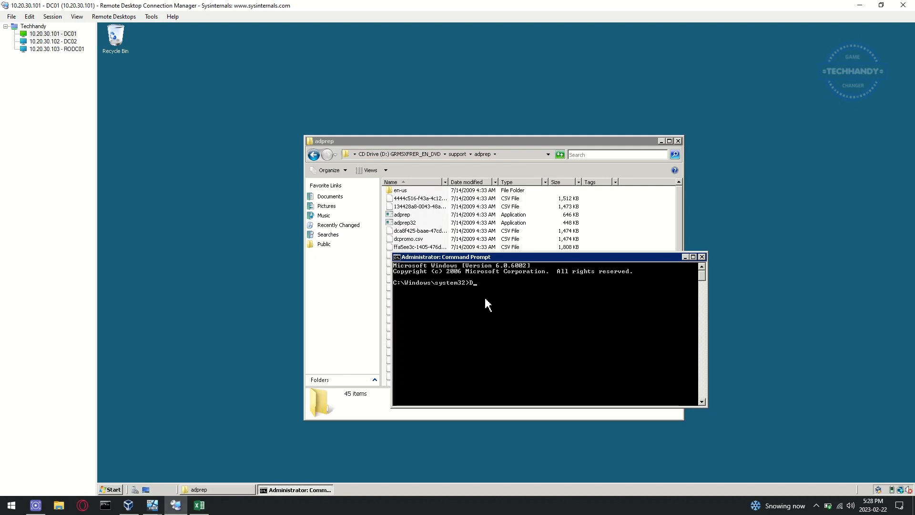
type("D:")
key("Return")
type("cd")
left_click(525, 158)
key("ctrl+c")
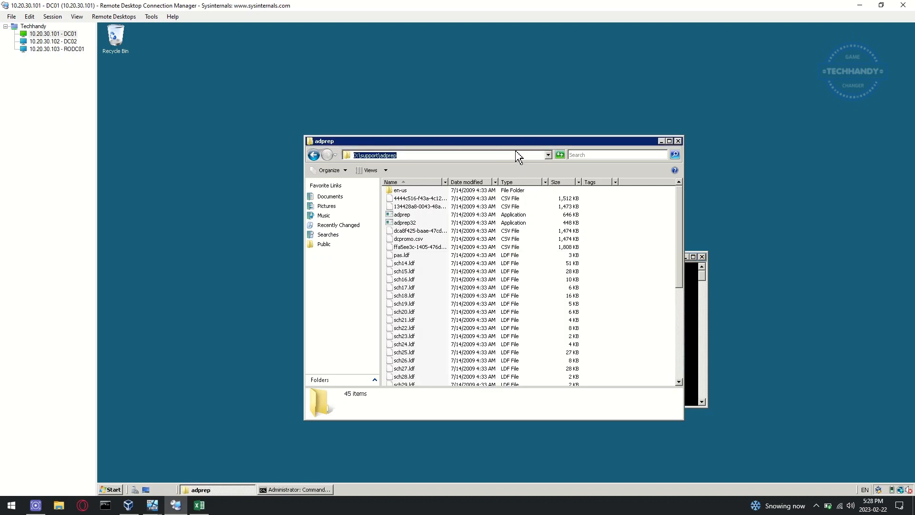
left_click(700, 370)
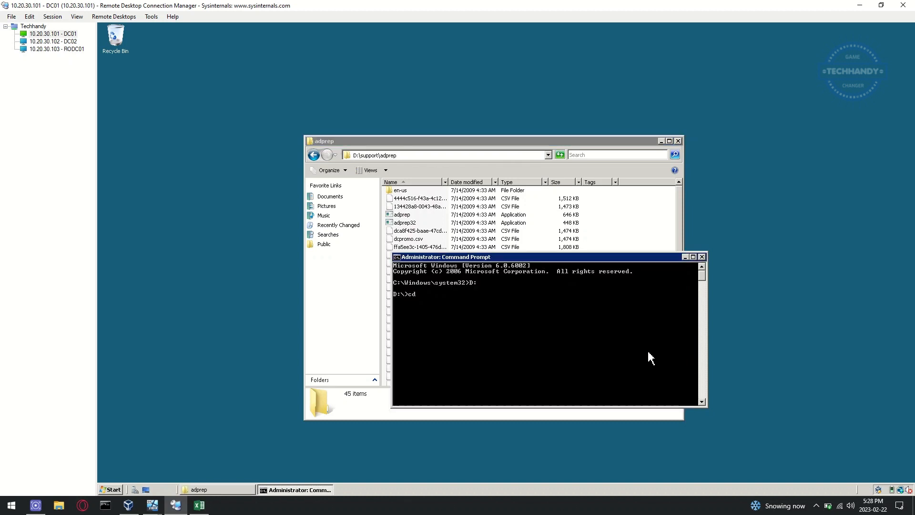
right_click(518, 322)
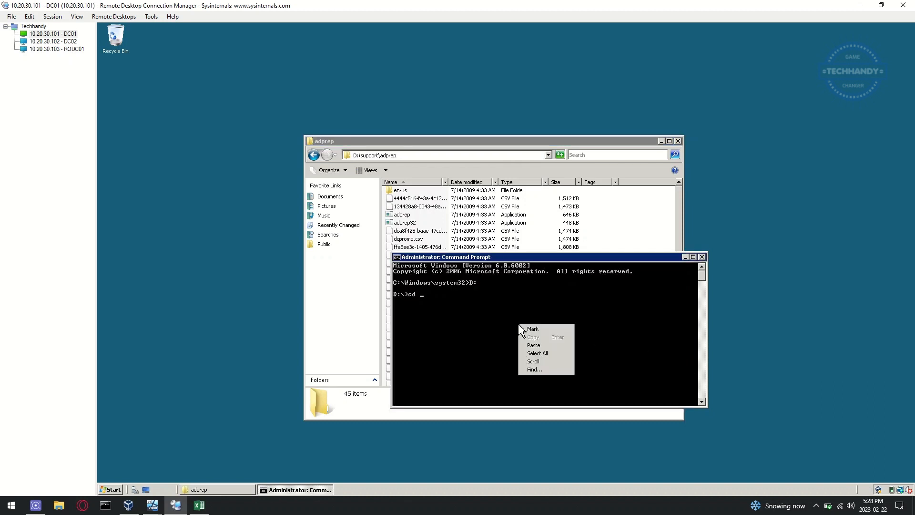
left_click(541, 343)
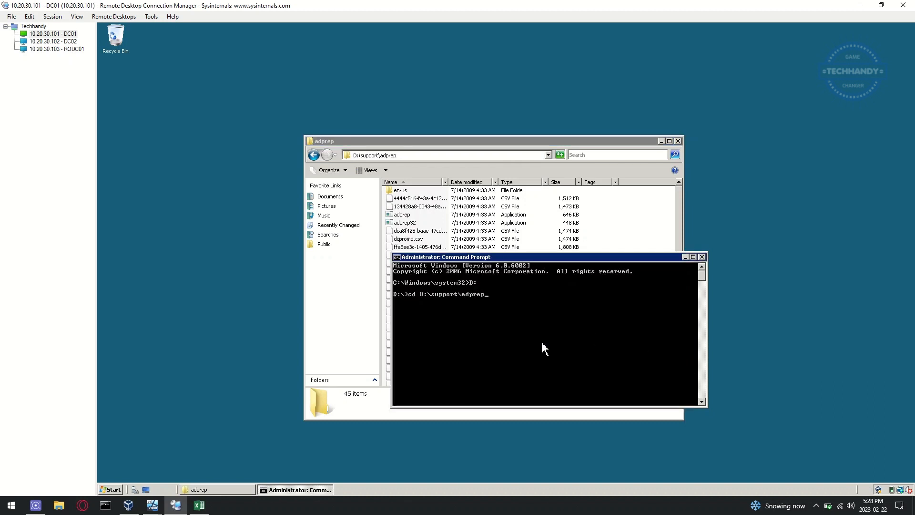
key("Return")
Step: Run adprep32.exe /forestprep and answer C to continue
type("ad")
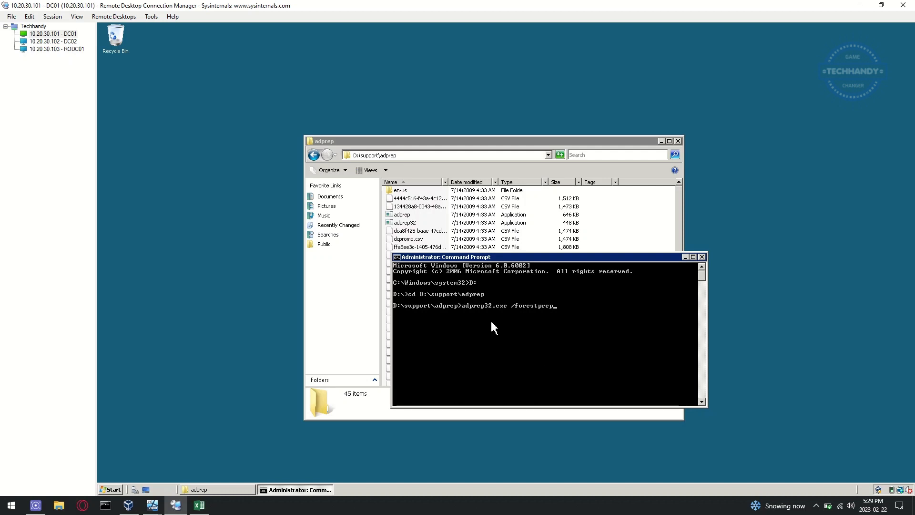
key("Return")
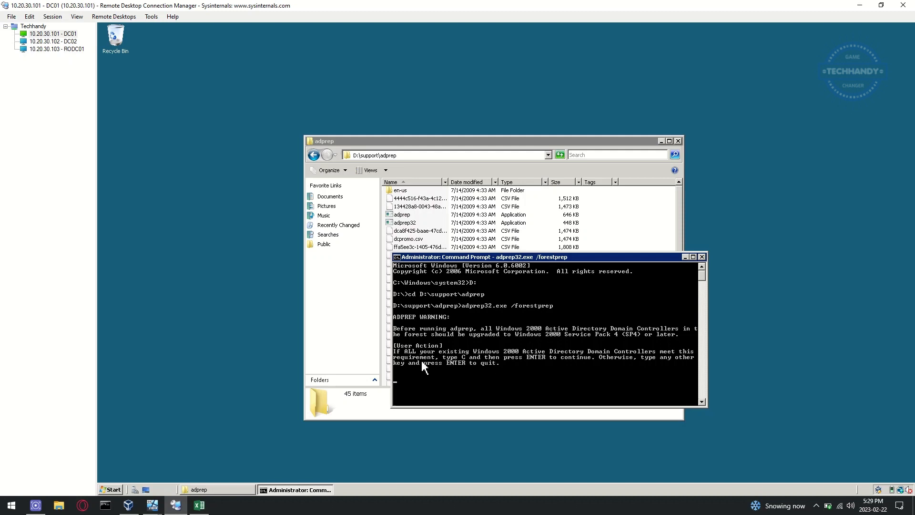
type("C")
key("Return")
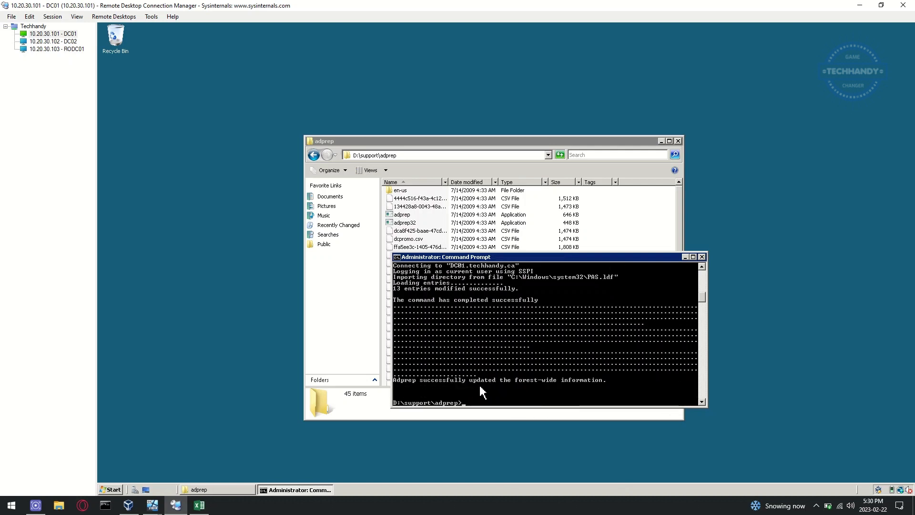
Step: Change B2's first two adprep lines from rodcprep to /forestprep and /domainprep, then return to RDCMan
left_click(200, 506)
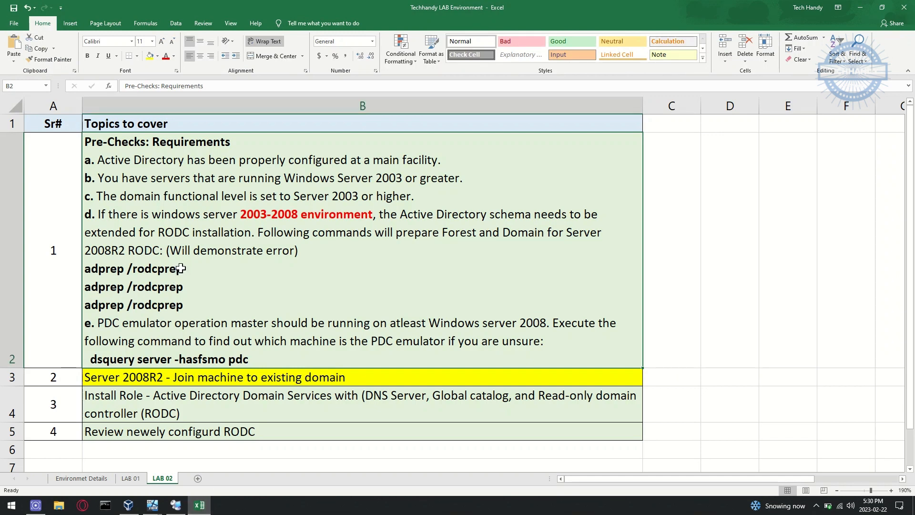
double_click(182, 269)
left_click_drag(182, 269, 134, 269)
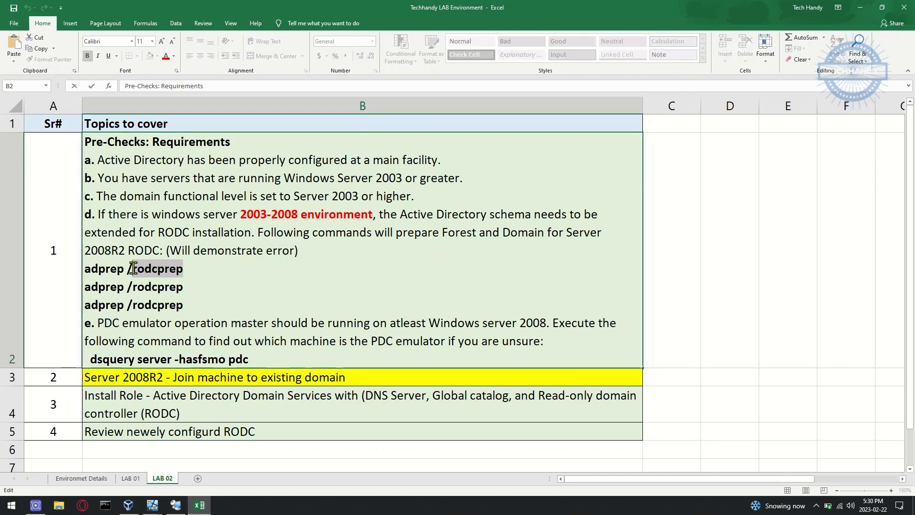
type("forest")
type("prep")
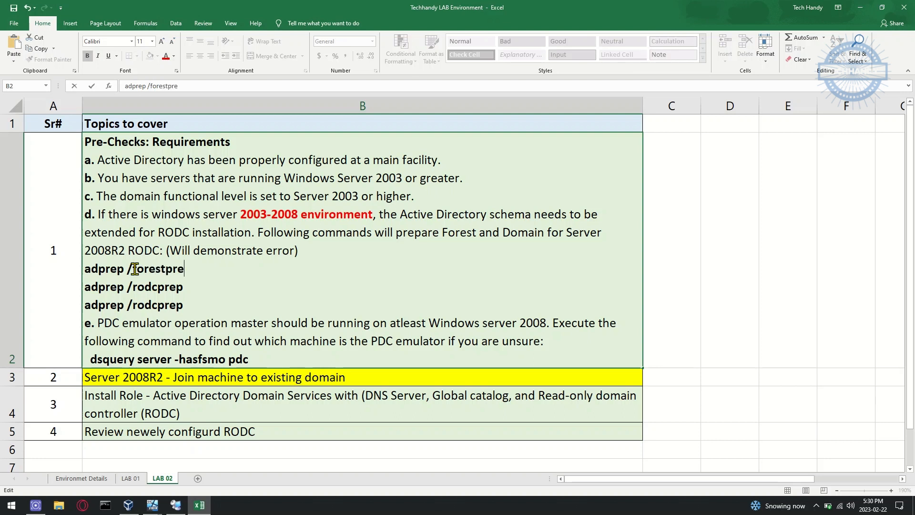
key("Down")
key("BackSpace")
key("BackSpace")
key("BackSpace")
key("BackSpace")
key("BackSpace")
key("BackSpace")
key("BackSpace")
key("BackSpace")
type("domainprep")
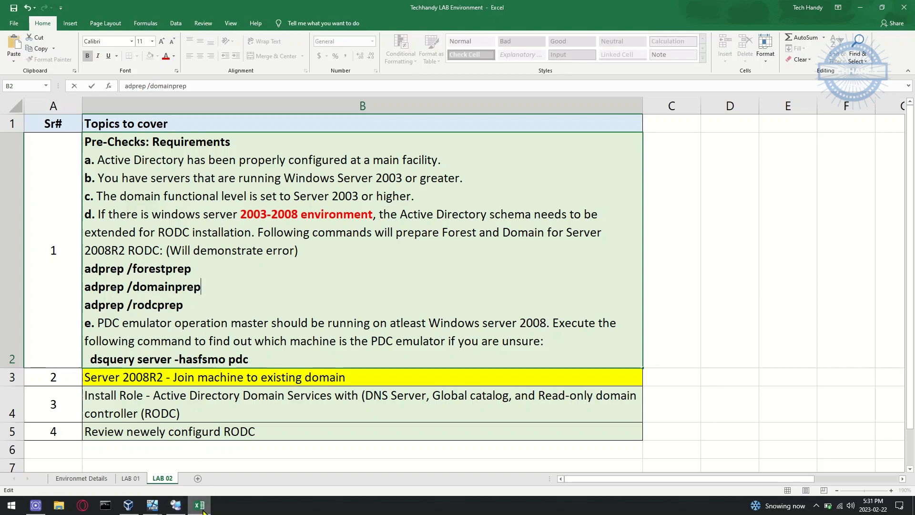
left_click(176, 505)
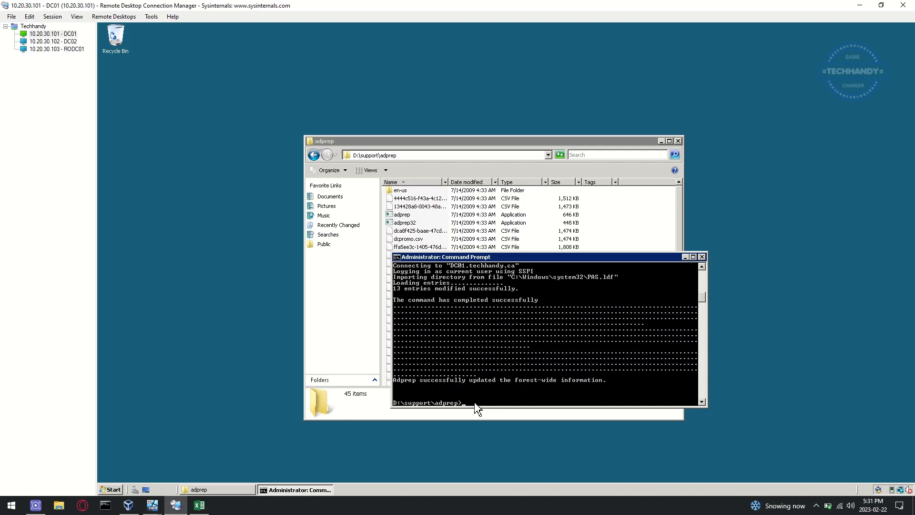
Step: Run adprep32.exe /domainprep, then adprep32.exe /rodcprep on DC01
type("p32.exe /domainprep")
key("Return")
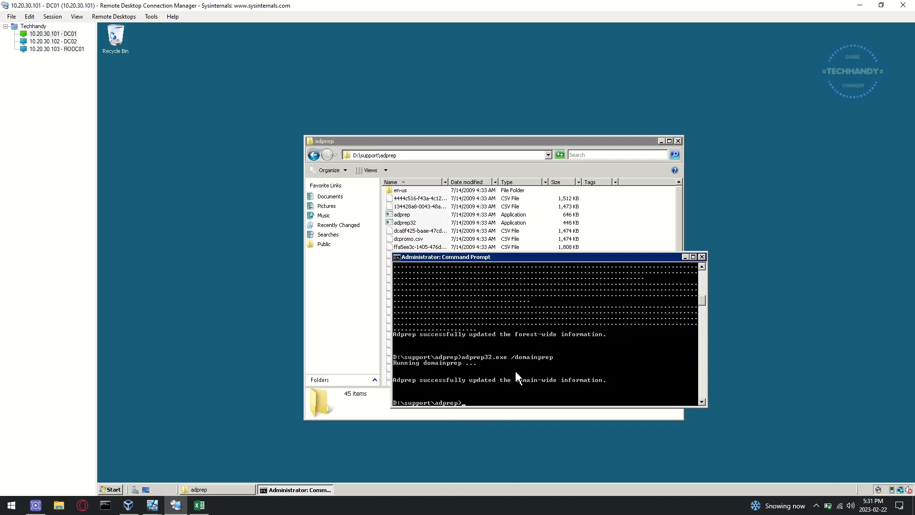
key("Up")
key("BackSpace")
key("BackSpace")
key("BackSpace")
key("BackSpace")
key("BackSpace")
key("BackSpace")
key("BackSpace")
key("BackSpace")
key("BackSpace")
key("BackSpace")
type("rodomainprep")
key("BackSpace")
key("BackSpace")
key("BackSpace")
key("BackSpace")
key("BackSpace")
key("BackSpace")
key("BackSpace")
key("BackSpace")
key("BackSpace")
key("BackSpace")
key("BackSpace")
key("BackSpace")
key("BackSpace")
key("BackSpace")
type("rep")
key("Return")
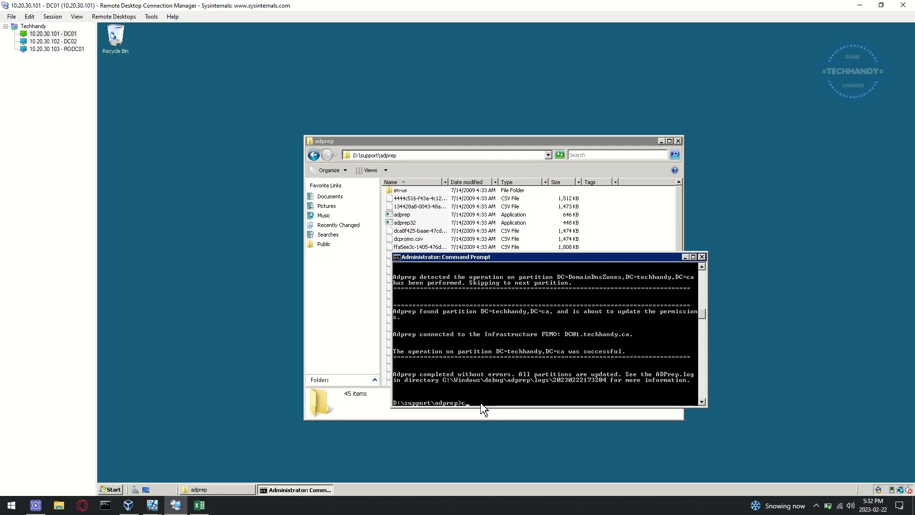
Step: Switch to the C: drive and run gpupdate /force
type("c:")
key("Return")
type("gpup")
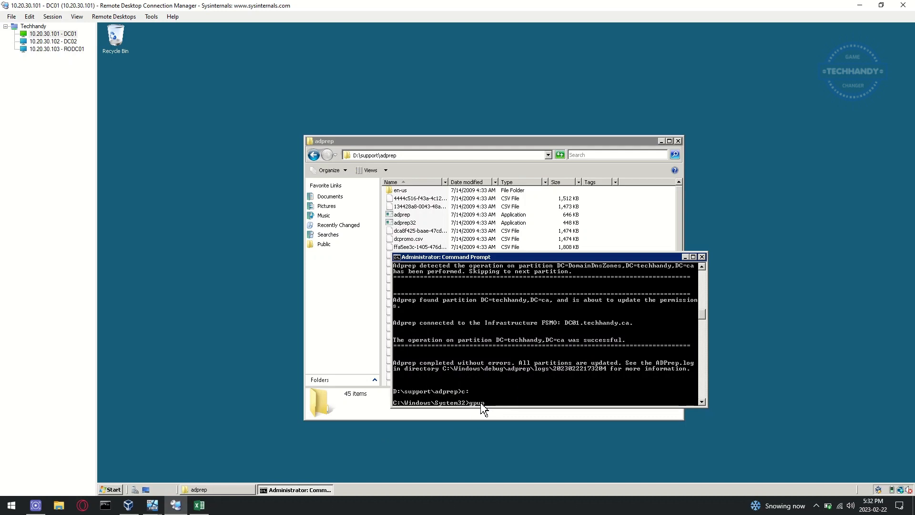
type("date /force")
key("Return")
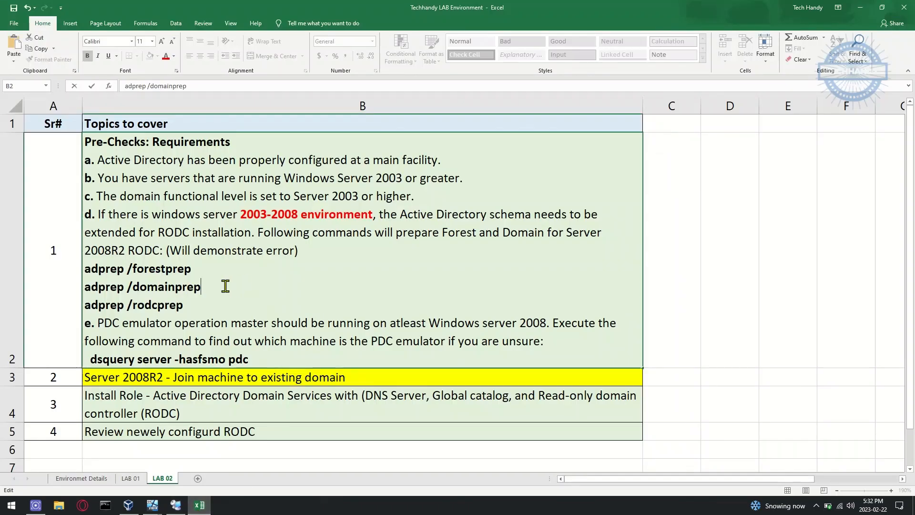
Step: Mark B2 yellow in the Excel checklist and switch to the RODC01 session
left_click(199, 505)
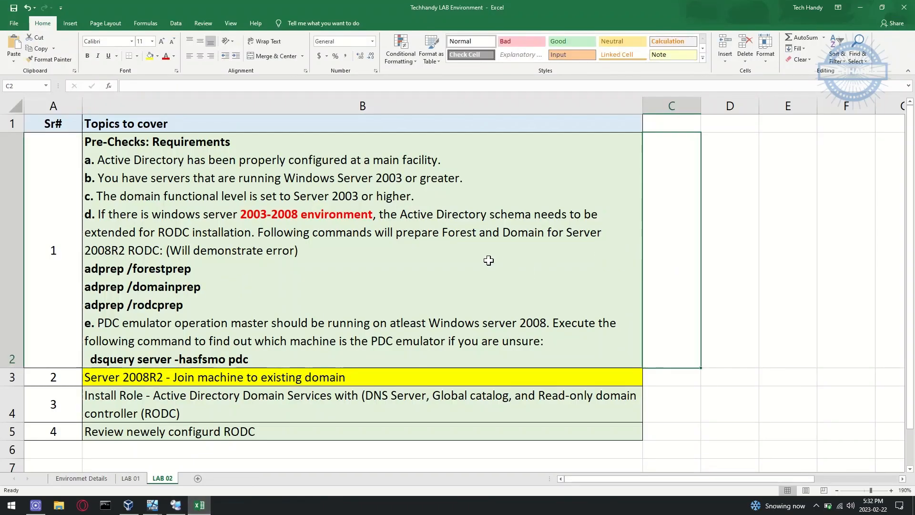
left_click(150, 56)
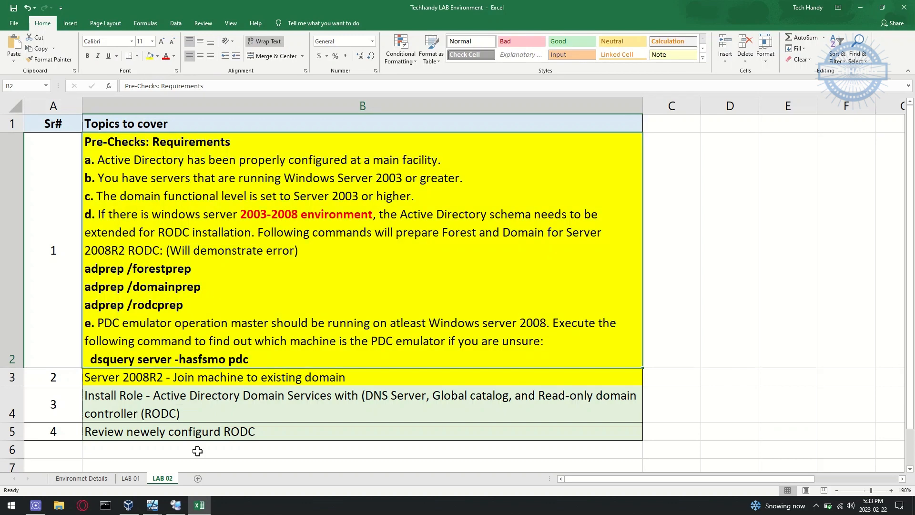
left_click(175, 506)
left_click(64, 49)
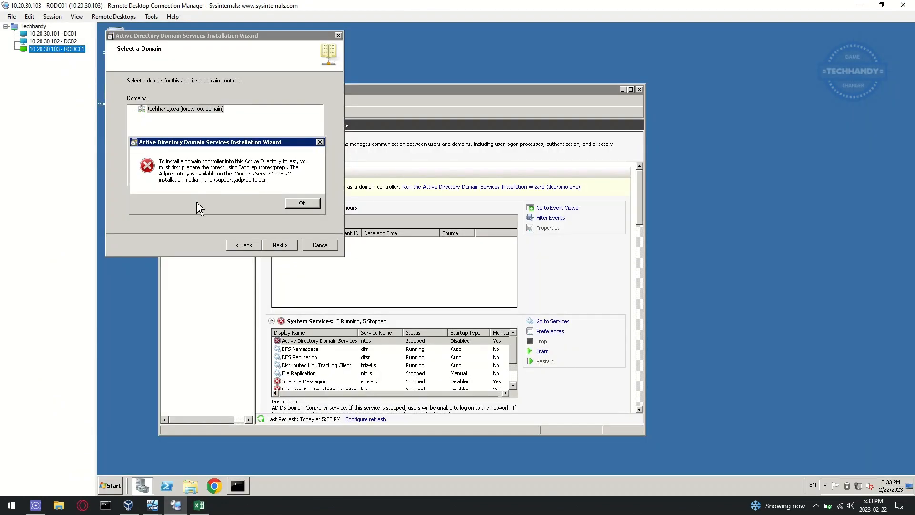
Step: Dismiss the forest preparation error and accept the default domain and site to reach Additional Domain Controller Options
left_click(309, 204)
left_click(280, 245)
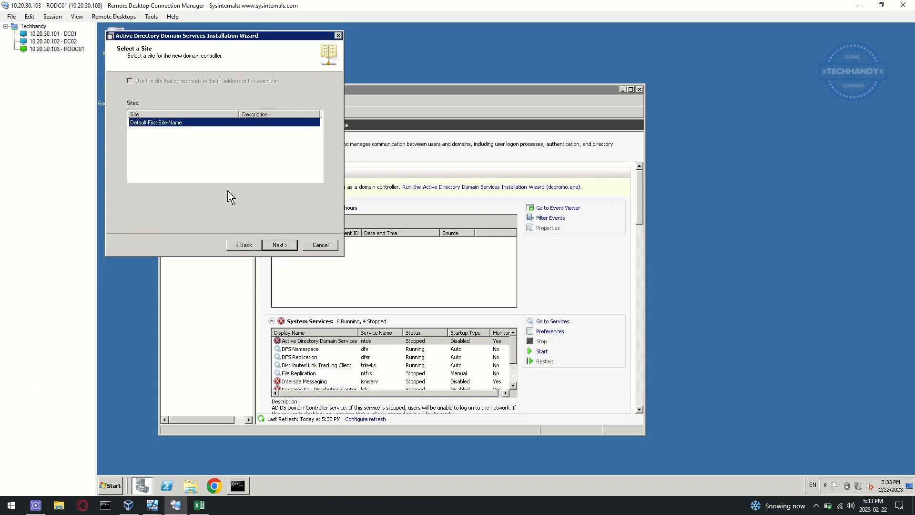
left_click(285, 245)
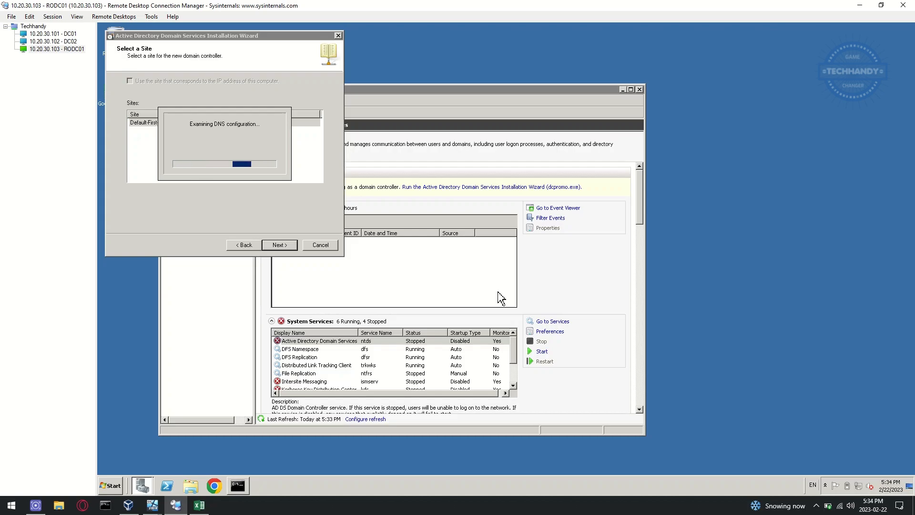
left_click(199, 506)
left_click(202, 509)
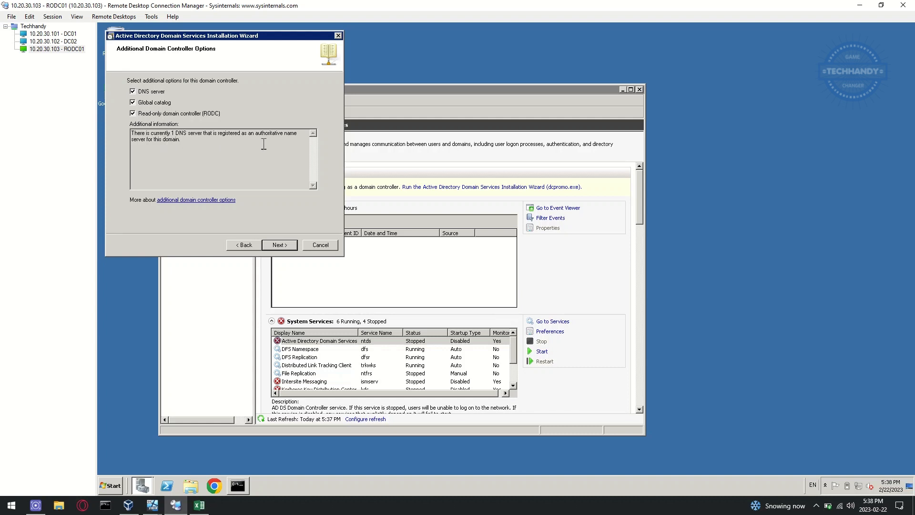
Step: Advance RODC01's wizard to the RODC delegation page, then bring up the DC01 session
left_click(285, 245)
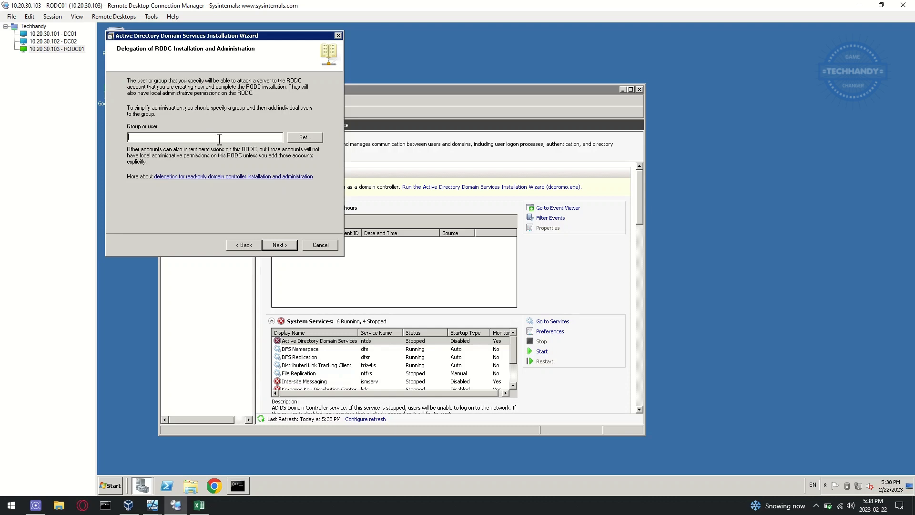
left_click(69, 35)
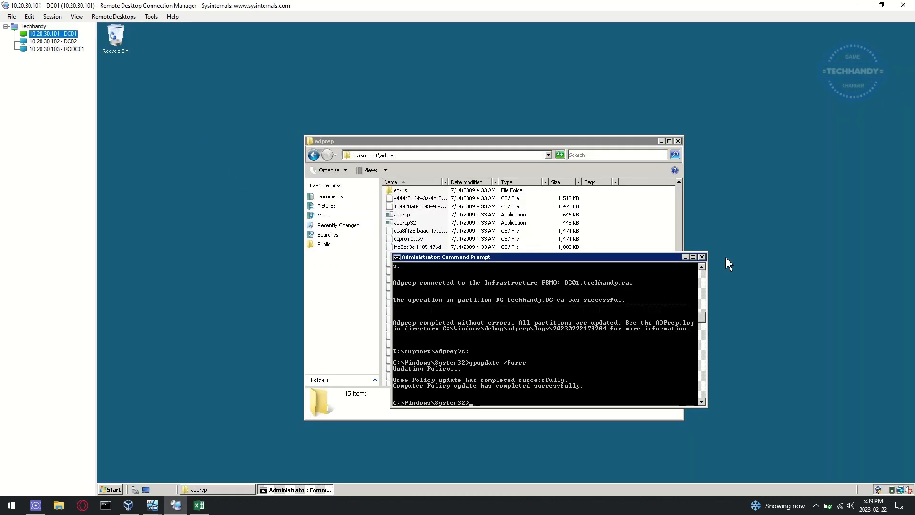
Step: Close DC01's Command Prompt and adprep folder, then launch Active Directory Users and Computers
left_click(702, 258)
left_click(678, 141)
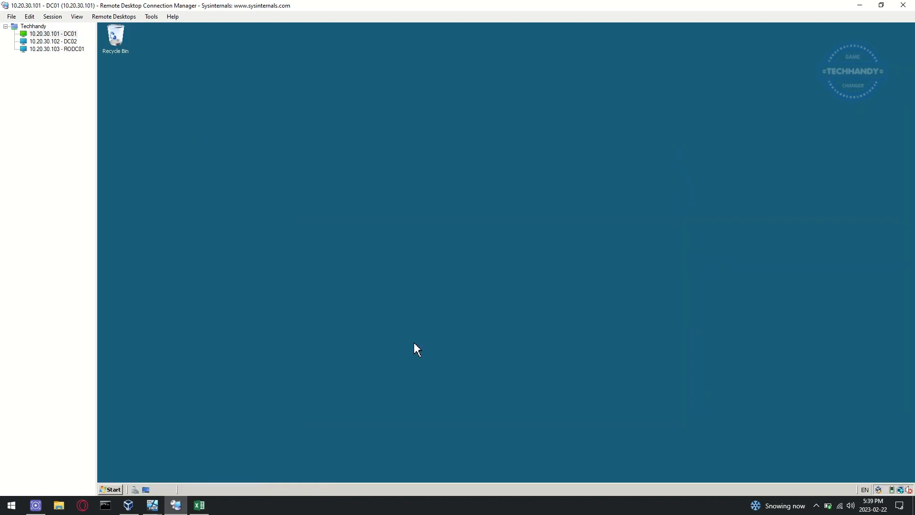
left_click(113, 490)
mouse_move(282, 374)
left_click(394, 205)
left_click(237, 378)
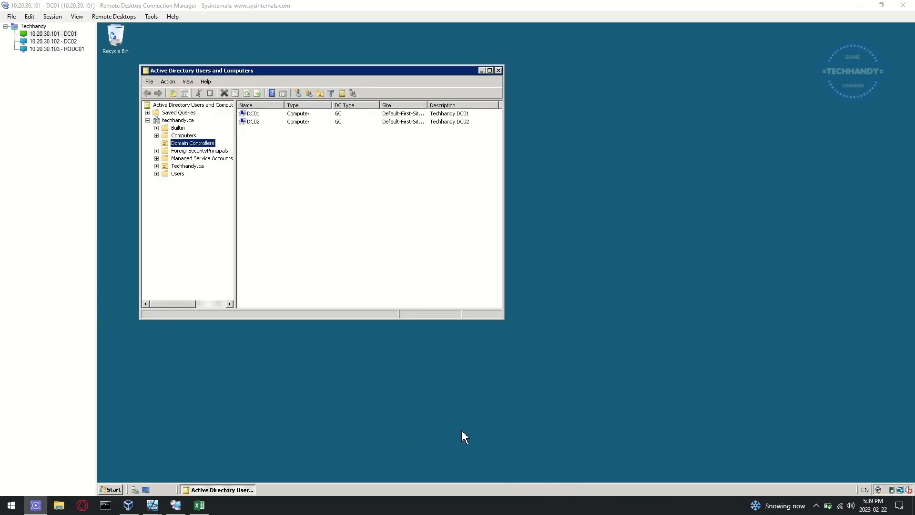
Step: Open the Read-only Domain Controllers group's properties from the Users container
left_click(178, 174)
left_click(272, 267)
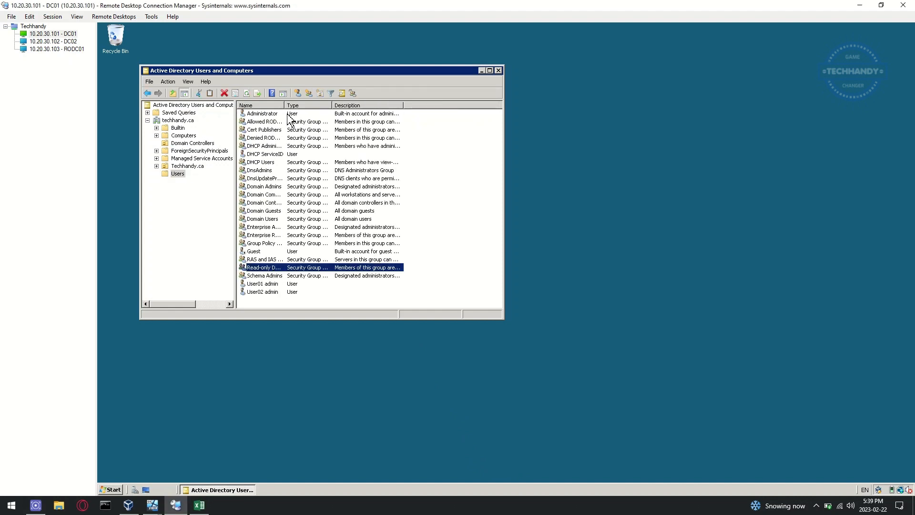
left_click_drag(285, 104, 367, 106)
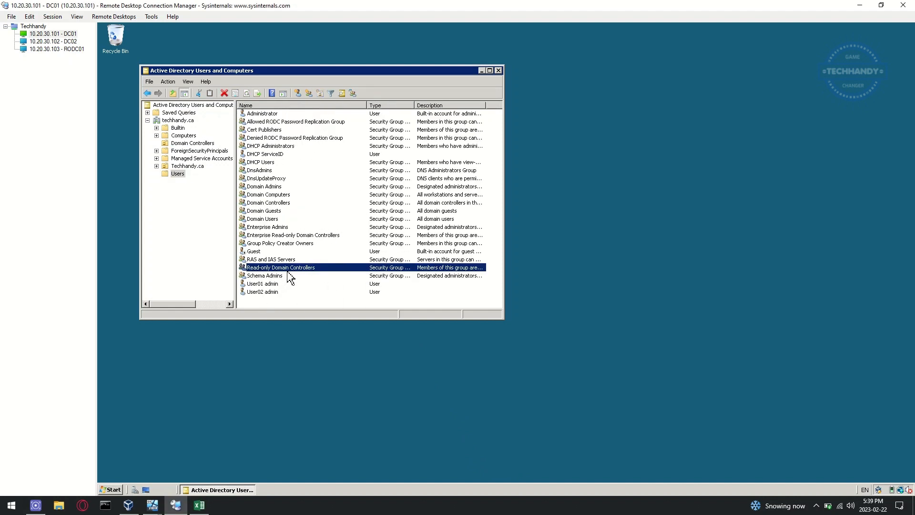
double_click(327, 267)
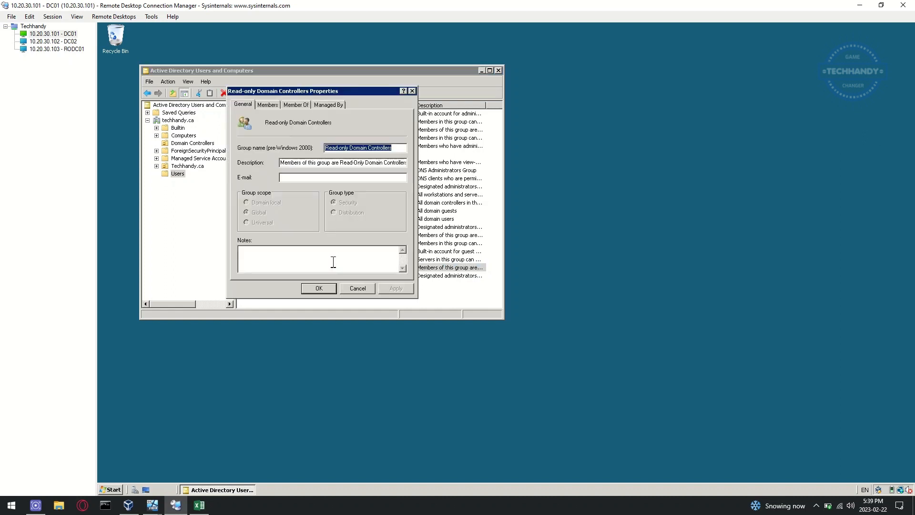
left_click_drag(357, 92, 579, 144)
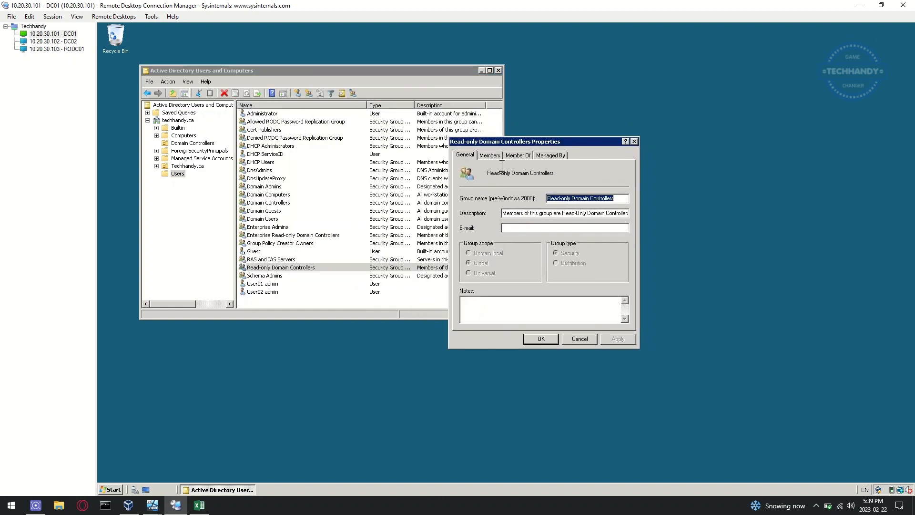
Step: Review the group's Members and Member Of lists, then open RODC01's delegation group picker
left_click(489, 154)
left_click(517, 156)
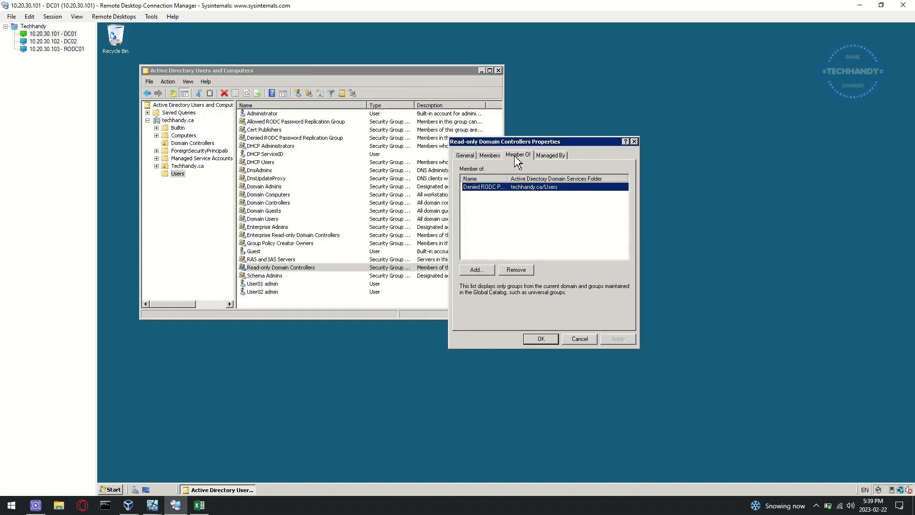
double_click(509, 178)
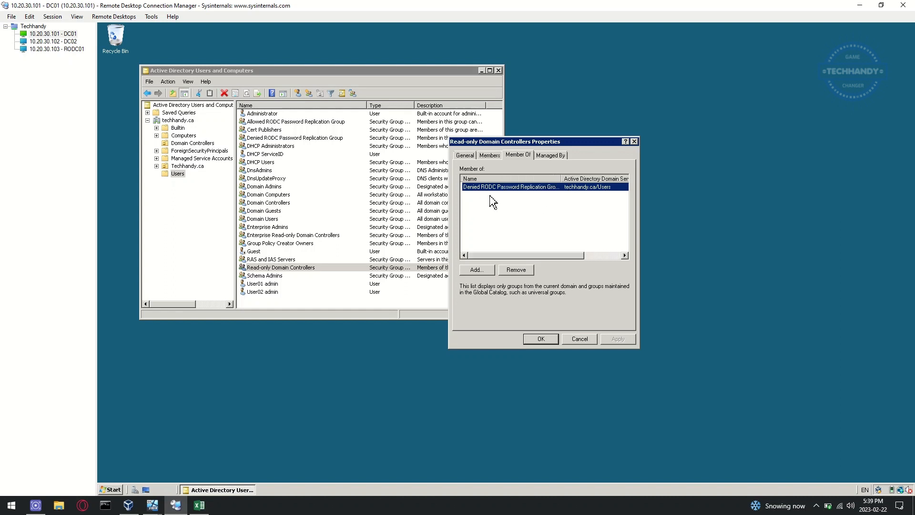
left_click(550, 201)
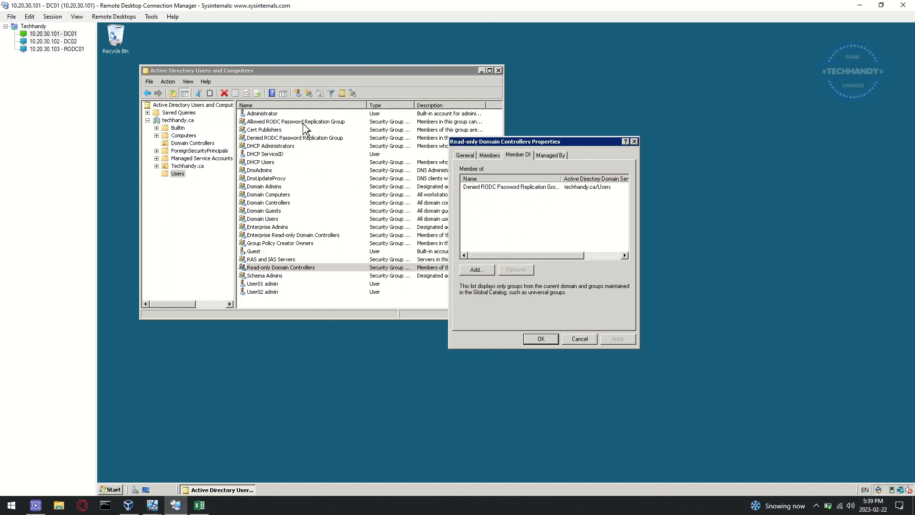
left_click(547, 339)
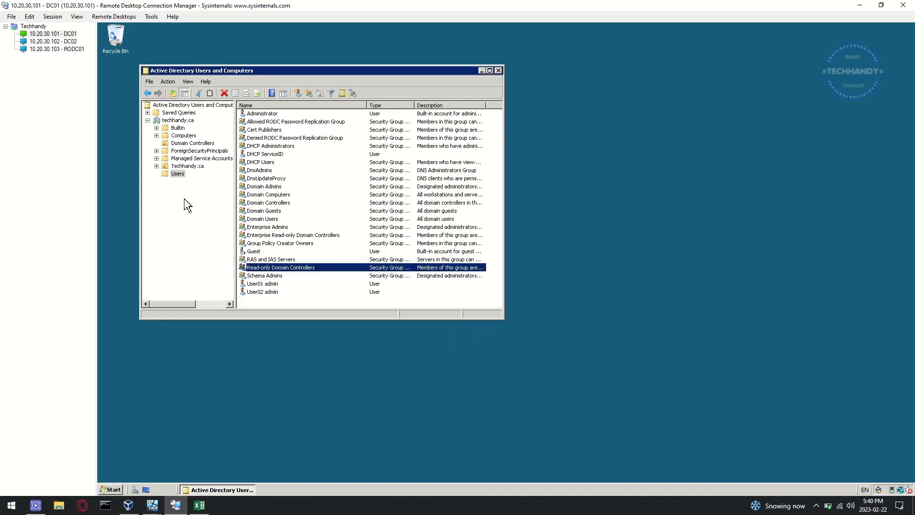
left_click(71, 49)
left_click(305, 139)
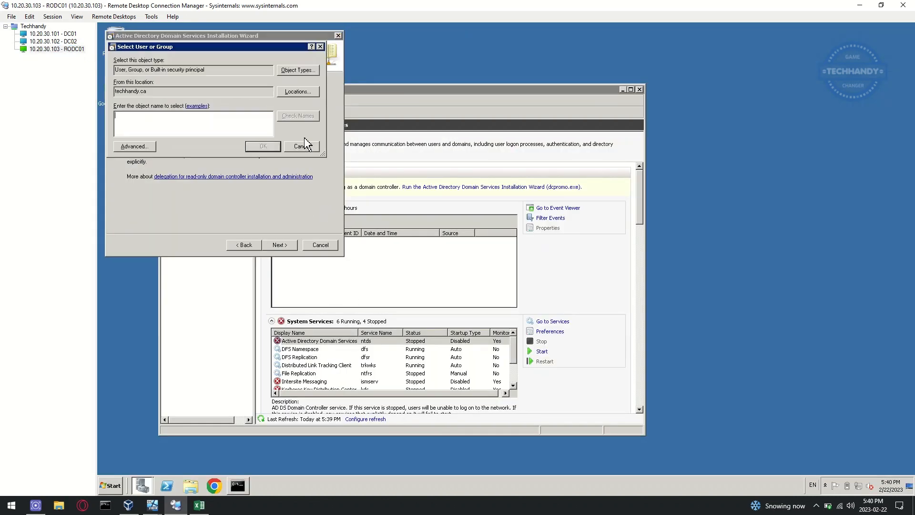
Step: Delegate RODC administration to the Read-only Domain Controllers group
type("t")
left_click(297, 118)
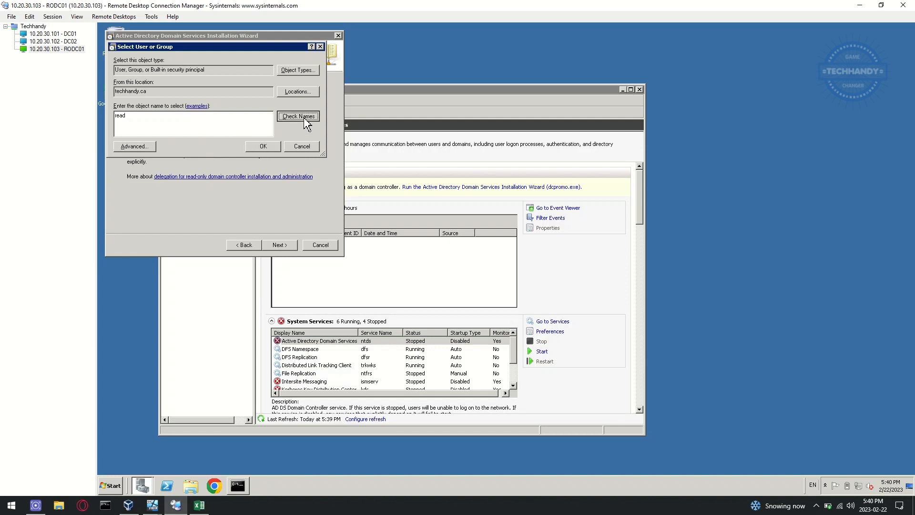
left_click(262, 146)
left_click(278, 245)
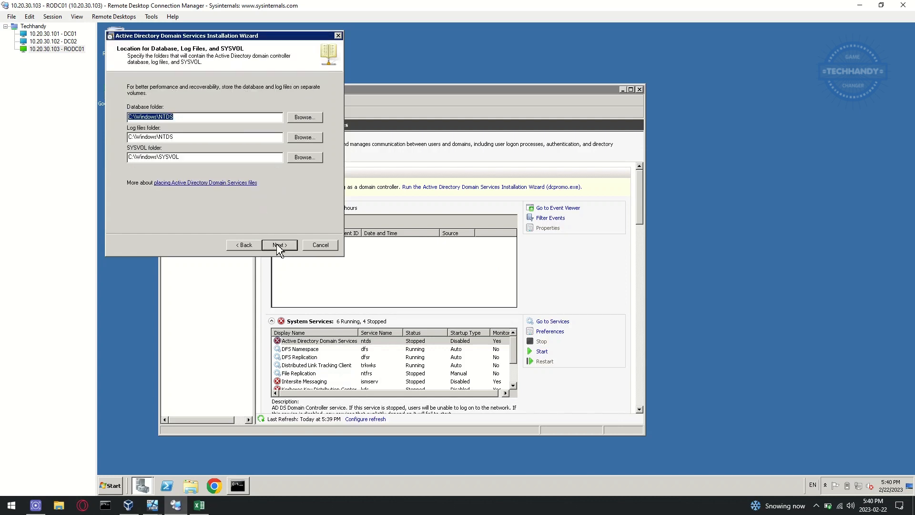
Step: Keep the default database folder and enter the Directory Services Restore Mode password
left_click(306, 117)
left_click(558, 314)
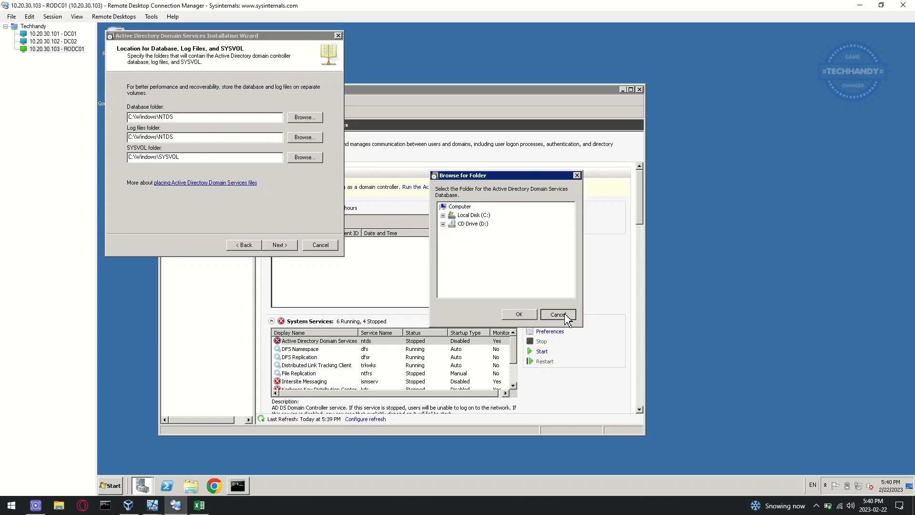
left_click(281, 245)
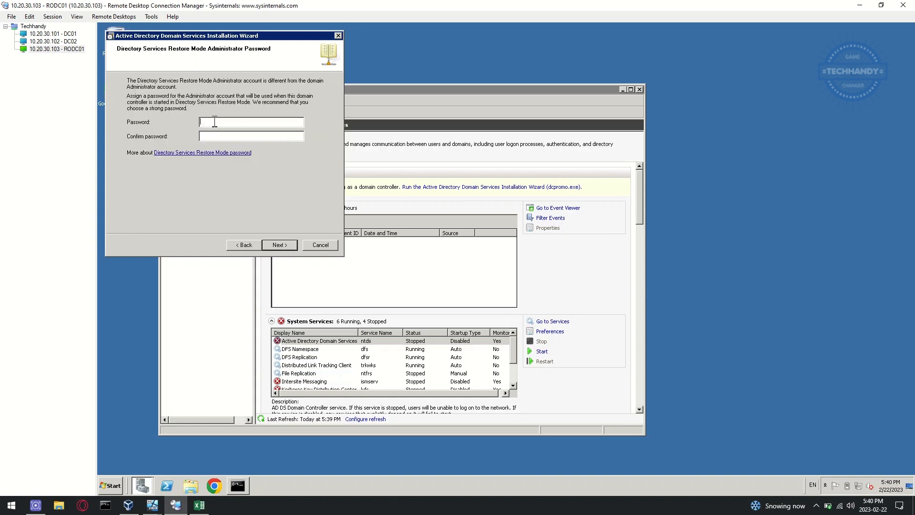
key("Caps_Lock")
type("•")
Step: Review the summary and export the chosen settings to an answer file
left_click(287, 248)
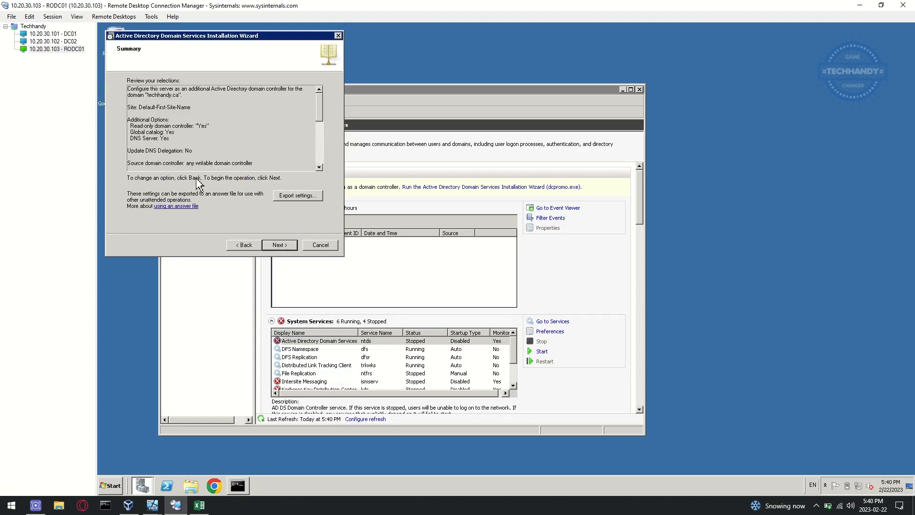
scroll(252, 143, "down", 7)
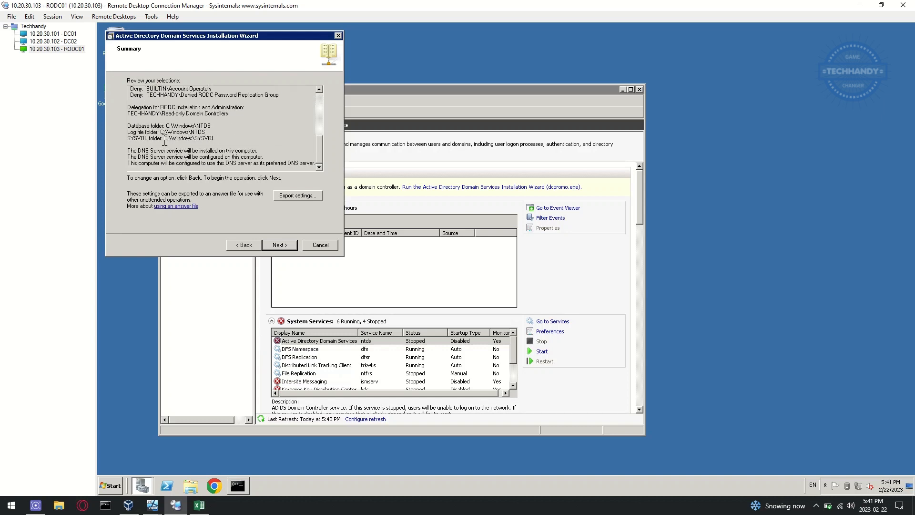
left_click(297, 195)
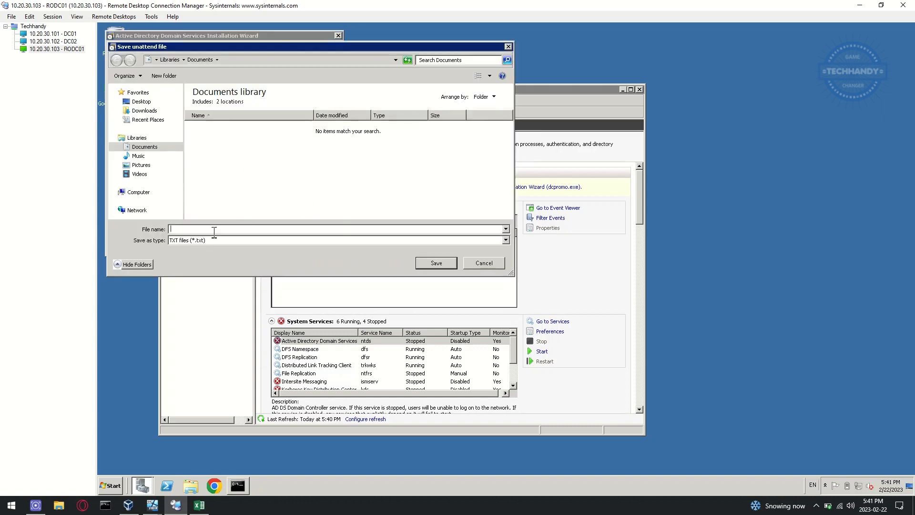
Step: Save the exported settings as 'RODC Configs' on RODC01's desktop
type("RODC Configs")
left_click(142, 101)
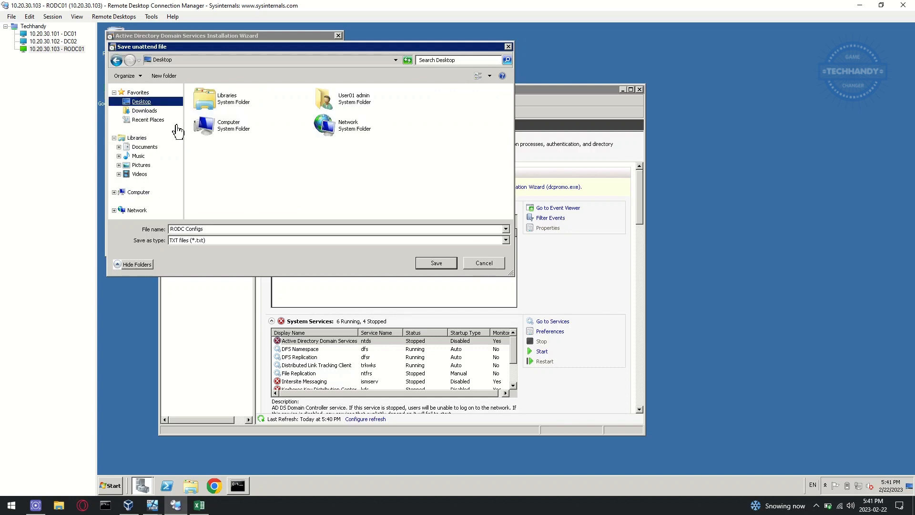
left_click(436, 263)
left_click(568, 283)
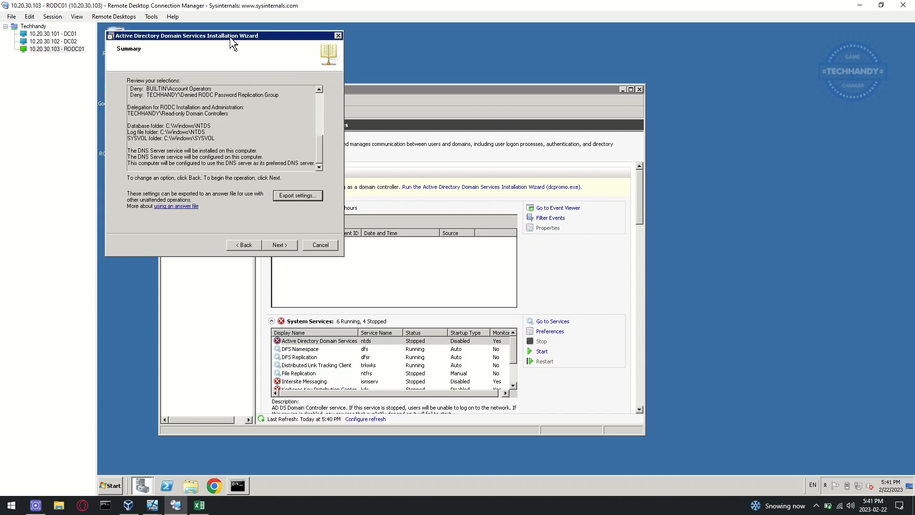
Step: Check the RODC Configs file in Notepad, then start the domain controller installation
left_click_drag(115, 36, 183, 38)
double_click(114, 137)
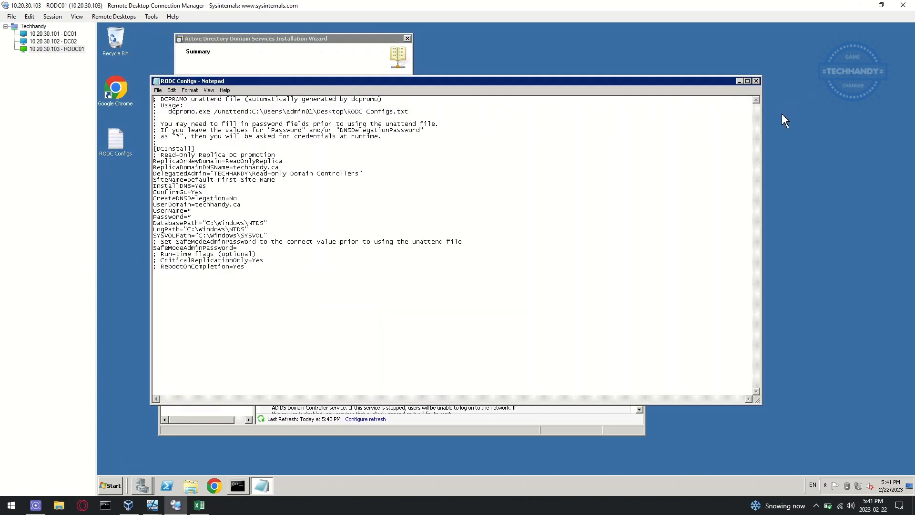
left_click(756, 81)
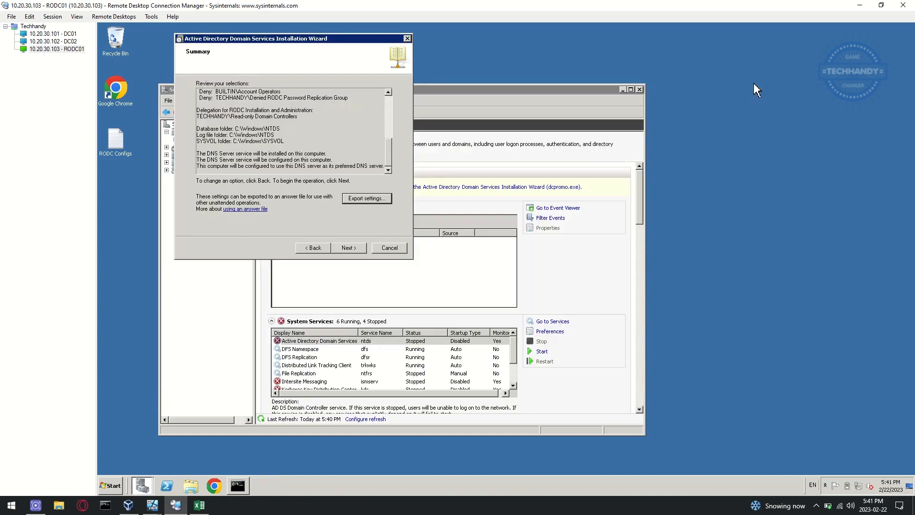
left_click(355, 249)
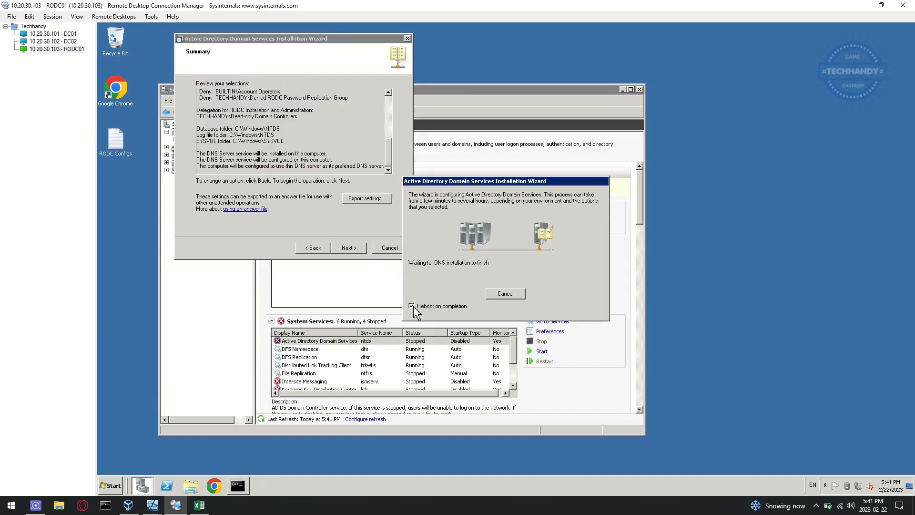
Step: On DC01, show the Domain Controllers container in ADUC and refresh it
left_click(69, 34)
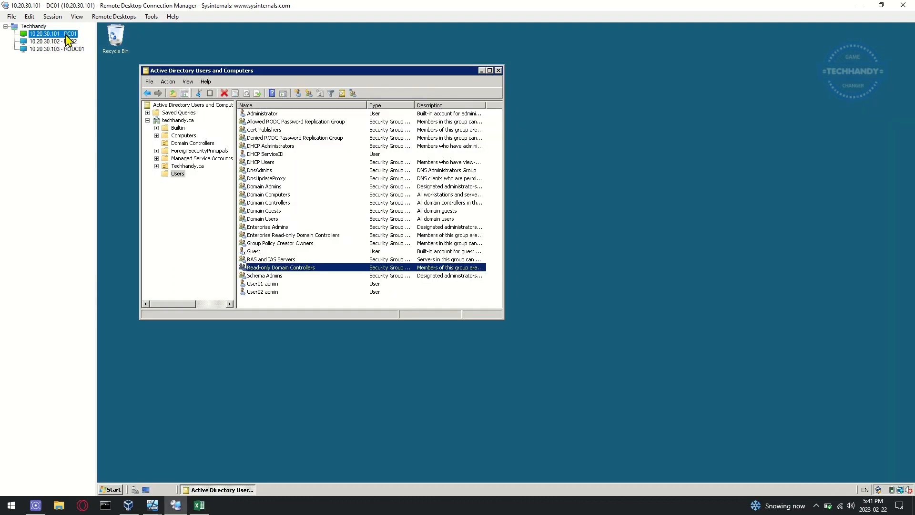
left_click(196, 143)
right_click(290, 139)
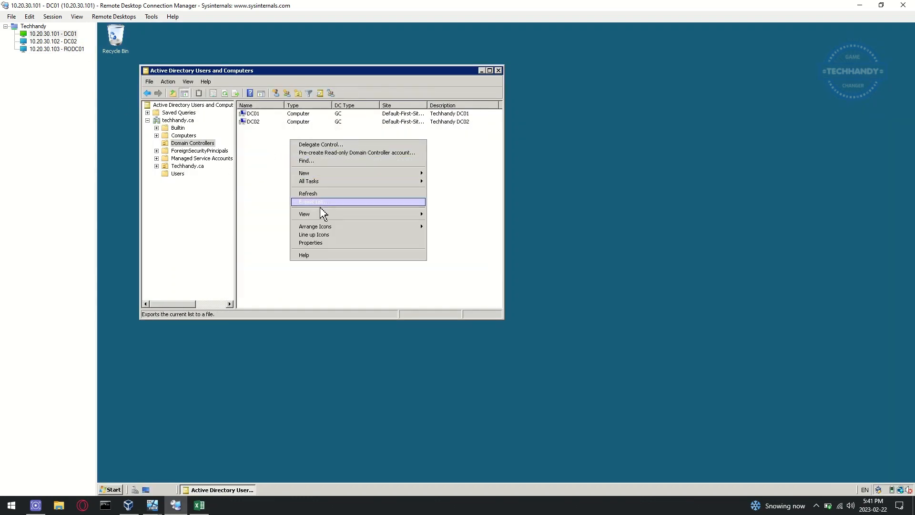
left_click(255, 272)
right_click(287, 215)
left_click(316, 270)
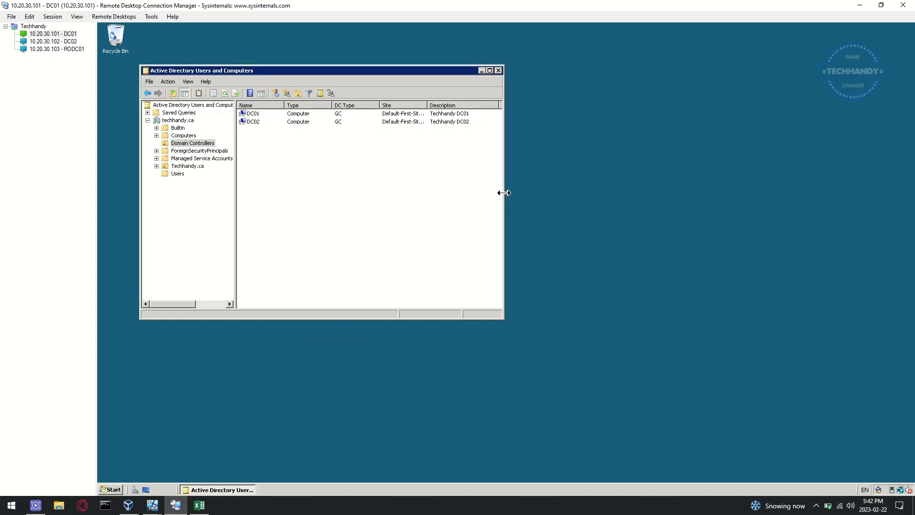
Step: Widen the ADUC window and Site column, refresh again, and return to RODC01
left_click_drag(503, 194, 616, 194)
left_click_drag(427, 106, 477, 107)
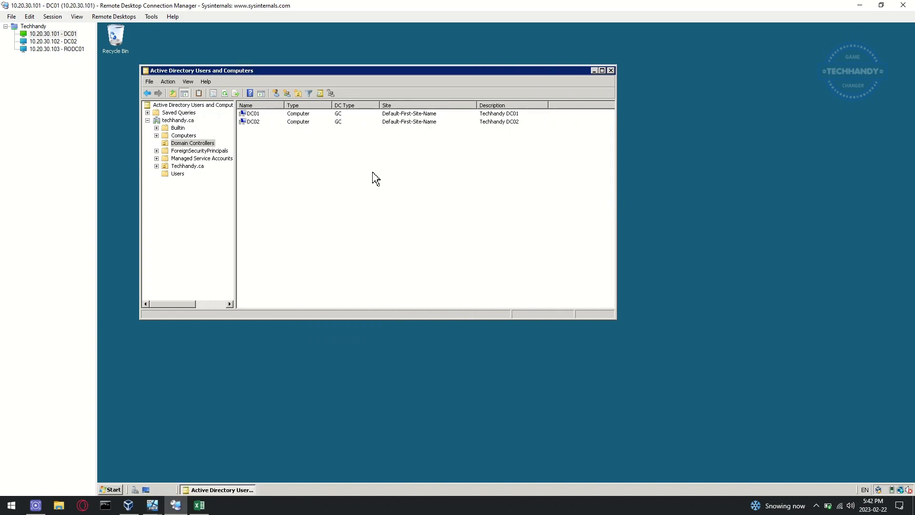
right_click(283, 155)
left_click(323, 210)
left_click(62, 49)
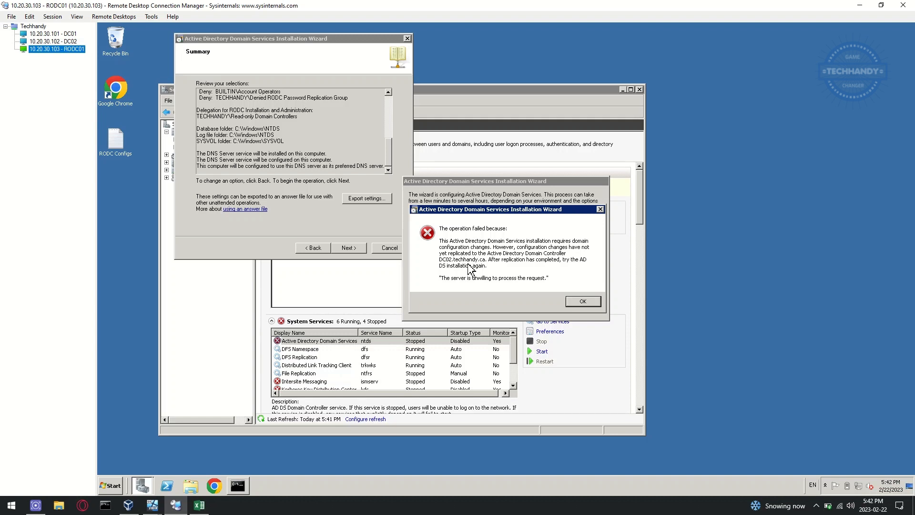
Step: Move RODC01's installation error aside, acknowledge the failure, and switch to the DC02 session
left_click(490, 209)
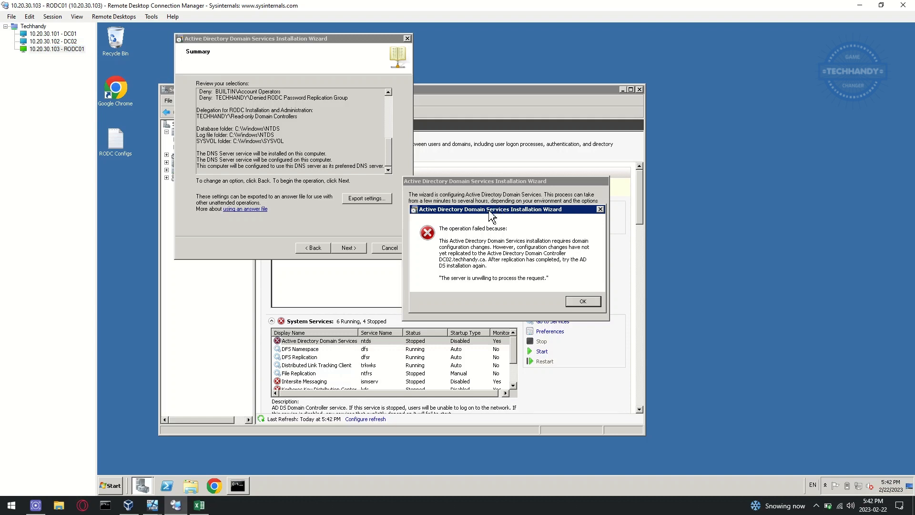
left_click_drag(509, 209, 503, 88)
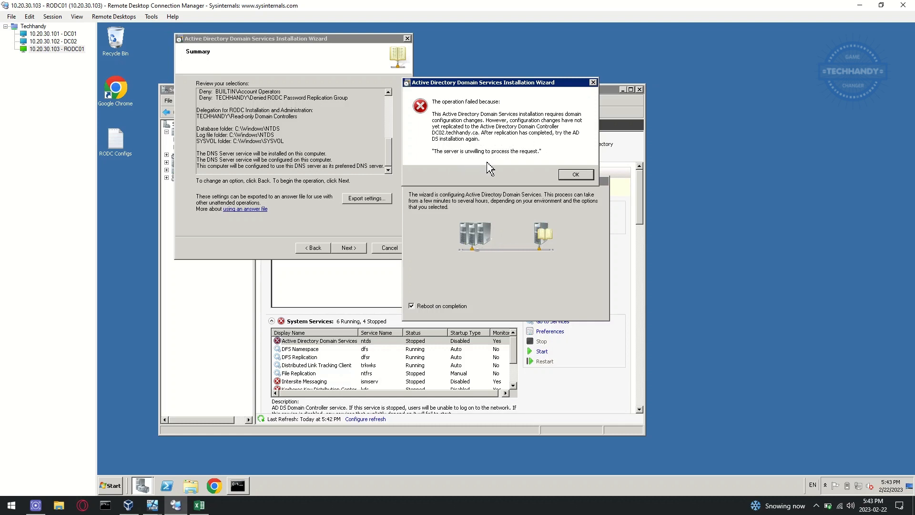
left_click(575, 175)
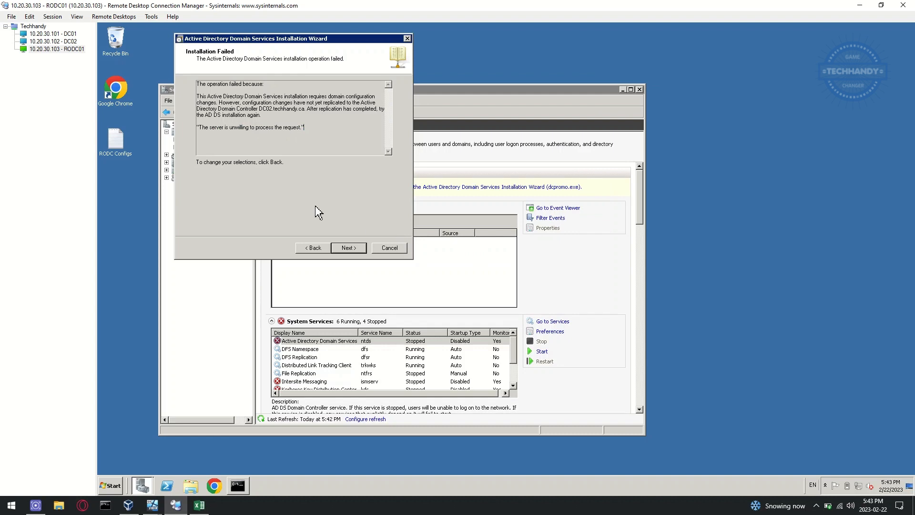
left_click(75, 34)
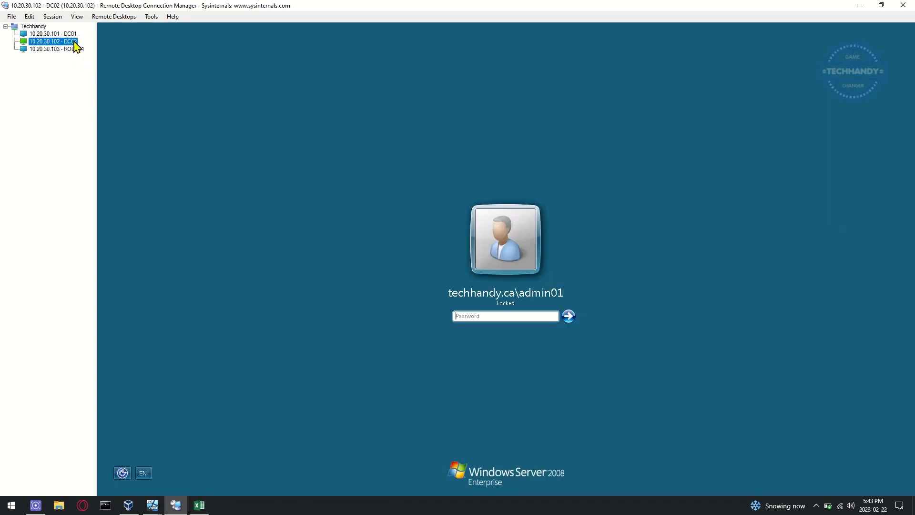
Step: Launch AD Sites and Services on DC01 and expand Default-First-Site-Name's Servers folder
left_click(111, 490)
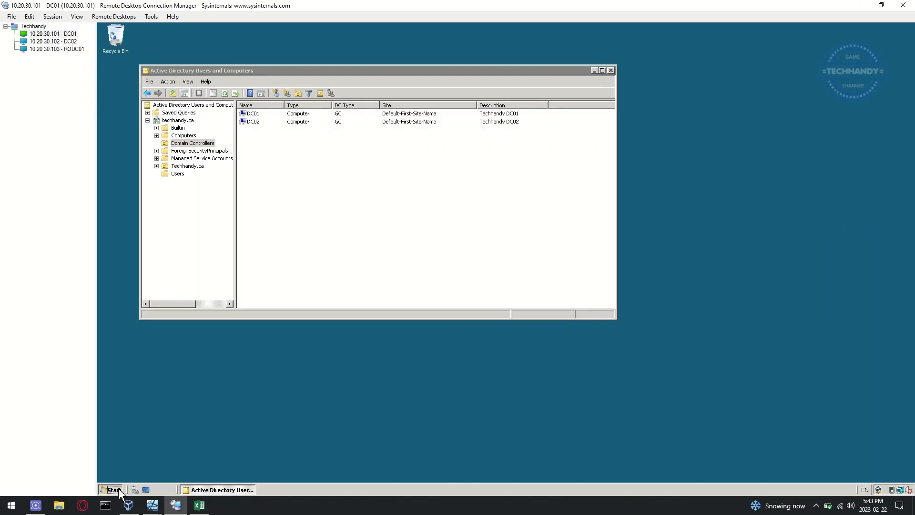
mouse_move(270, 374)
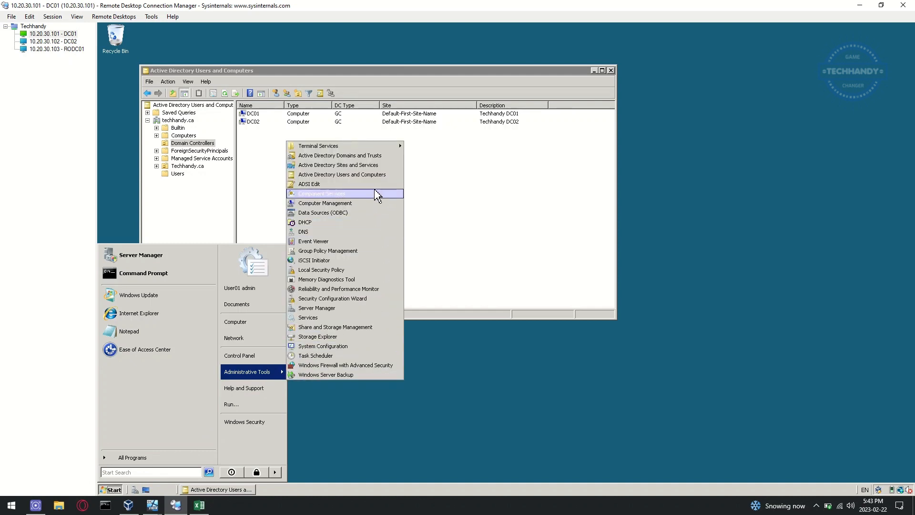
left_click(333, 175)
left_click(227, 378)
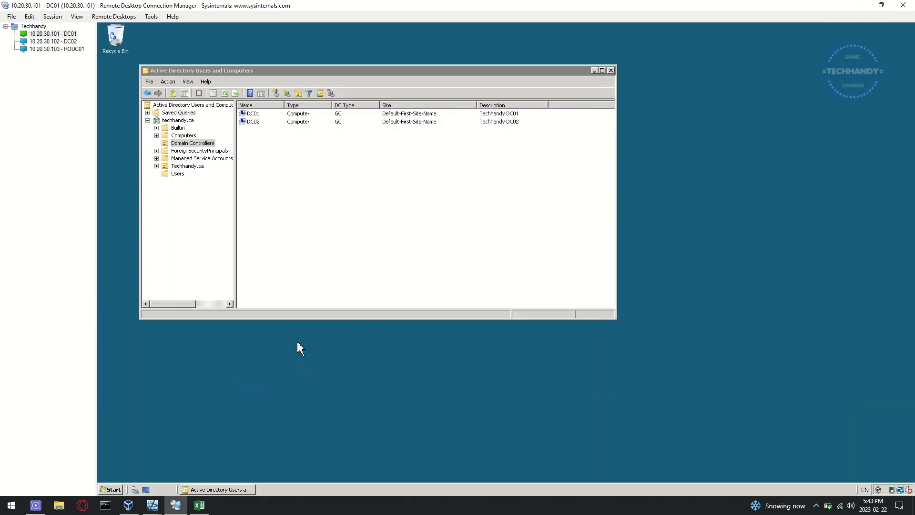
left_click(169, 134)
double_click(215, 156)
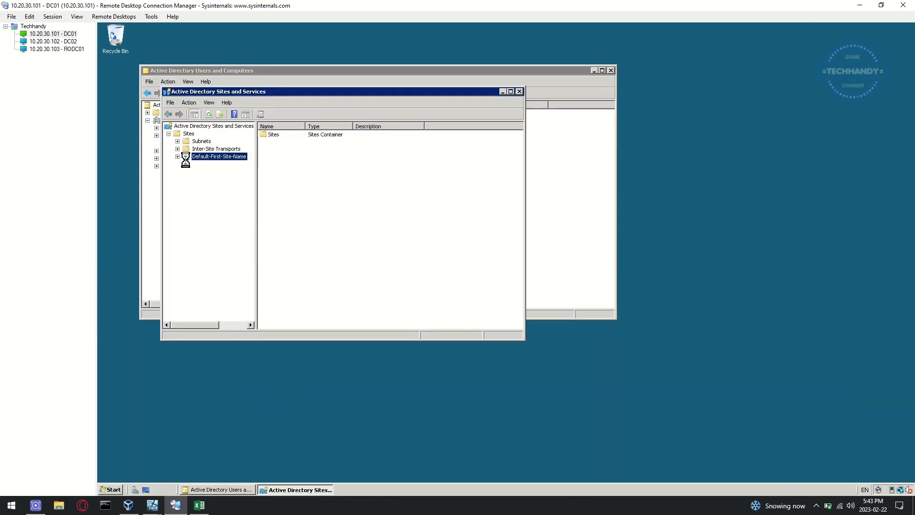
left_click(186, 164)
left_click(210, 165)
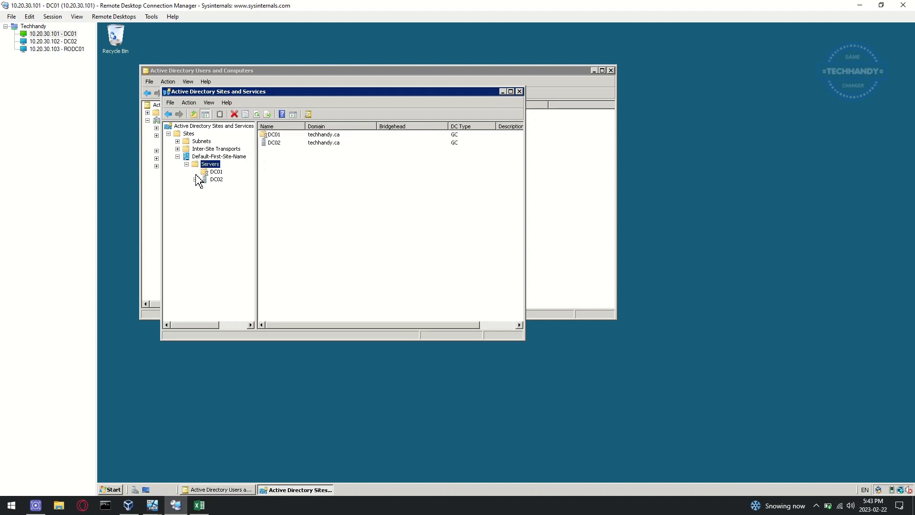
Step: Replicate Now on DC01's NTDS Settings connection from DC02
left_click(196, 172)
left_click(236, 179)
right_click(278, 135)
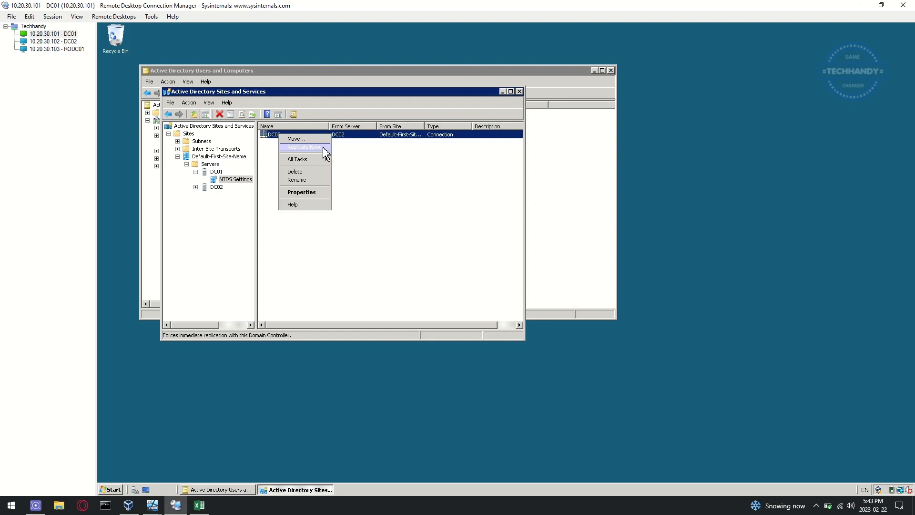
left_click(305, 147)
left_click(582, 286)
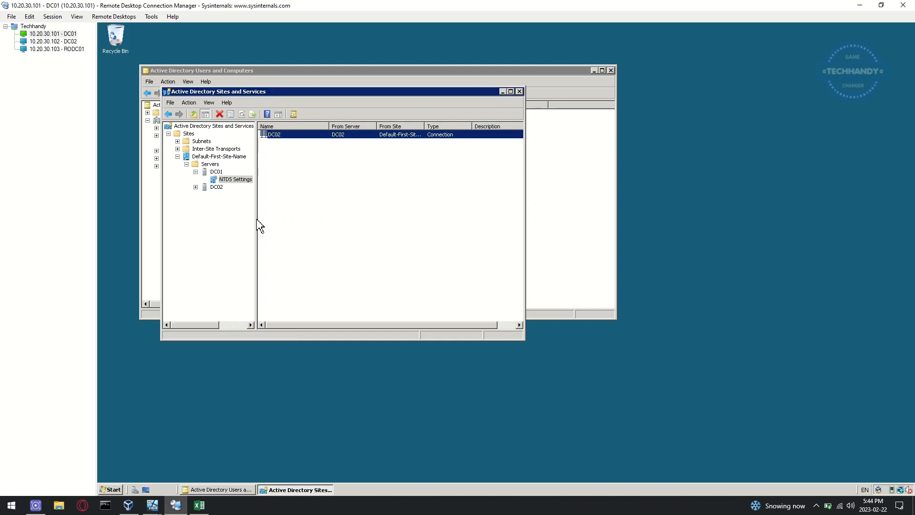
Step: Replicate Now on DC02's NTDS Settings connection from DC01, then return to RODC01
left_click(196, 187)
left_click(226, 194)
right_click(320, 134)
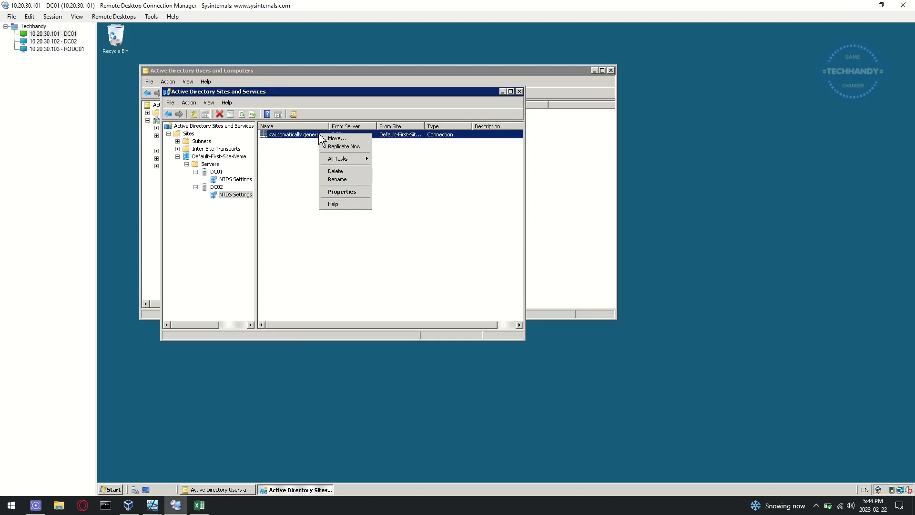
left_click(356, 146)
left_click(581, 286)
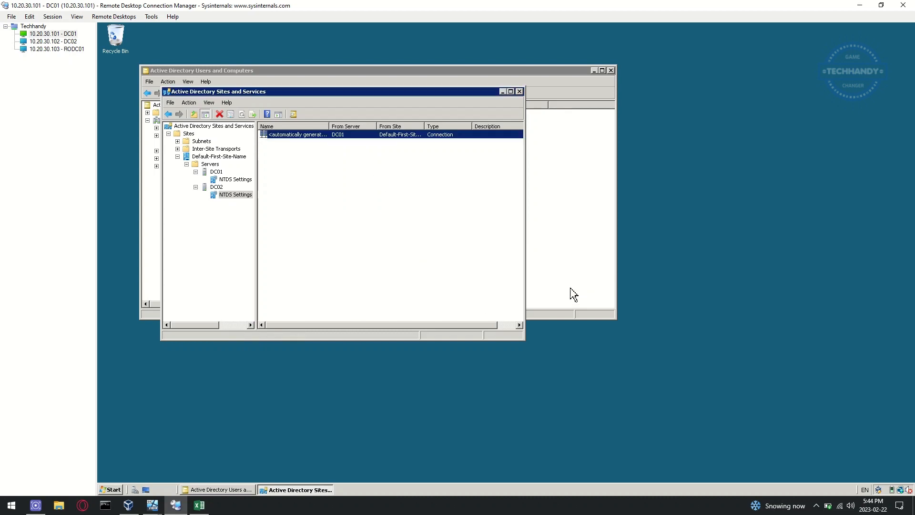
left_click(73, 51)
Step: Close the failed wizard and rerun promotion into the existing domain through the credentials page
left_click(349, 248)
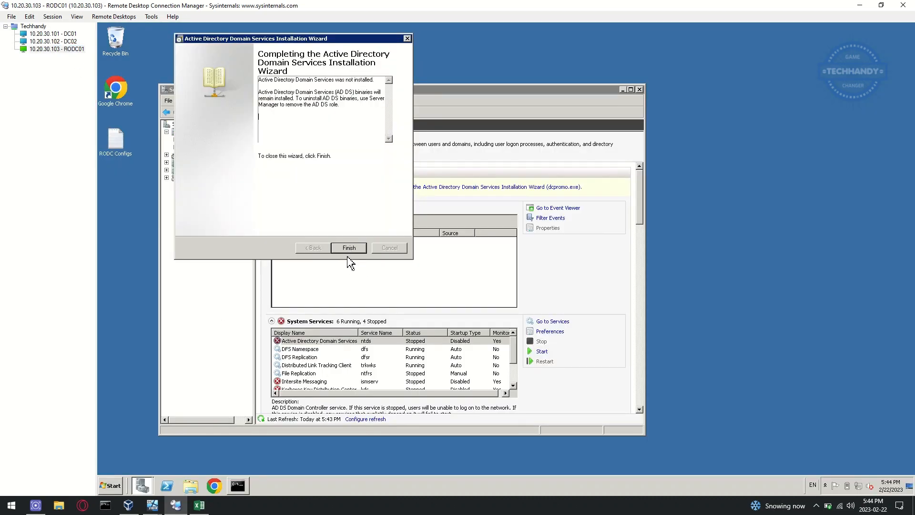
left_click(349, 249)
left_click(543, 190)
left_click(282, 246)
left_click(282, 246)
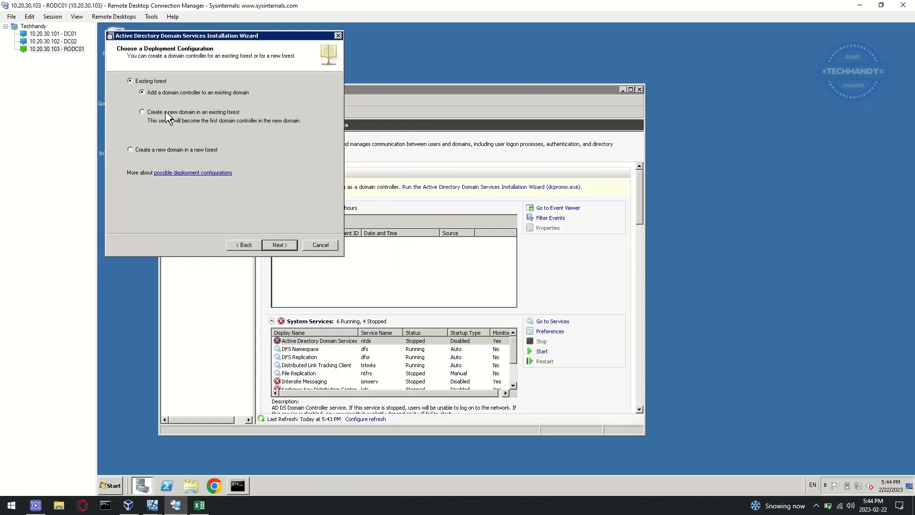
left_click(285, 246)
left_click(286, 246)
left_click(286, 246)
left_click(277, 248)
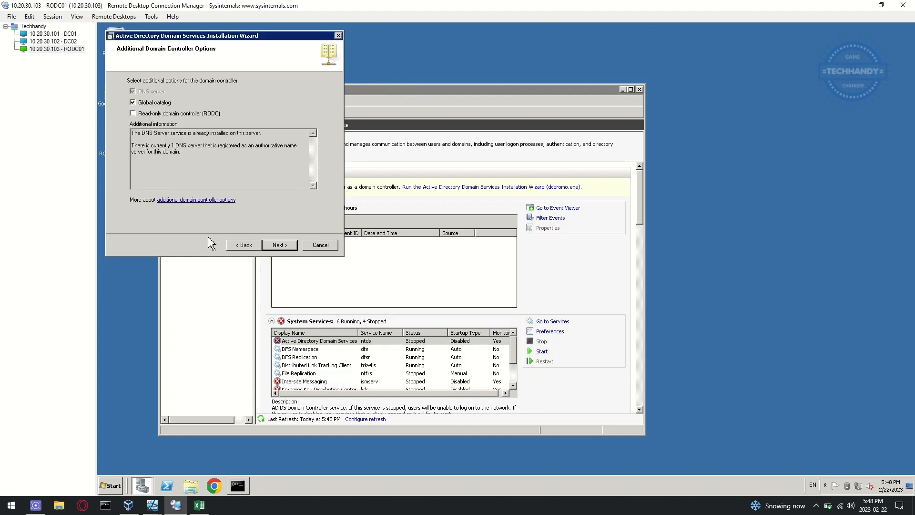
Step: Make the server a read-only domain controller delegated to the Read-only Domain Controllers group
left_click(142, 114)
left_click(280, 245)
left_click(299, 141)
type("read")
key("Tab")
key("Return")
Step: Enter the restore mode password and proceed through the summary to begin installation
key("Return")
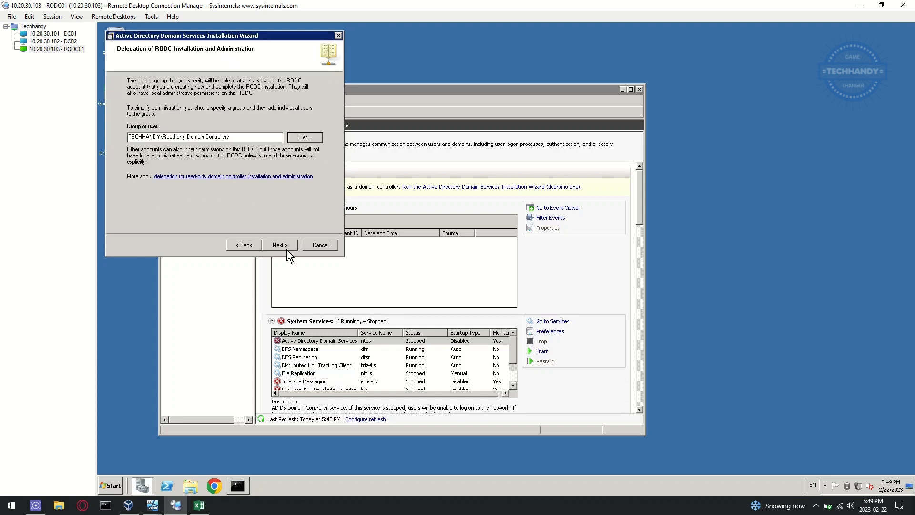
left_click(287, 249)
left_click(287, 248)
left_click(243, 122)
key("Caps_Lock")
type("••••••")
key("Return")
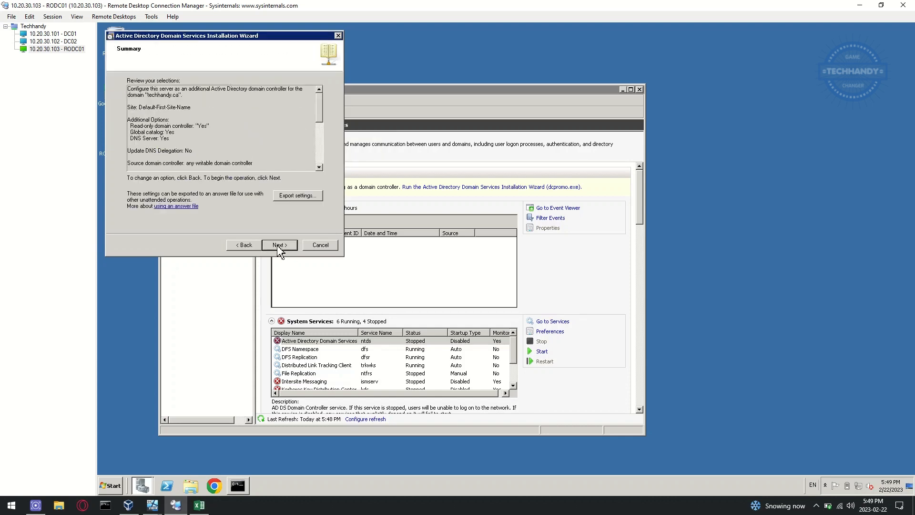
key("Return")
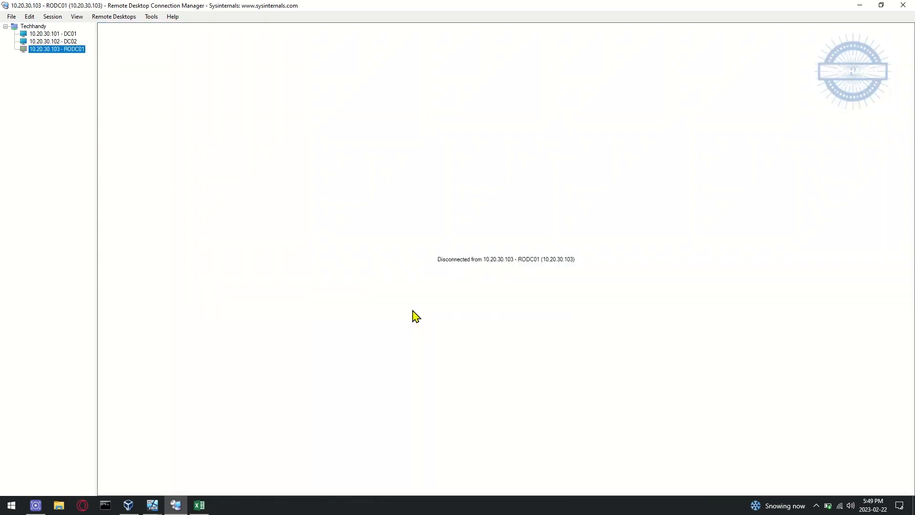
Step: Bring up the Server_08R2_01 virtual machine window to watch RODC01 restart
mouse_move(139, 511)
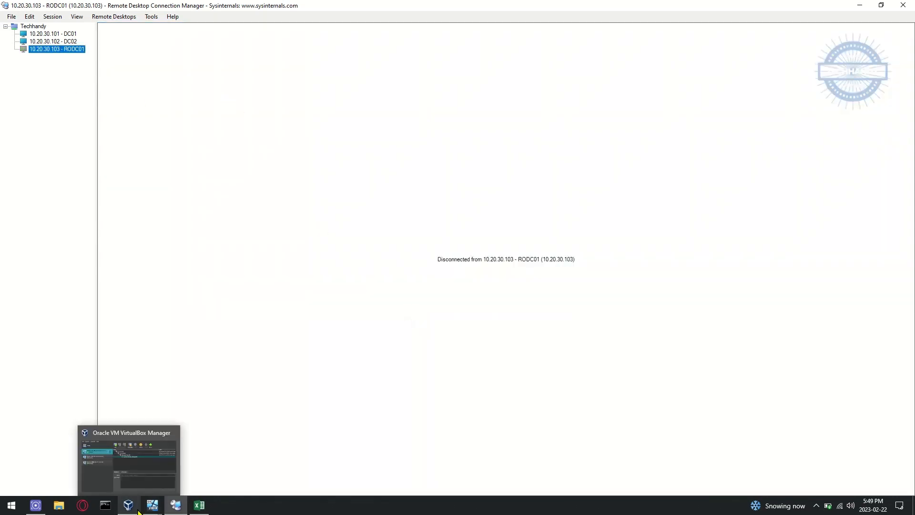
left_click(91, 468)
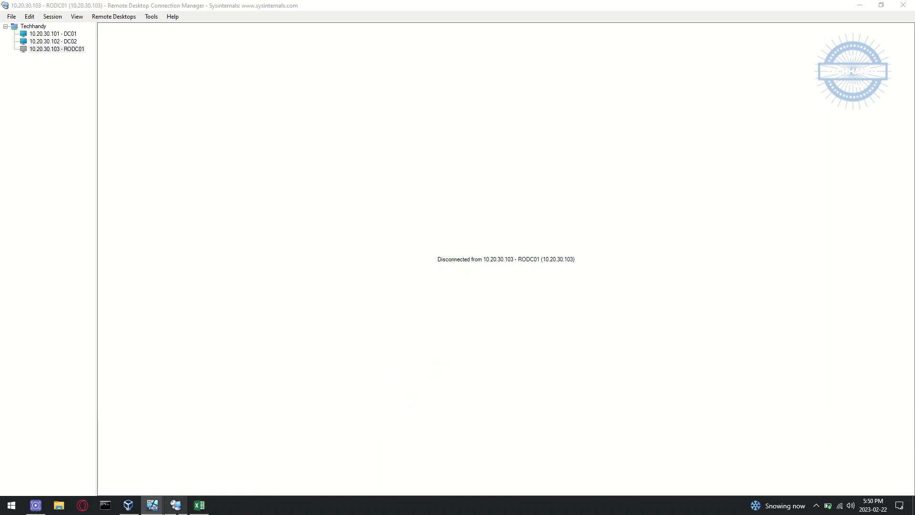
left_click(151, 509)
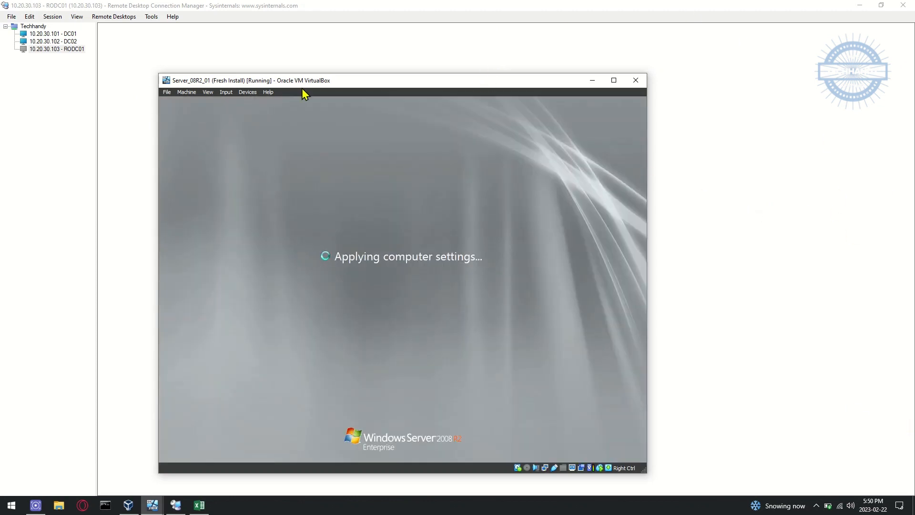
Step: On DC01, refresh the Domain Controllers list in Active Directory Users and Computers
left_click(65, 34)
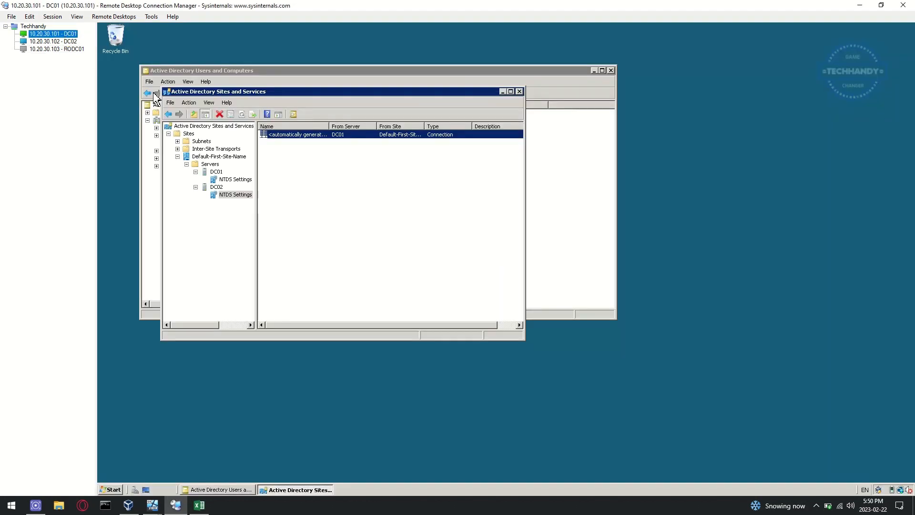
left_click(562, 208)
right_click(305, 179)
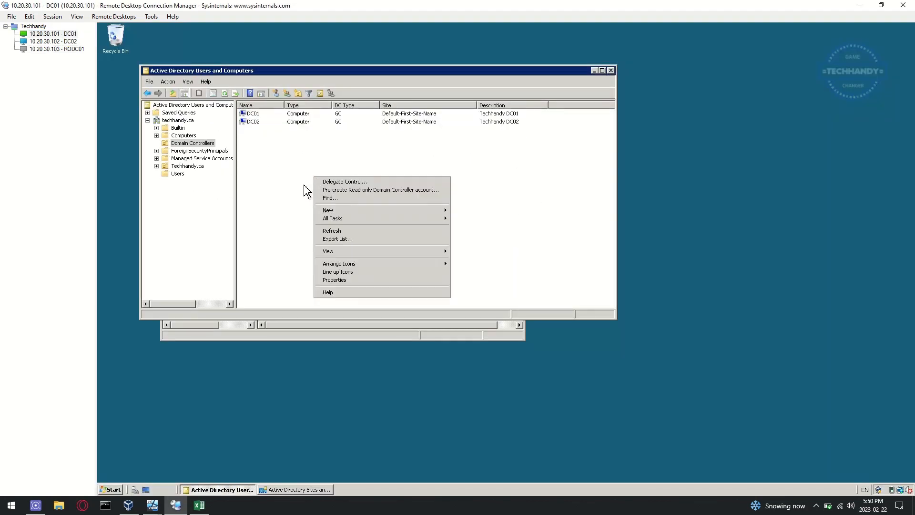
left_click(368, 240)
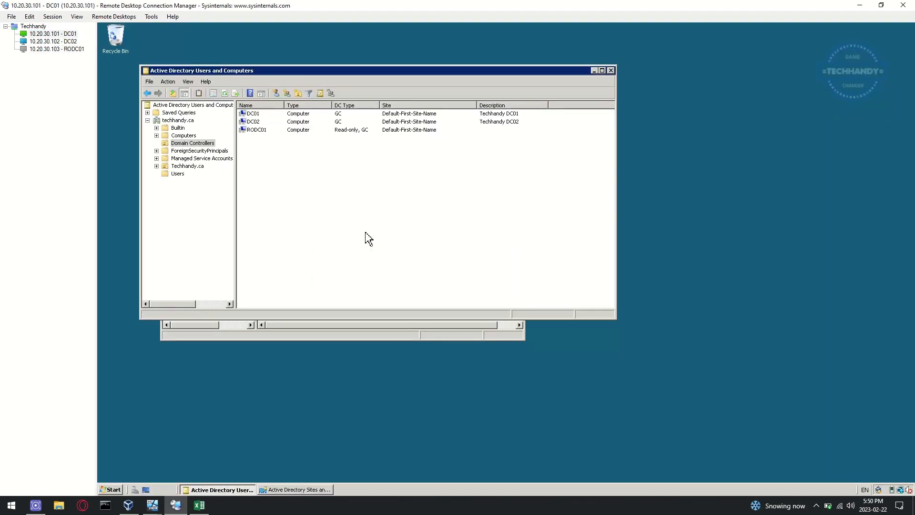
Step: Give RODC01 the description 'Techhandy-RODC01' in its Properties and apply it
left_click(263, 132)
right_click(310, 130)
left_click(342, 203)
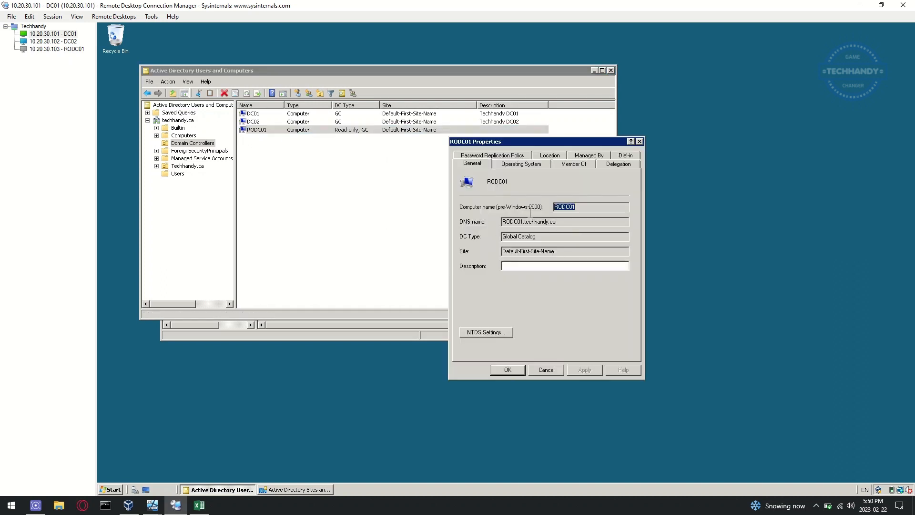
left_click(513, 265)
left_click(577, 371)
left_click(548, 370)
left_click(296, 161)
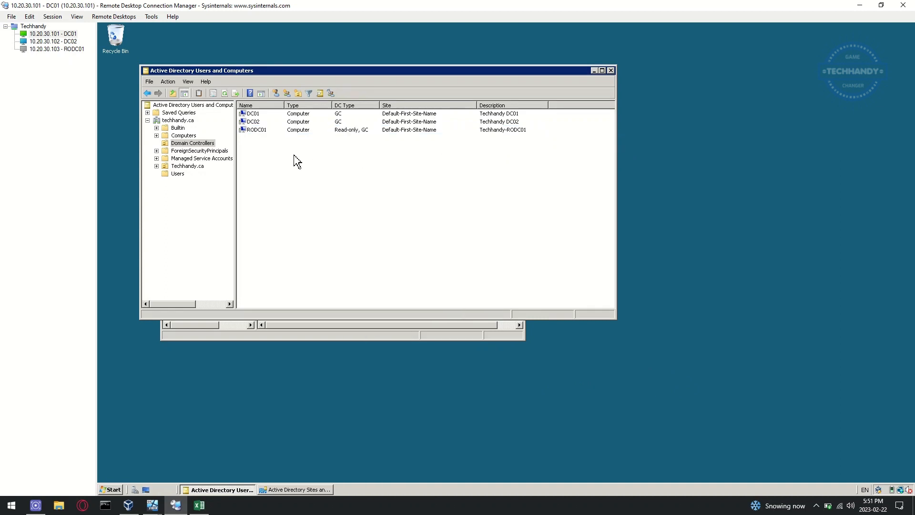
Step: Close Active Directory Sites and Services on DC01 and relaunch it from Administrative Tools
left_click(384, 337)
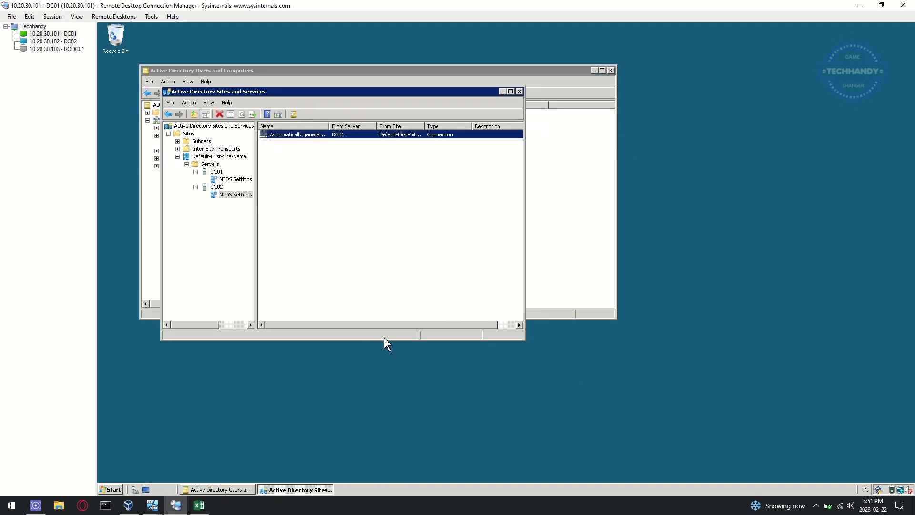
left_click(189, 102)
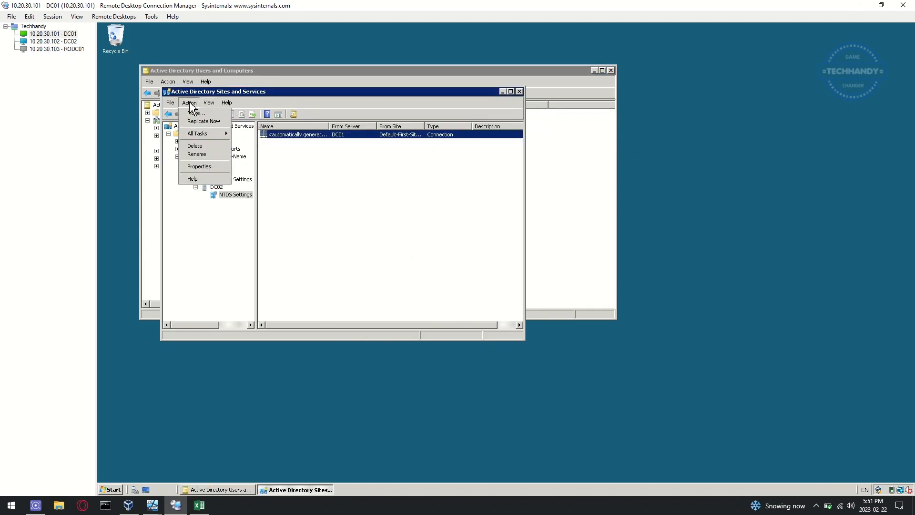
mouse_move(206, 104)
left_click(520, 91)
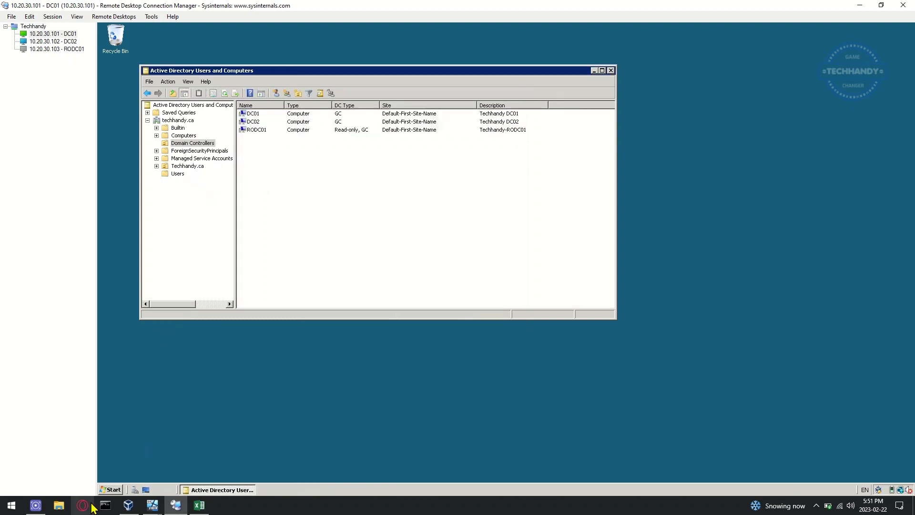
left_click(111, 491)
mouse_move(269, 376)
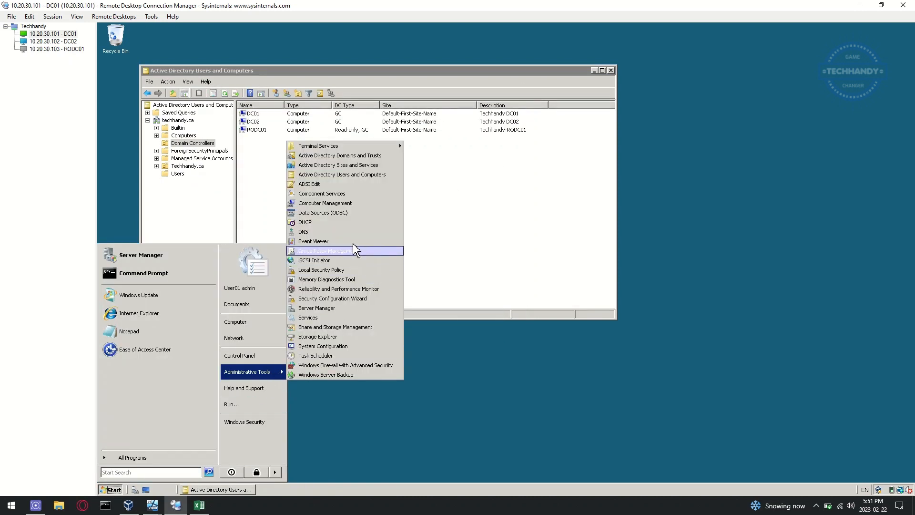
left_click(386, 167)
left_click(228, 376)
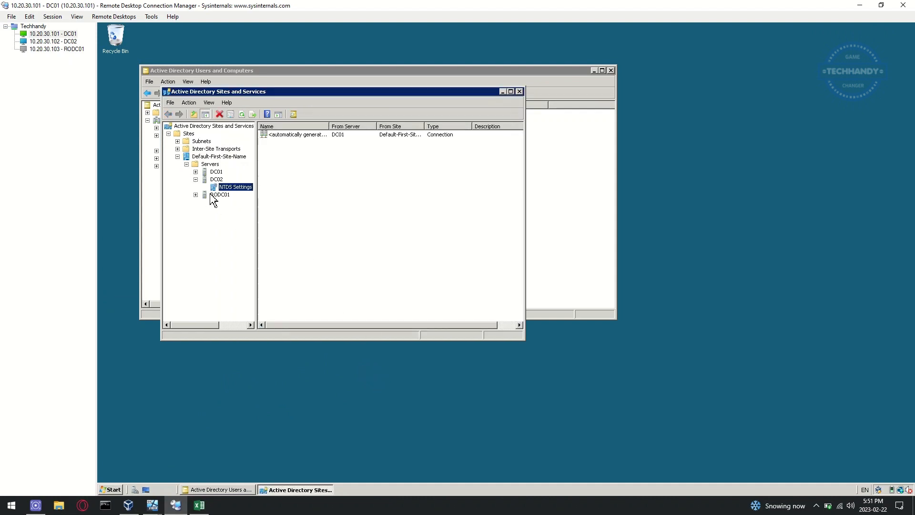
Step: Check RODC01's and DC01's NTDS Settings for the RODC Connection (FRS), then switch to RODC01
left_click(210, 195)
left_click(196, 195)
left_click(234, 202)
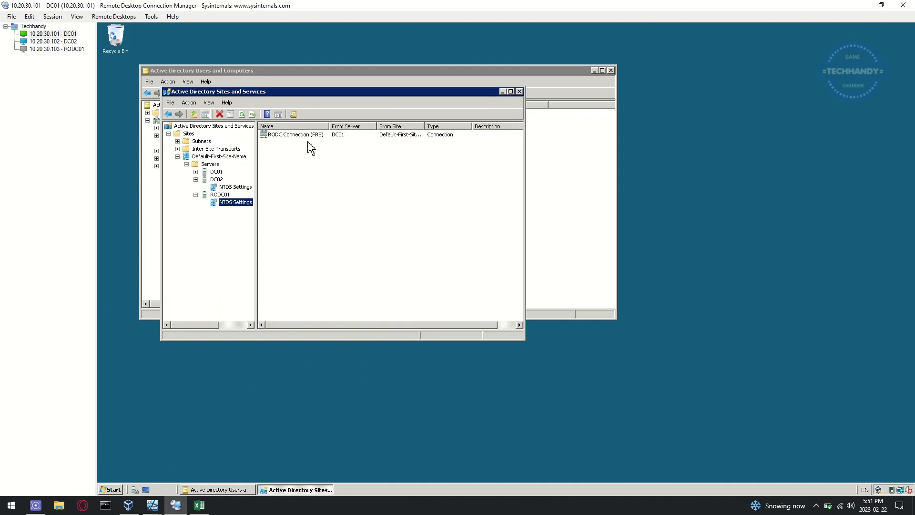
left_click(196, 172)
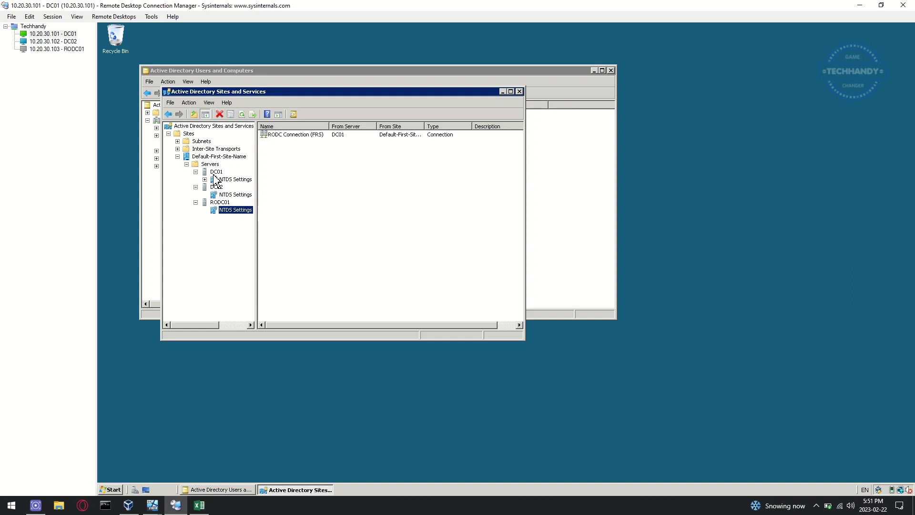
left_click(235, 179)
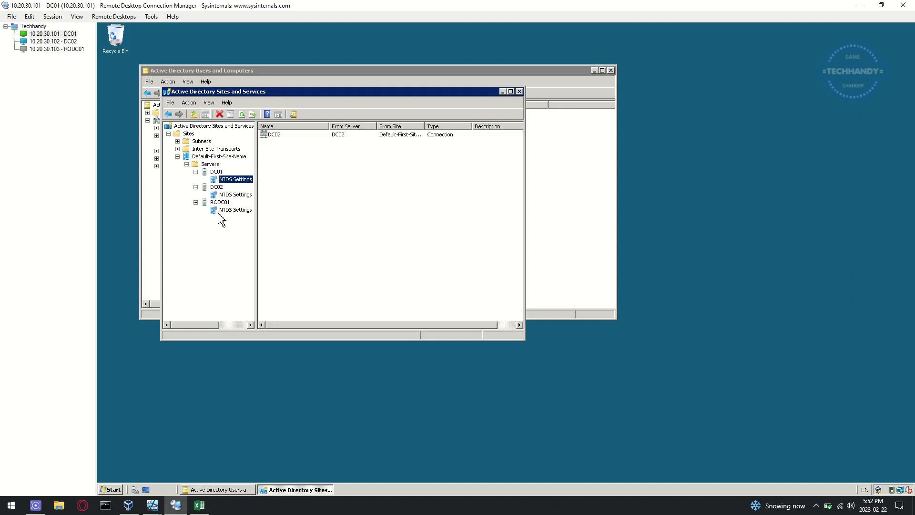
left_click(56, 49)
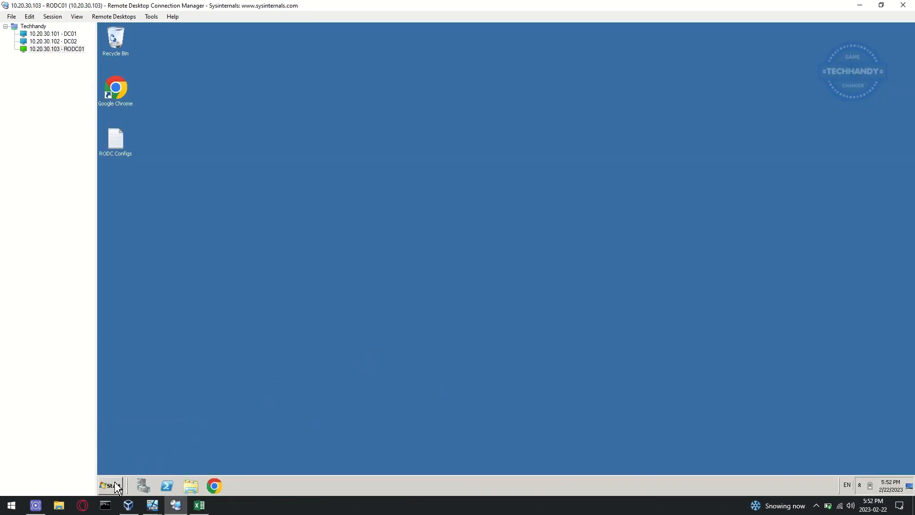
Step: On RODC01, close Server Manager and launch Active Directory Users and Computers
left_click(114, 485)
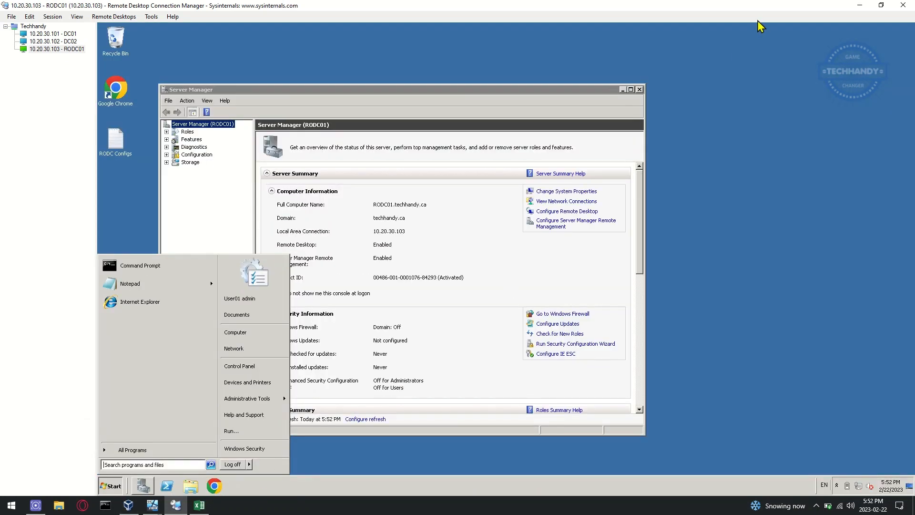
left_click(641, 89)
left_click(111, 486)
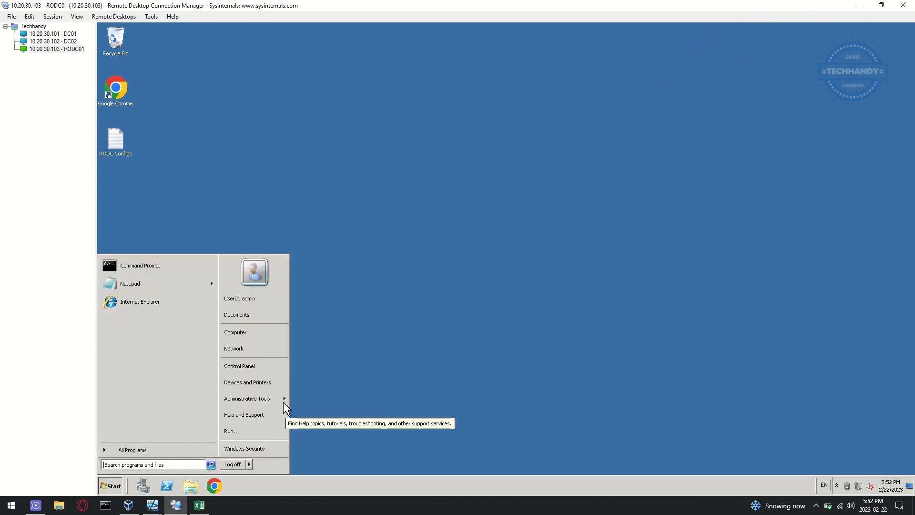
mouse_move(285, 396)
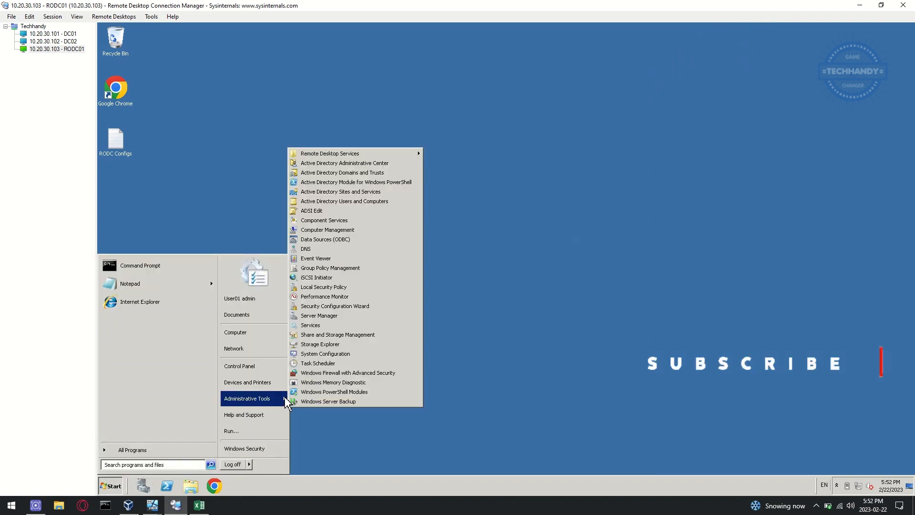
left_click(396, 199)
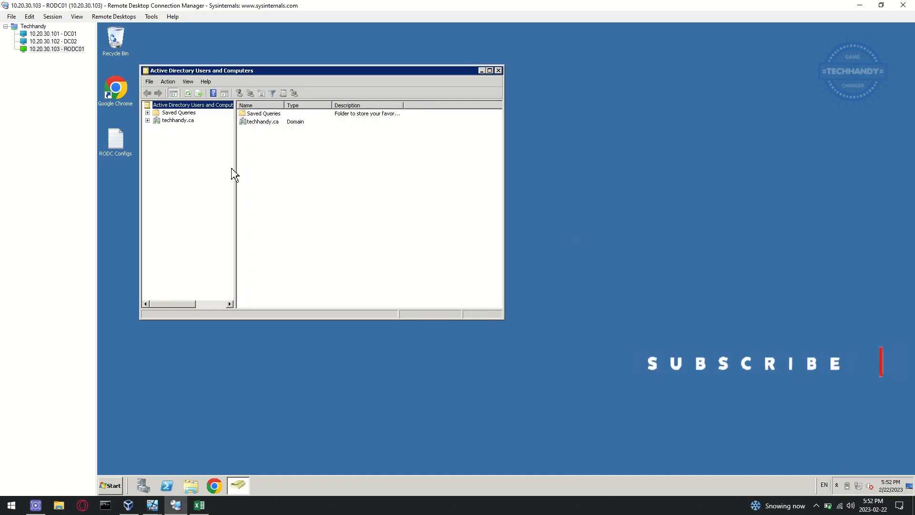
Step: Browse techhandy.ca's Domain Controllers, Users and Toronto OUs on RODC01, then close the console
left_click(186, 122)
double_click(185, 122)
left_click(186, 144)
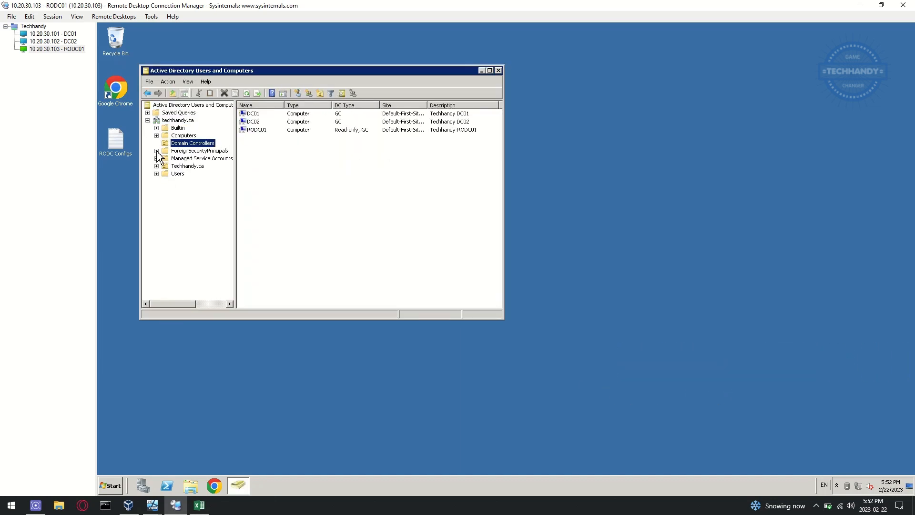
left_click(169, 173)
left_click(156, 166)
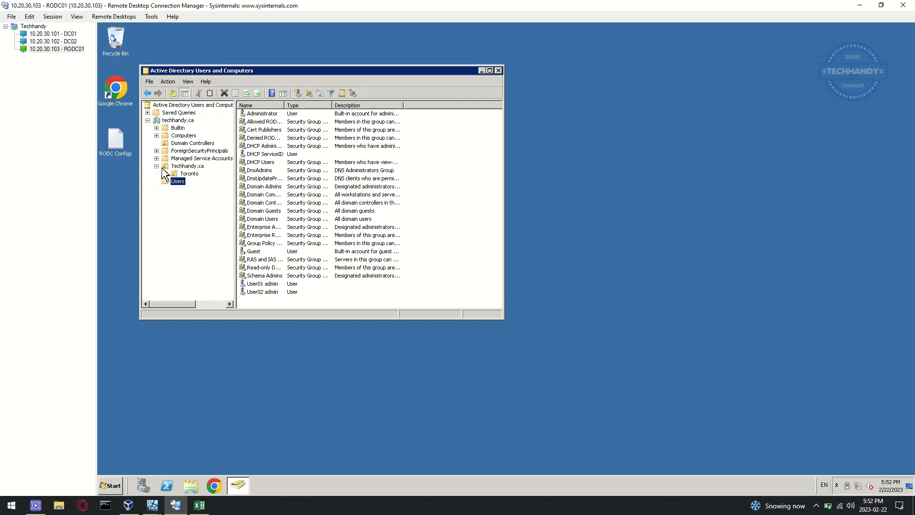
double_click(187, 174)
left_click(181, 182)
double_click(205, 189)
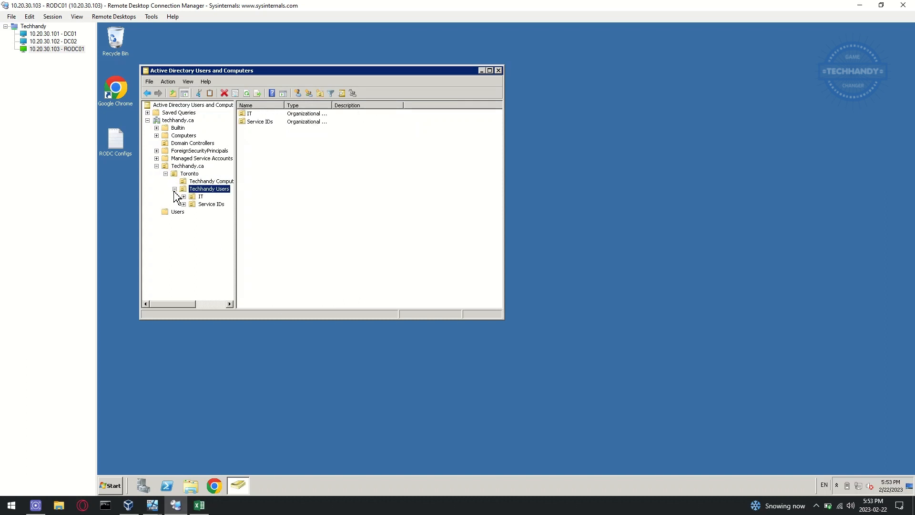
left_click(198, 196)
left_click(211, 204)
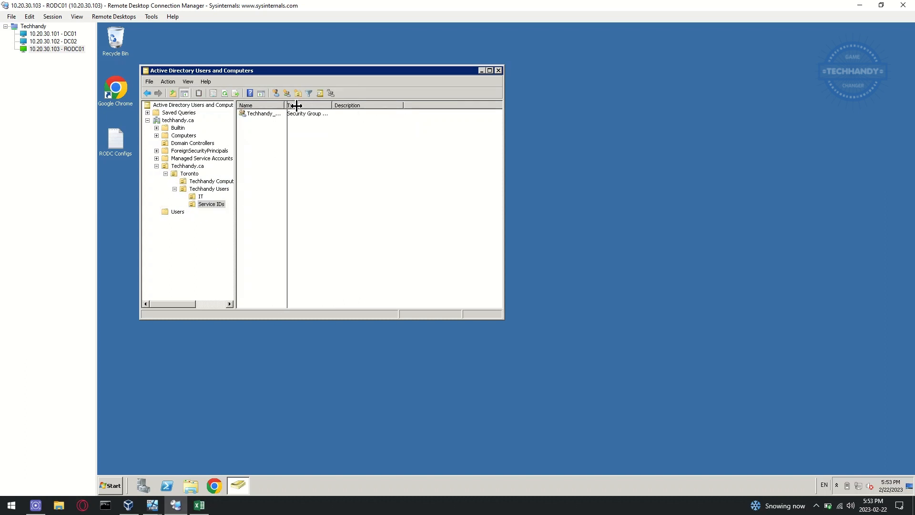
double_click(285, 105)
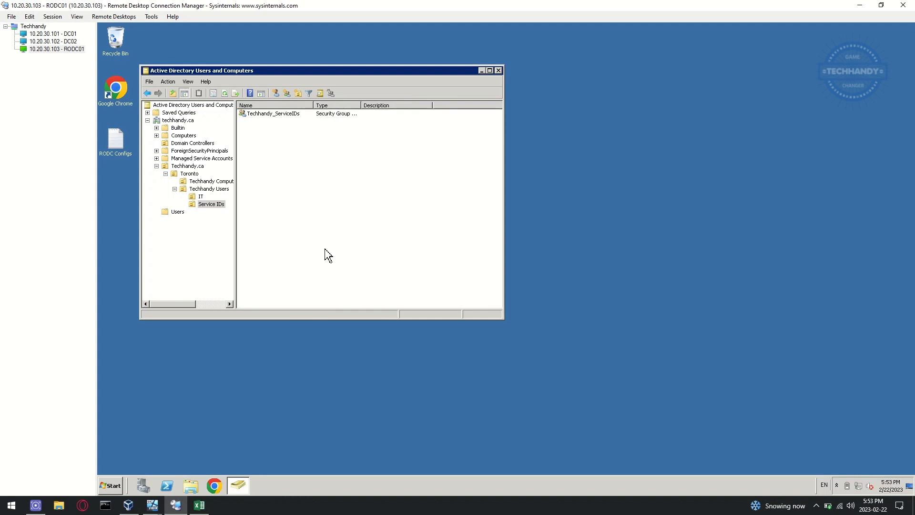
left_click(499, 72)
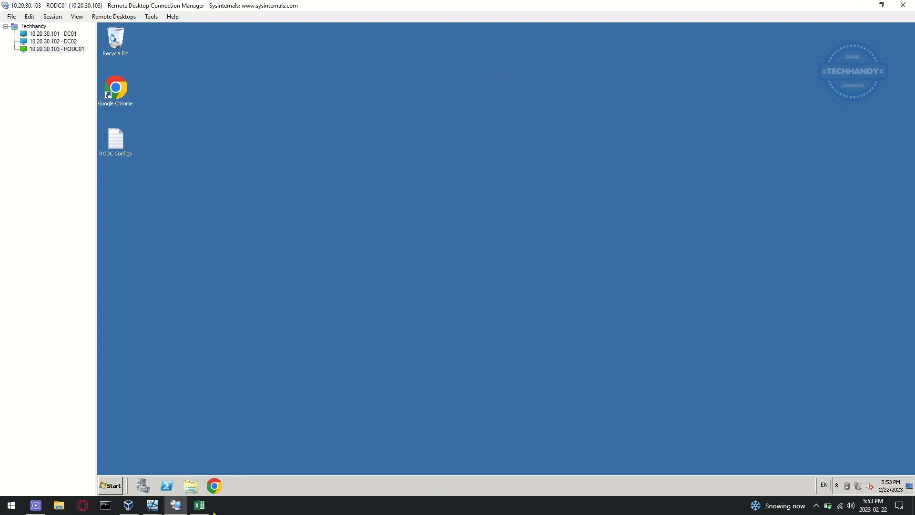
Step: Fill cells B4:B5 of the Excel lab checklist with yellow
left_click(200, 504)
left_click_drag(285, 411, 247, 426)
left_click(150, 55)
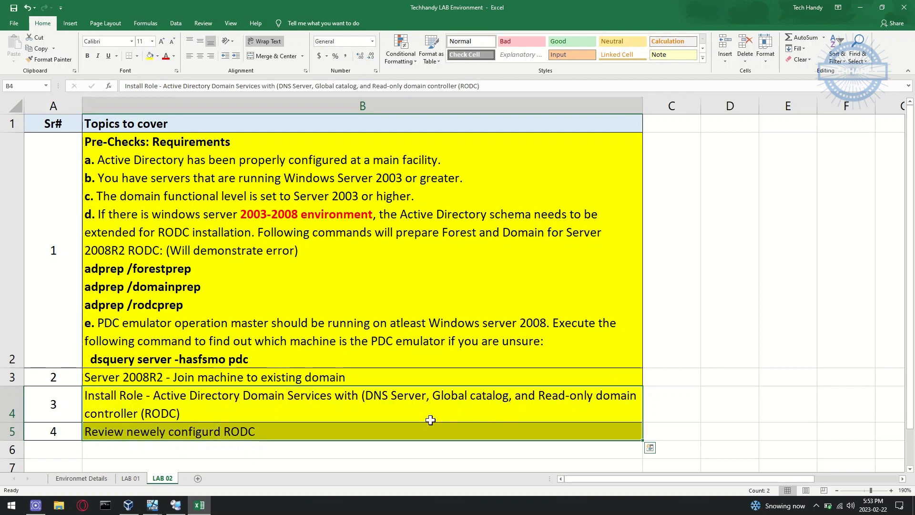
left_click(430, 449)
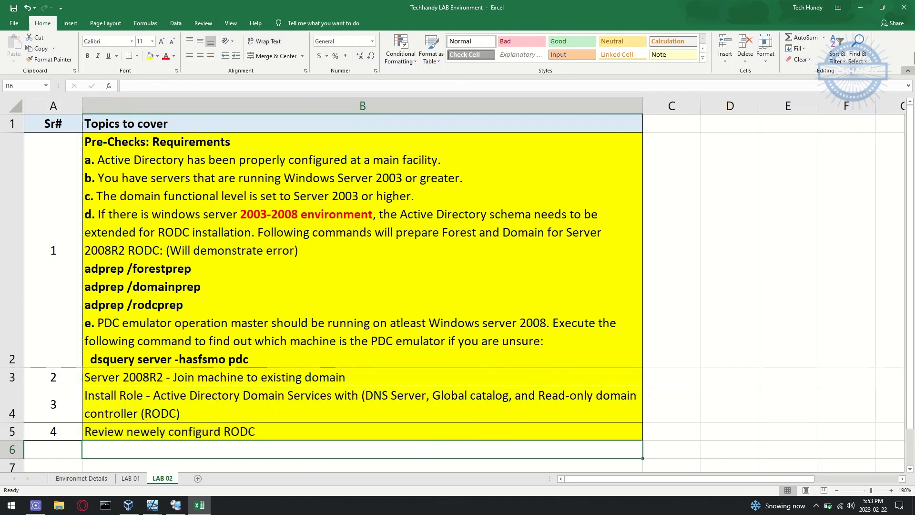
Step: Minimize Excel, Remote Desktop Connection Manager and the VirtualBox window
left_click(861, 8)
left_click(860, 7)
left_click(608, 79)
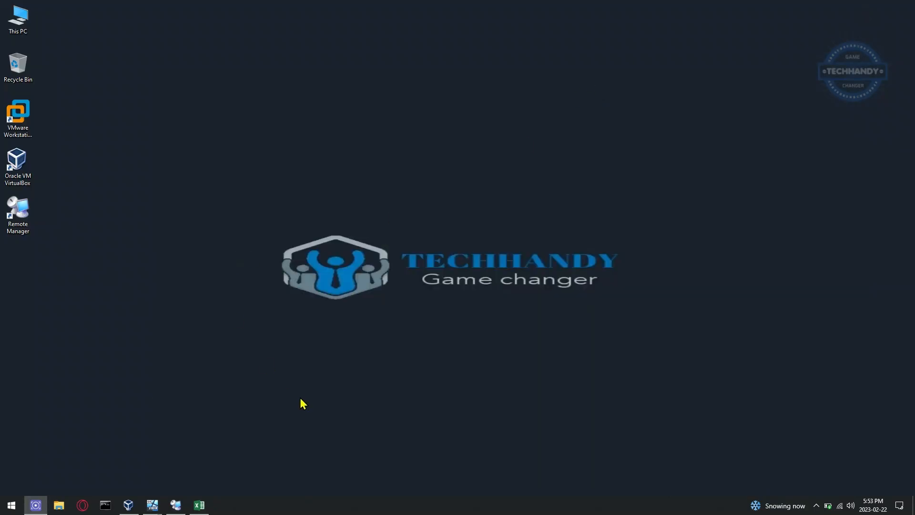